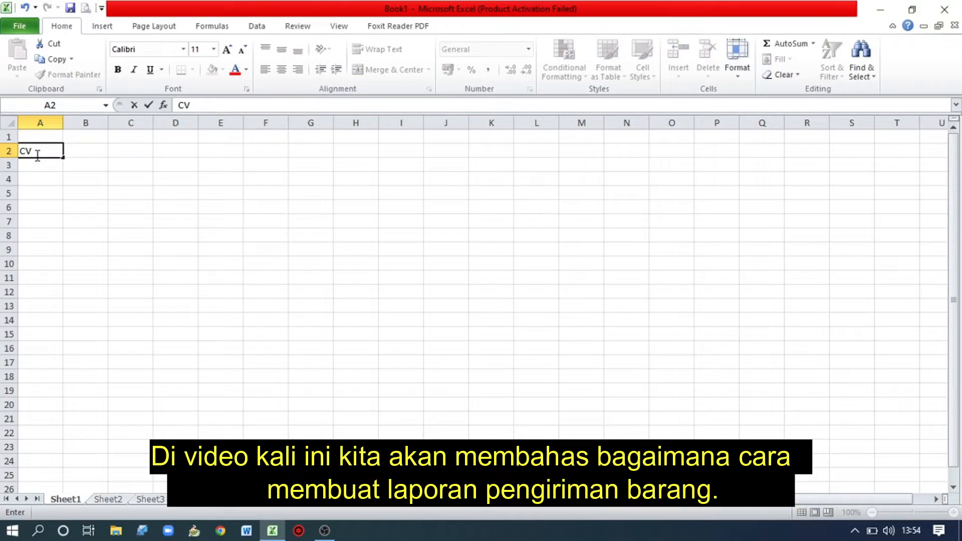
Enter the company title "CV. DISINI ADA REJEKI" in cell A2.
type("IS")
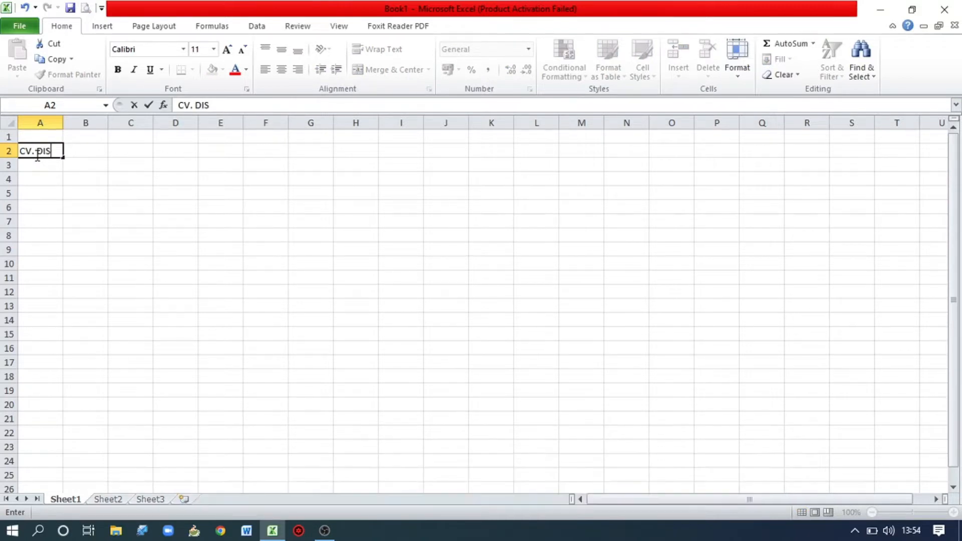
type("INI ADA REJEKI")
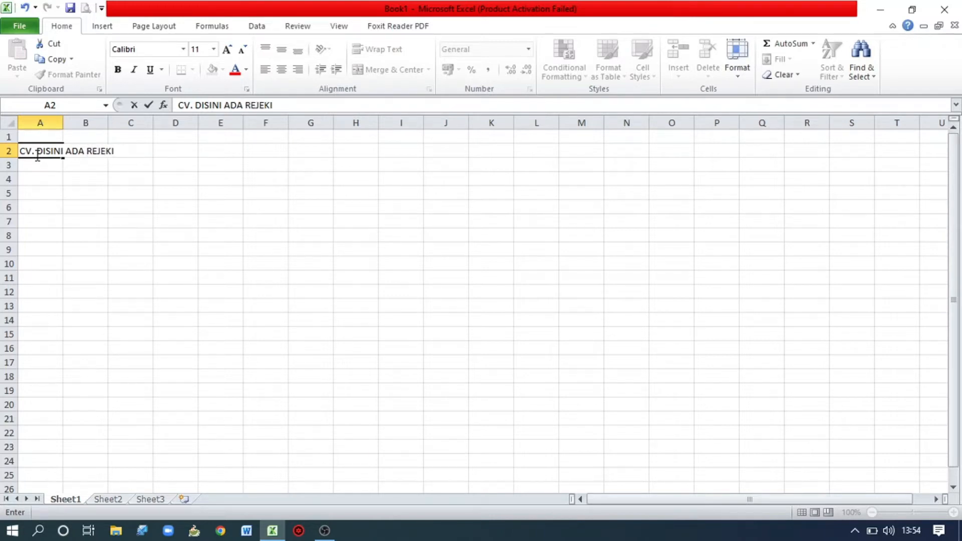
key("Return")
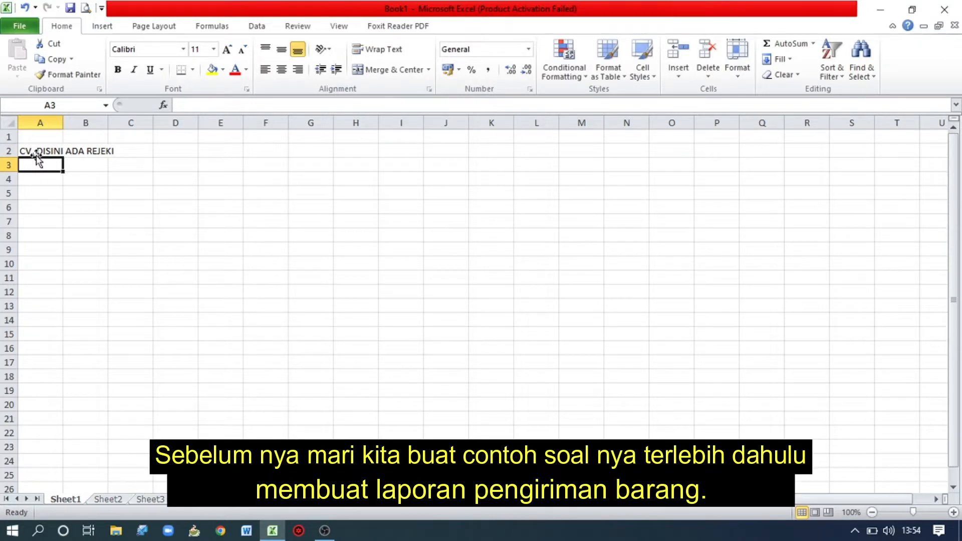
Enter the report title "LAPORAN PENGIRIMAN BARANG" in cell A3.
type("LAPO")
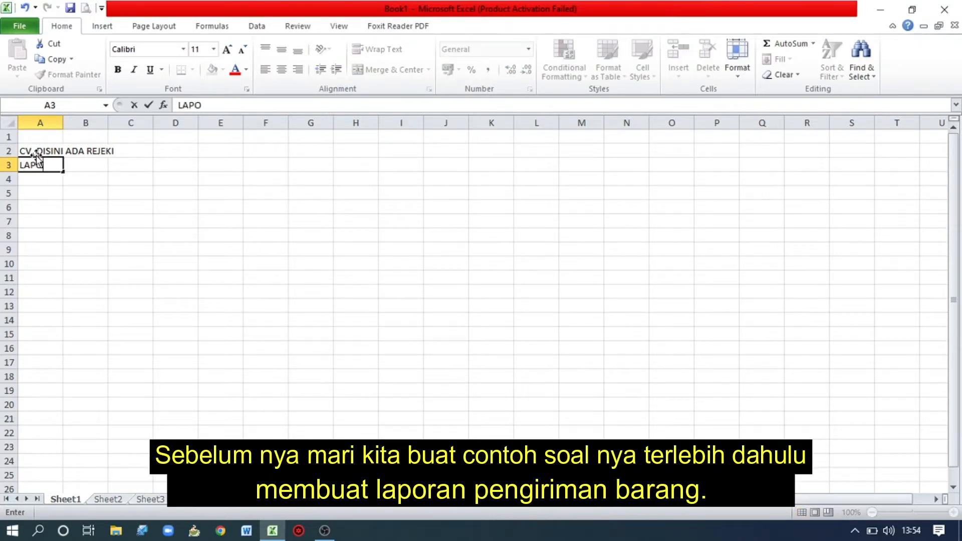
type("RAN PENGIRIMAN ")
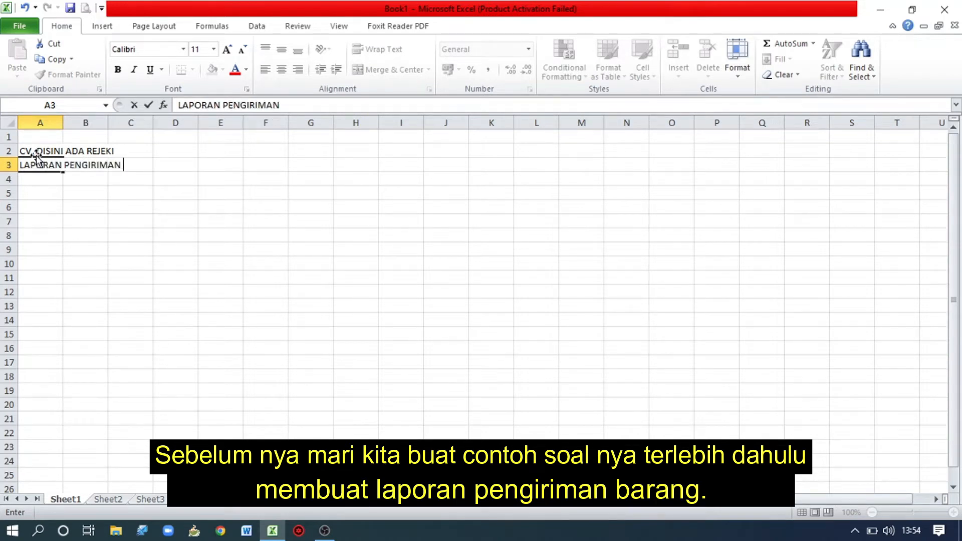
type("BRAN")
key("BackSpace")
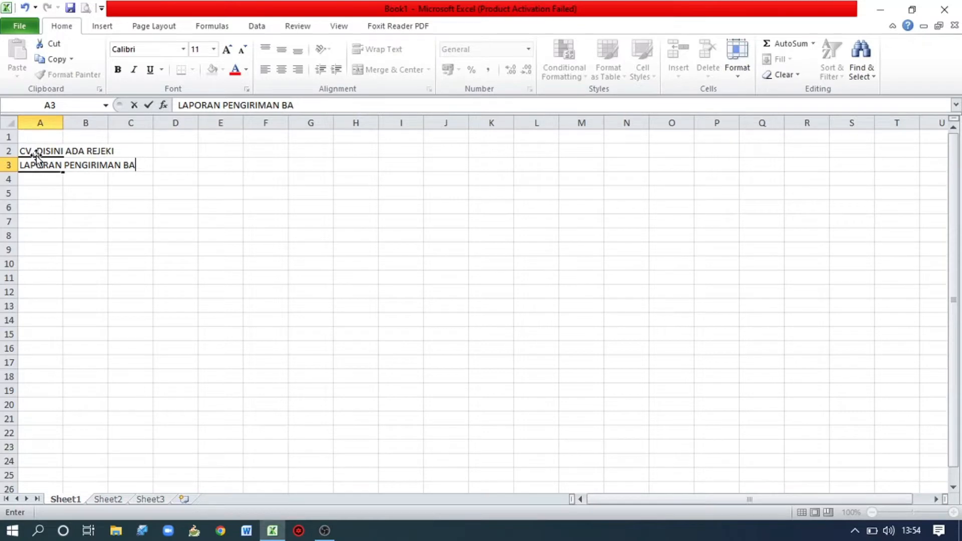
type("RANG")
left_click(75, 177)
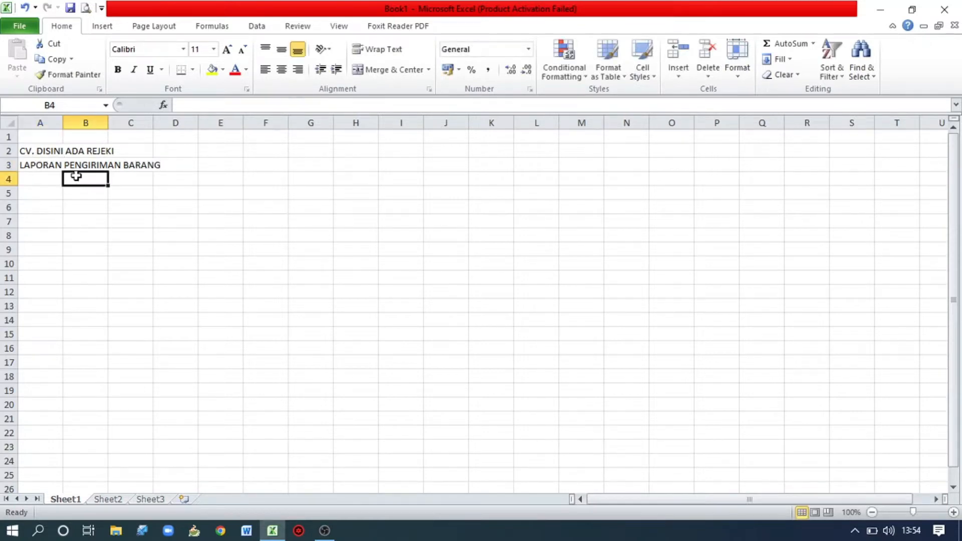
Merge and center the company title across A2:I2 and set its font size to 16.
left_click_drag(47, 150, 382, 151)
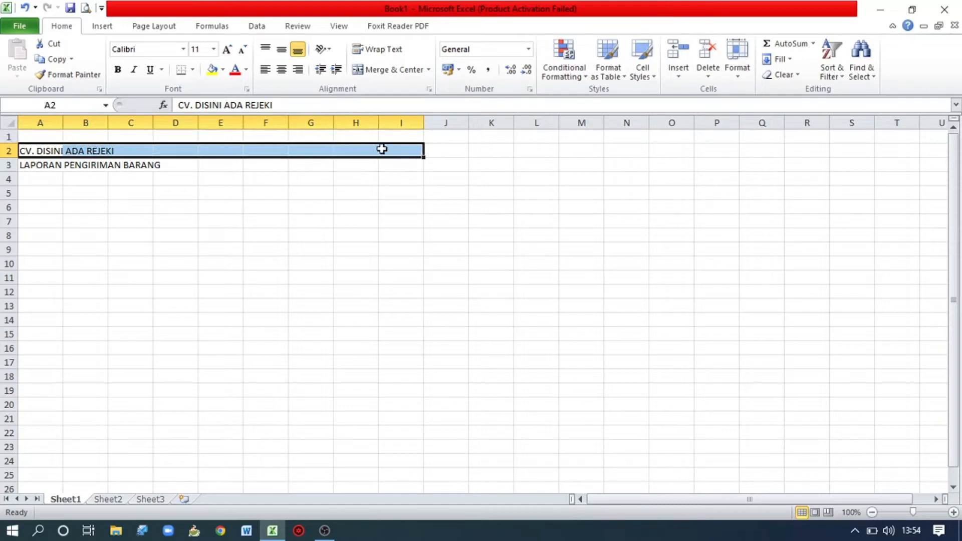
left_click(385, 74)
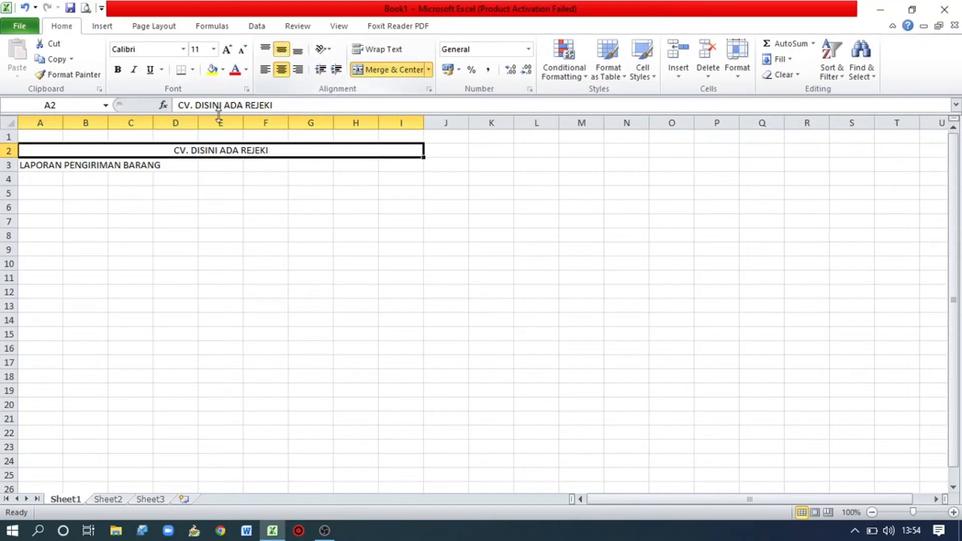
left_click(215, 49)
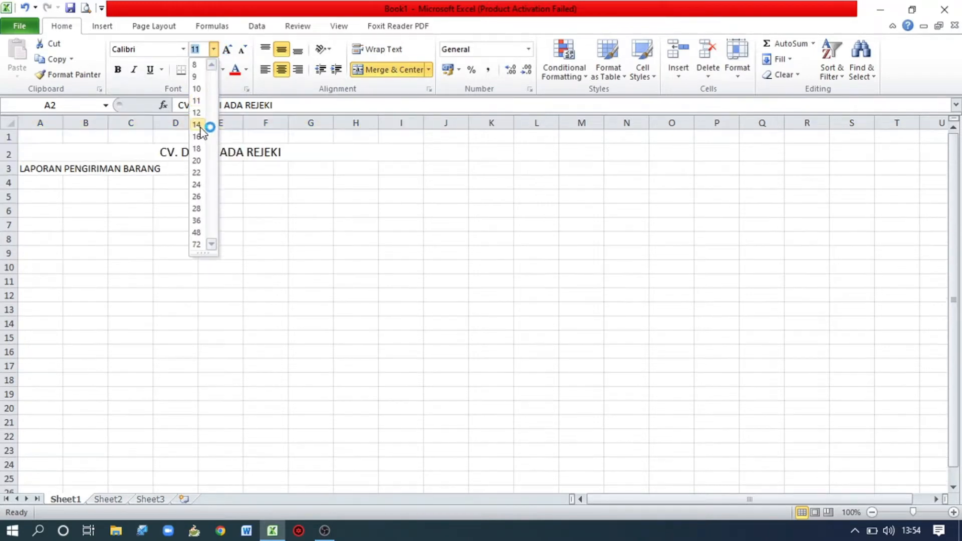
left_click(197, 137)
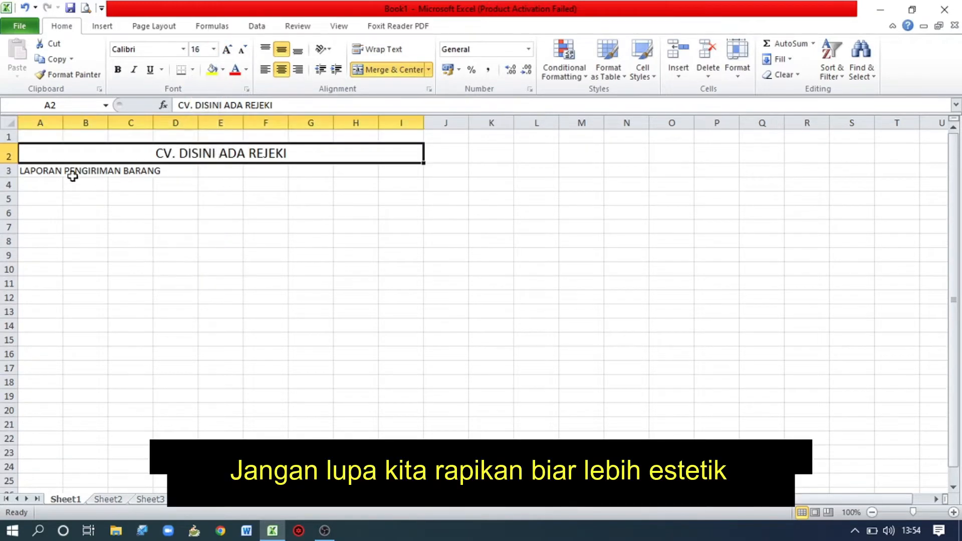
Merge and center the report title across A3:I3, then align it to the middle vertically and make it bold.
left_click_drag(29, 173, 389, 171)
left_click(390, 70)
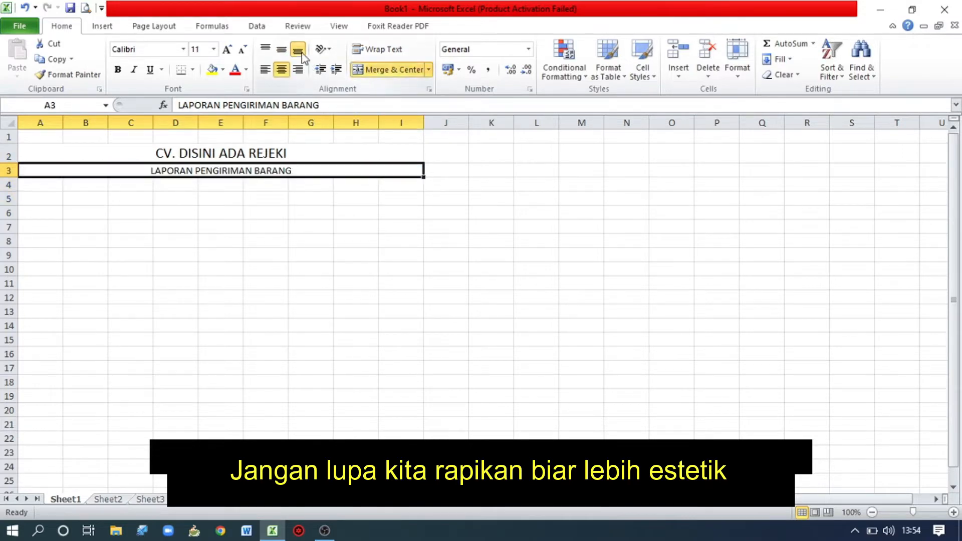
left_click(287, 52)
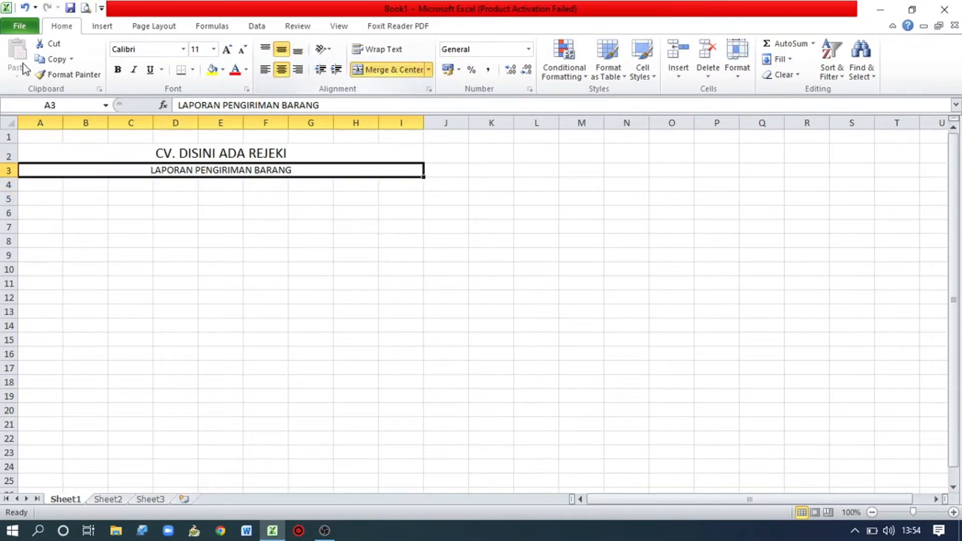
left_click(117, 73)
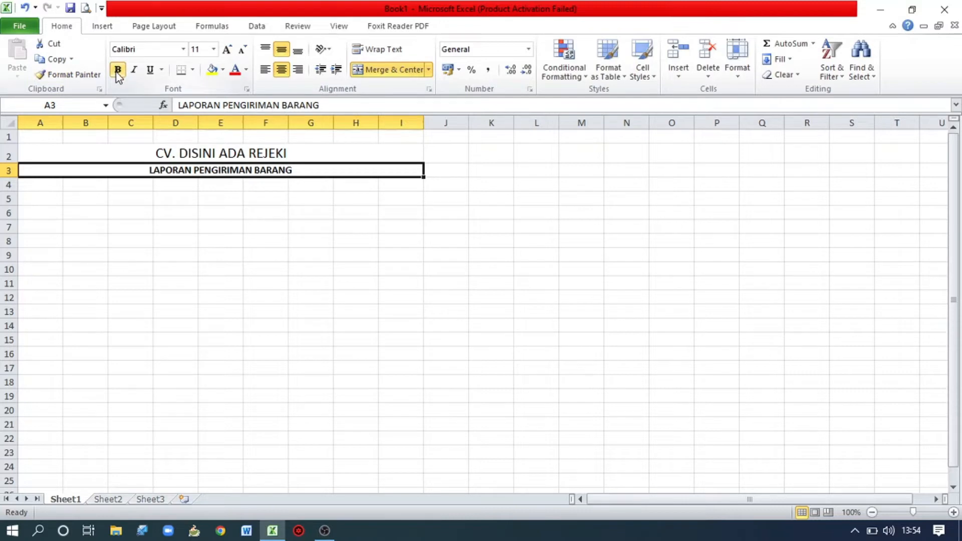
Enter the column headers "NO.", "NAMA BARANG" and "HARGA BARANG" in cells A4 to C4.
left_click(45, 188)
type("NO")
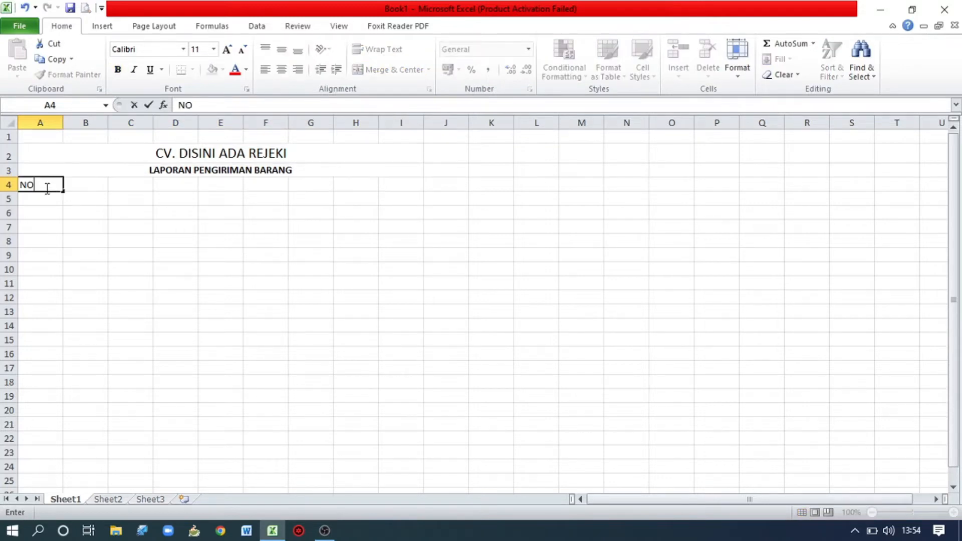
type(".")
key("Tab")
type("NAMA")
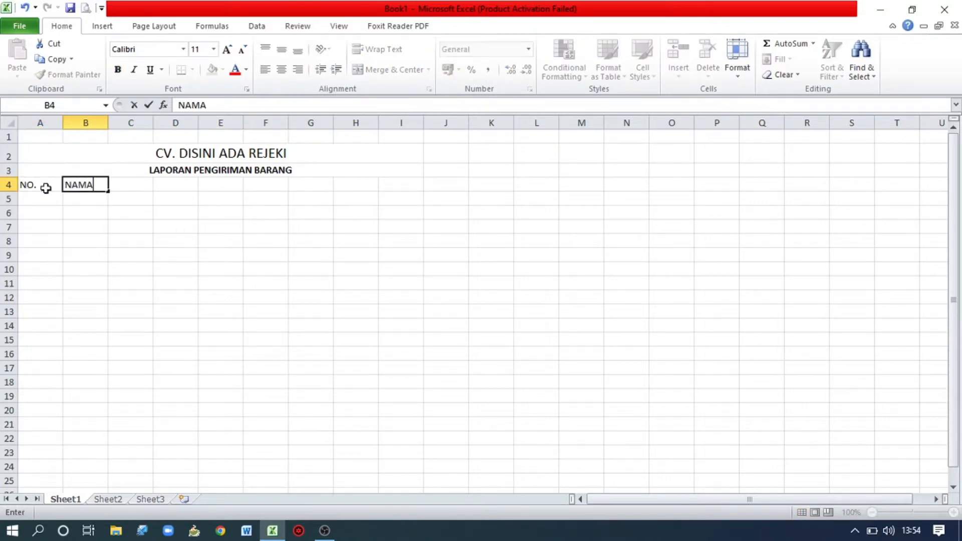
type(" BARANG")
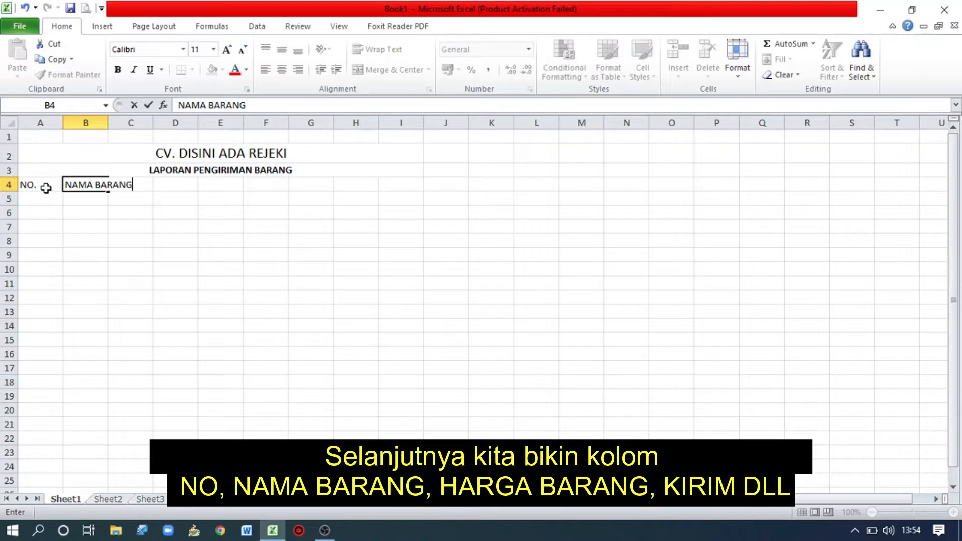
key("Tab")
type("HARGA")
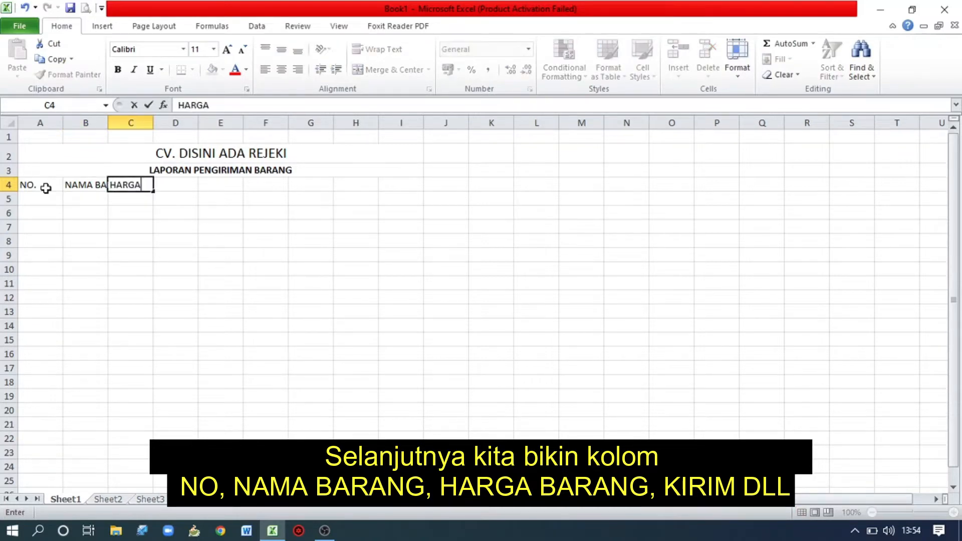
type(" BARANG")
key("Tab")
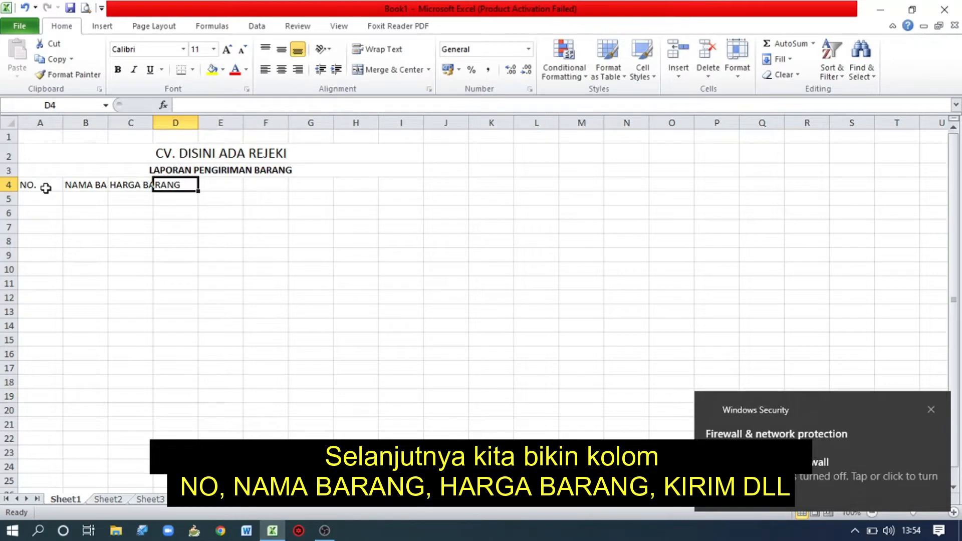
Enter the header "KIRIM" in D4 with the subheaders "TANGGAL" in D5 and "JAM" in E5.
type("KIRIM")
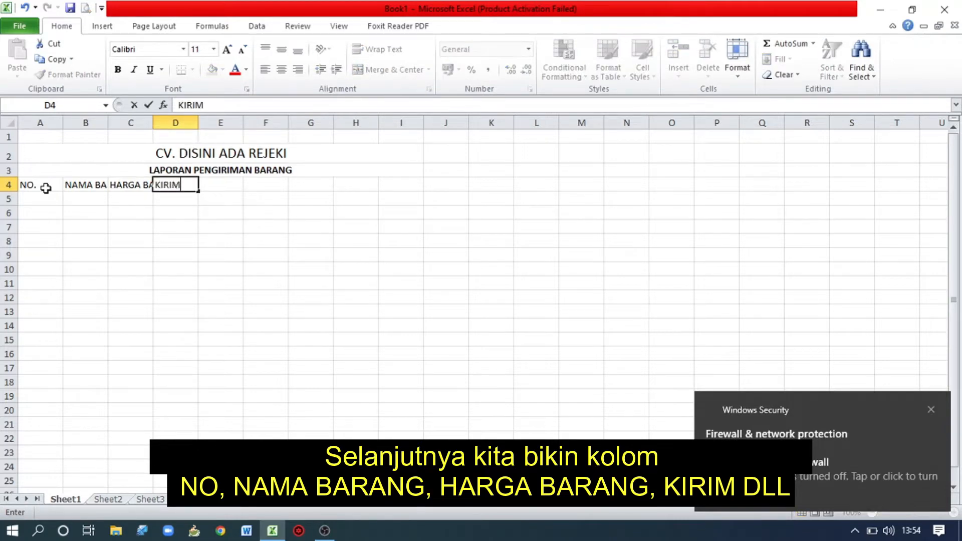
key("Return")
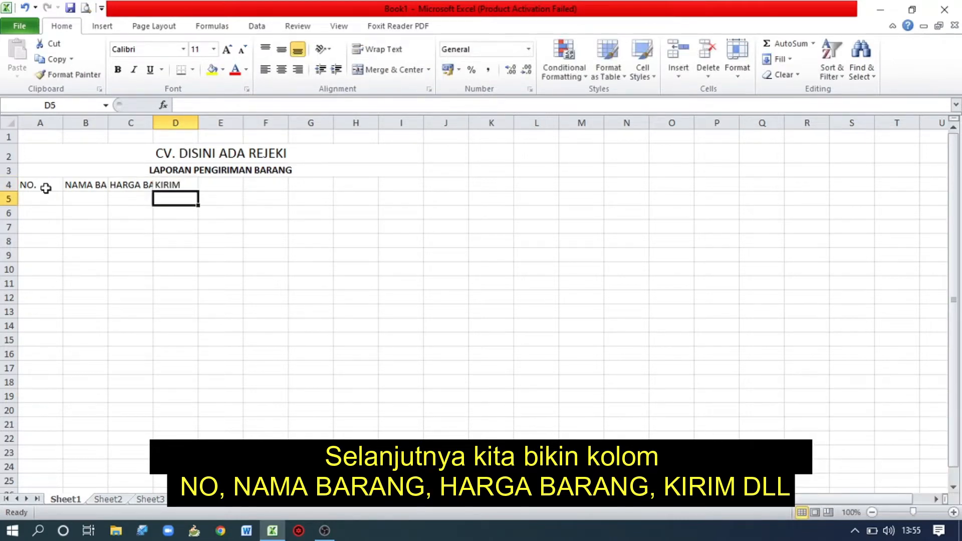
type("TANGGAL")
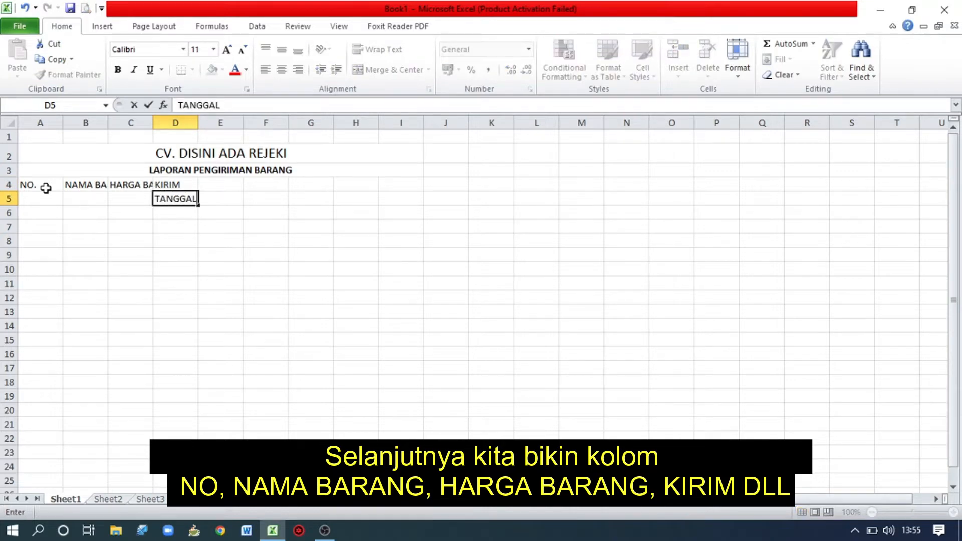
key("Tab")
type("JANM")
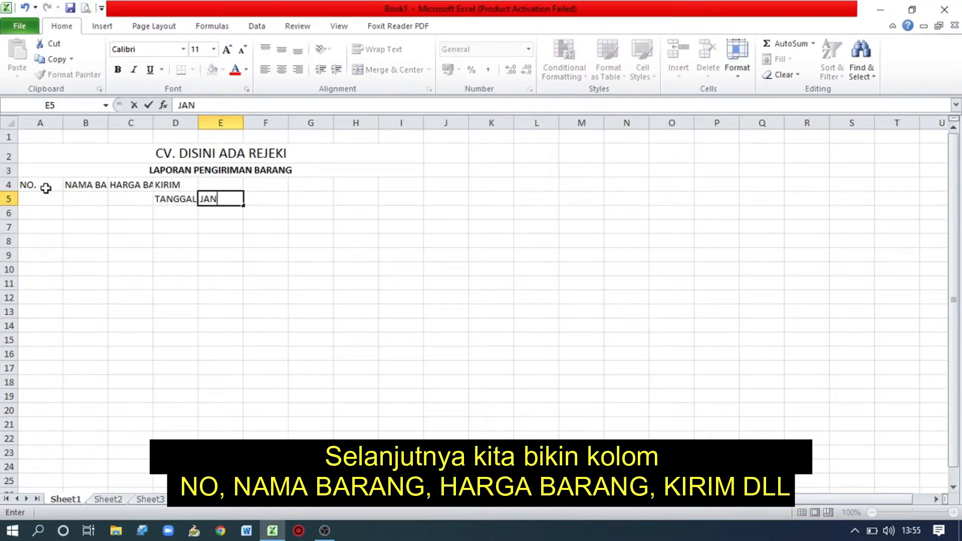
key("BackSpace")
key("BackSpace")
type("M")
key("Tab")
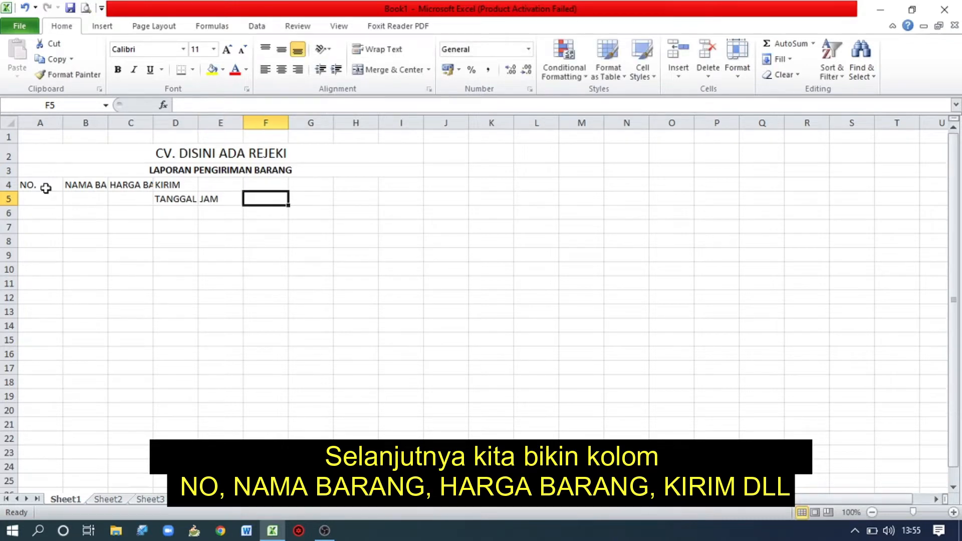
Enter the column headers "JUMLAH" in F4 and "HARGA KOTOR" in G4.
key("Up")
type("JUMLAH")
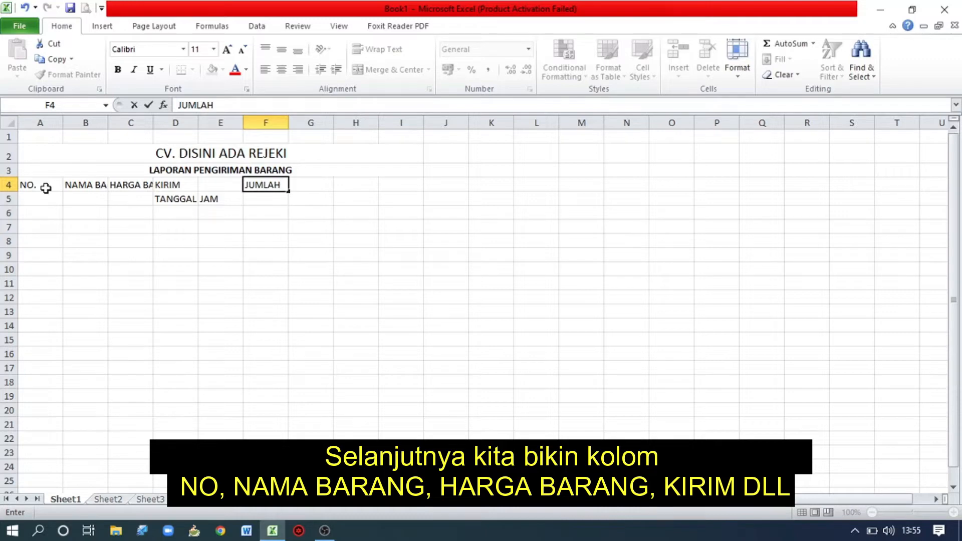
key("Tab")
type("HARGA ")
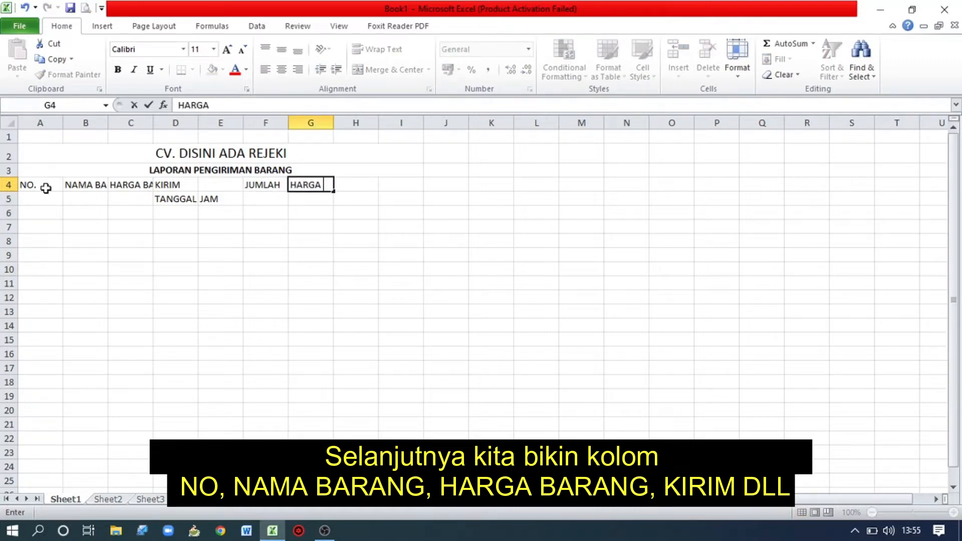
type("KOTOR")
key("Tab")
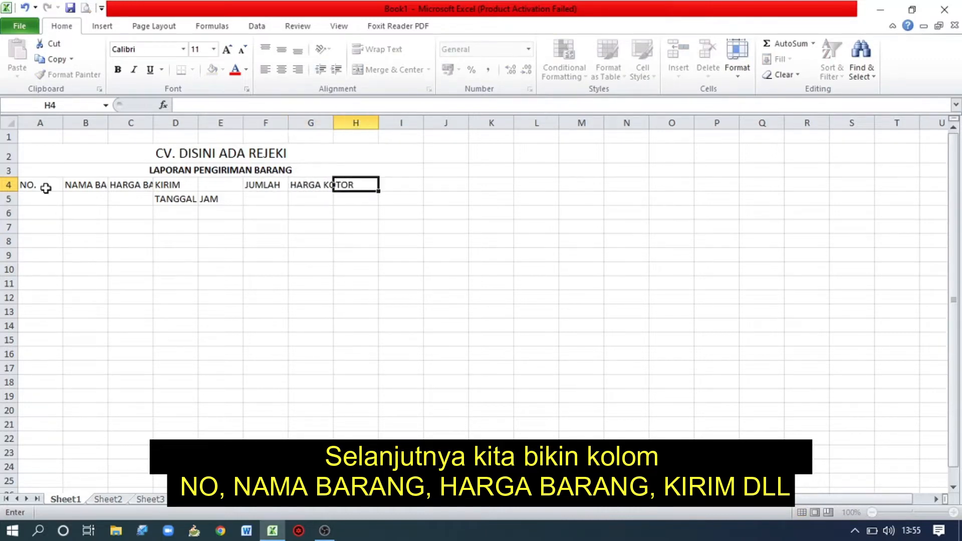
Enter the column headers "DISCOUNT" in H4 and "HARGA BERSIH" in I4.
type("DISCO")
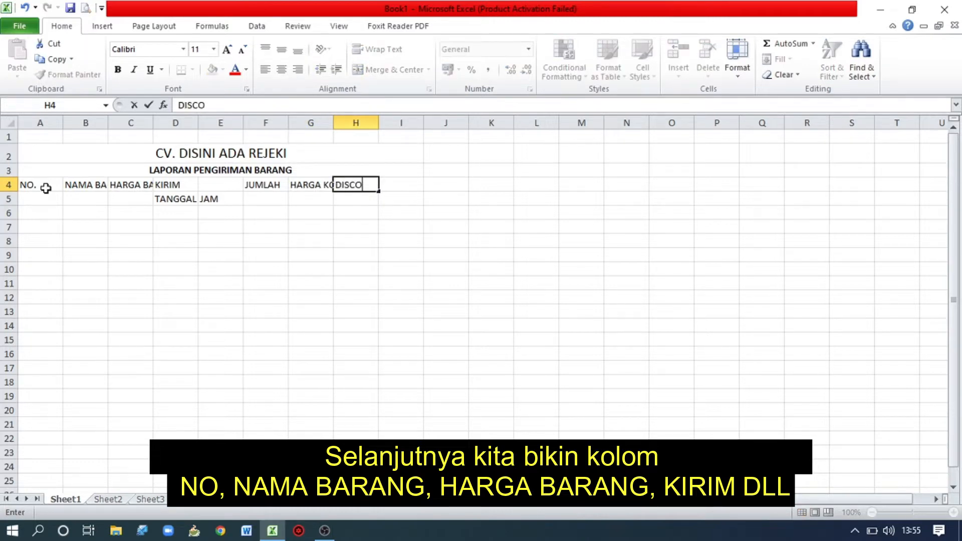
type("UNT")
key("Tab")
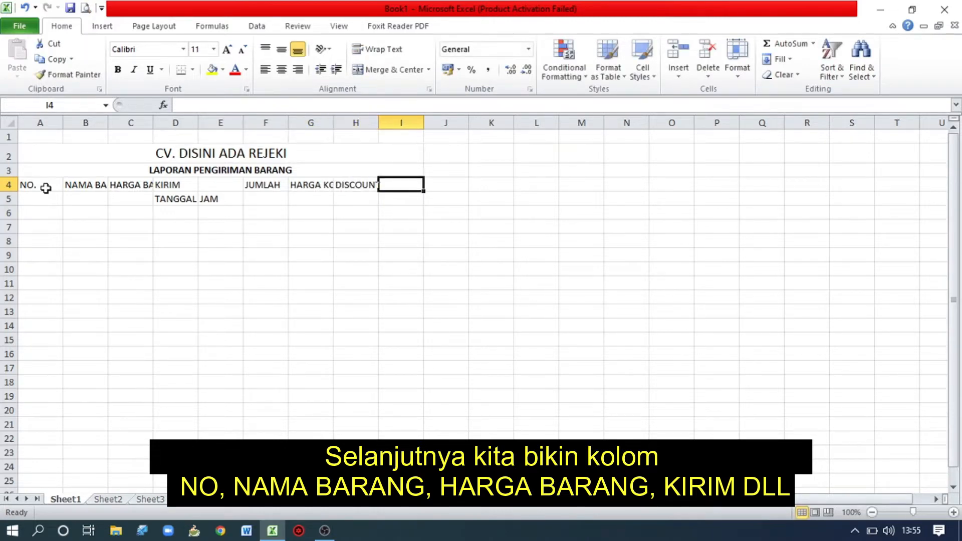
type("HARGA BE")
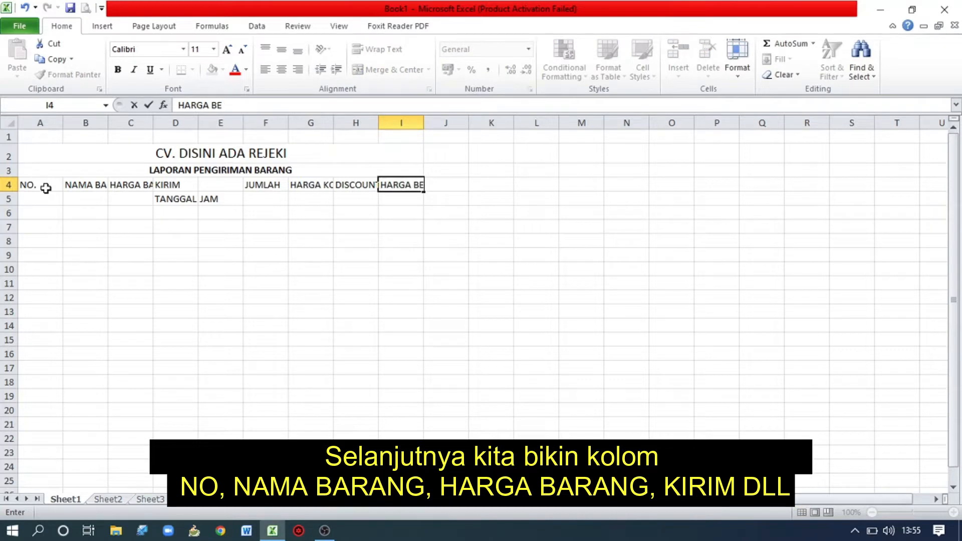
type("RSIH")
key("Return")
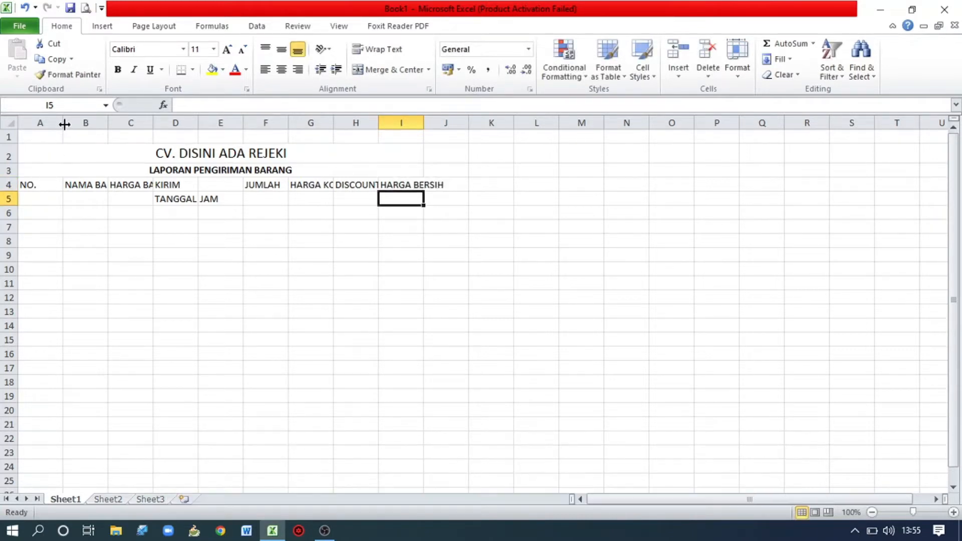
Narrow column A to fit its header, then merge A4:A5 and center "NO." horizontally and vertically.
left_click_drag(65, 124, 41, 124)
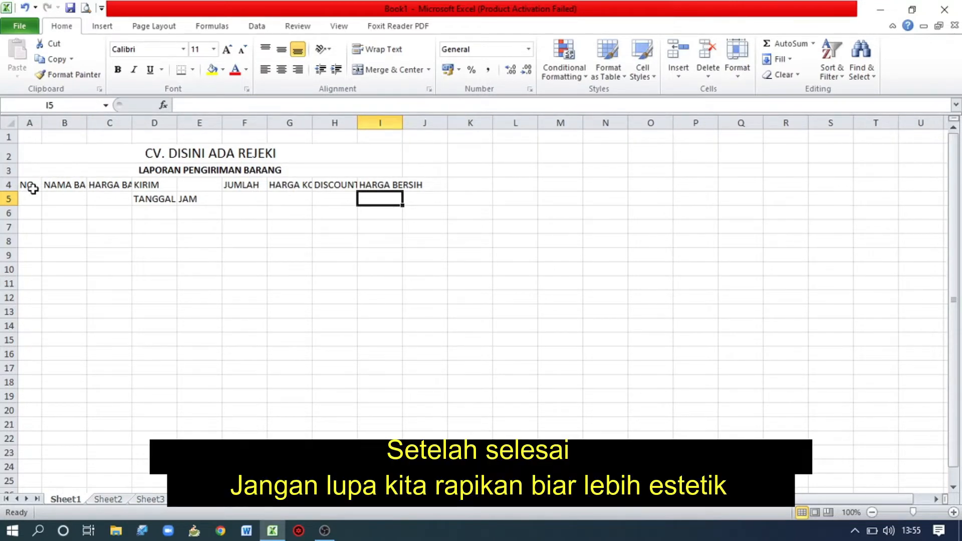
left_click_drag(32, 188, 31, 200)
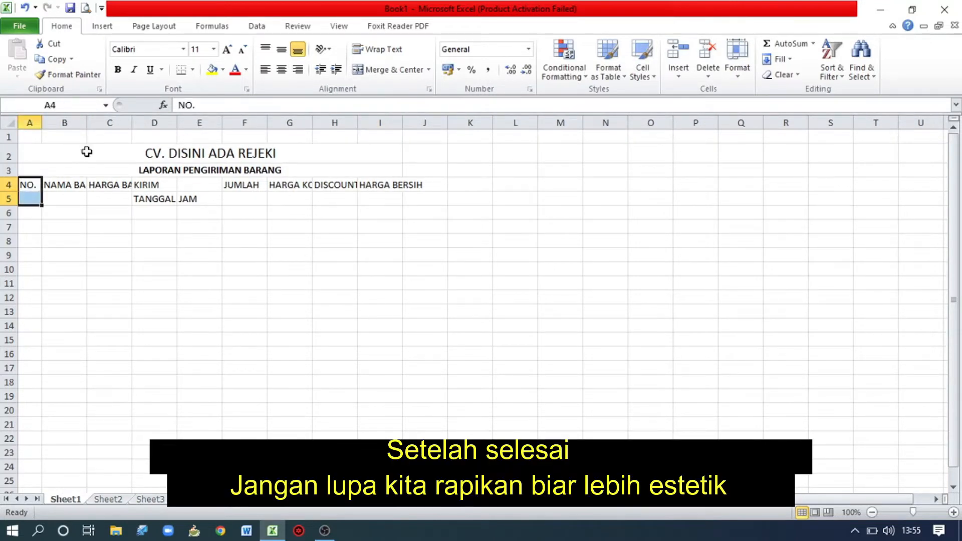
left_click(376, 72)
left_click(282, 54)
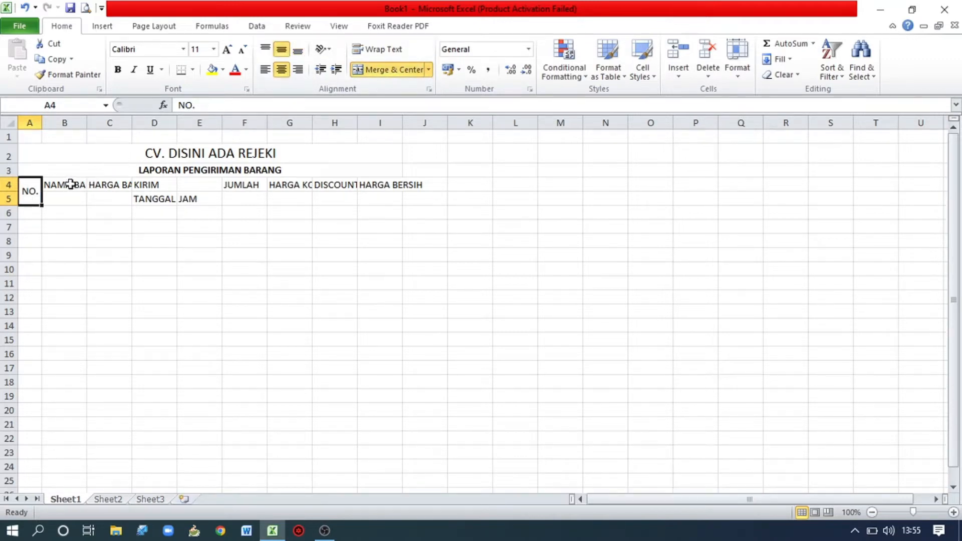
Merge B4:B5 and center "NAMA BARANG" horizontally and vertically.
left_click_drag(70, 185, 71, 195)
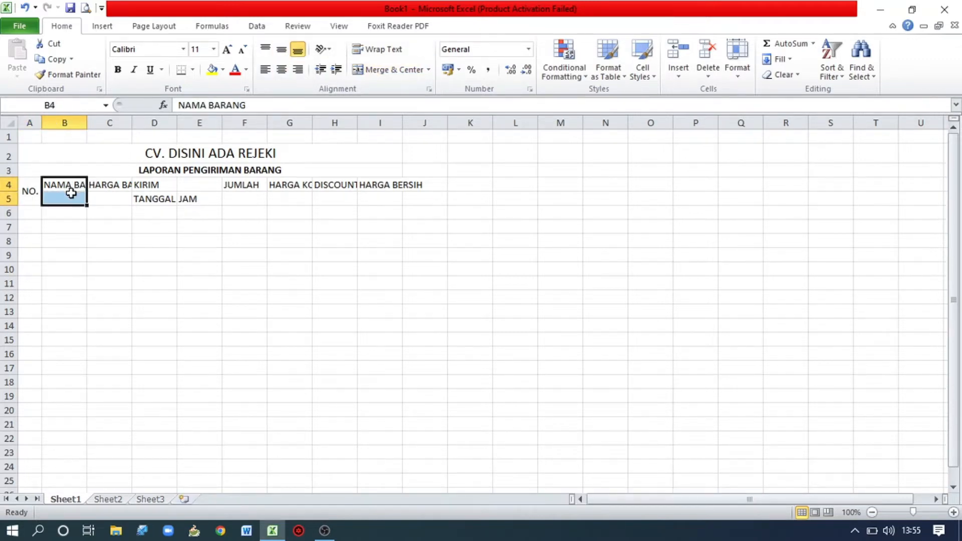
left_click(407, 70)
left_click(282, 49)
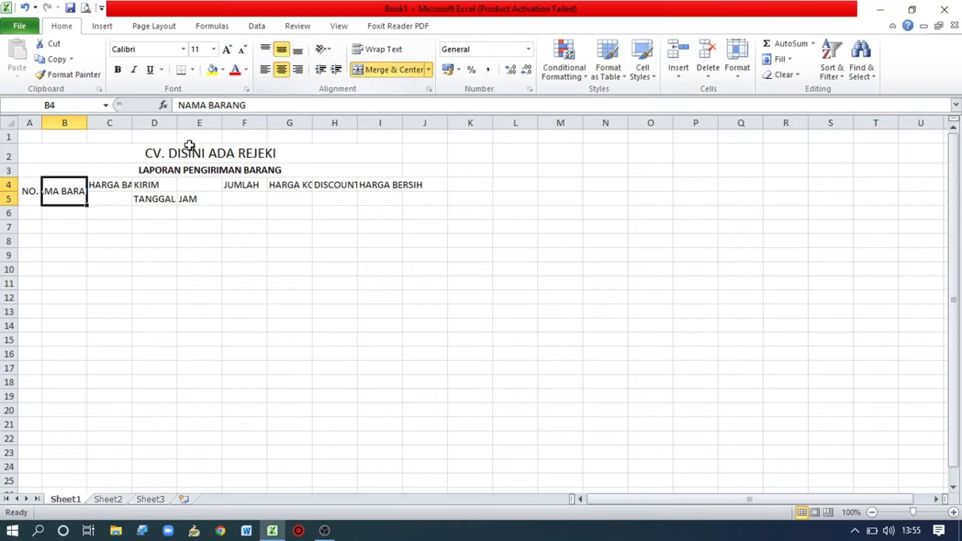
double_click(63, 191)
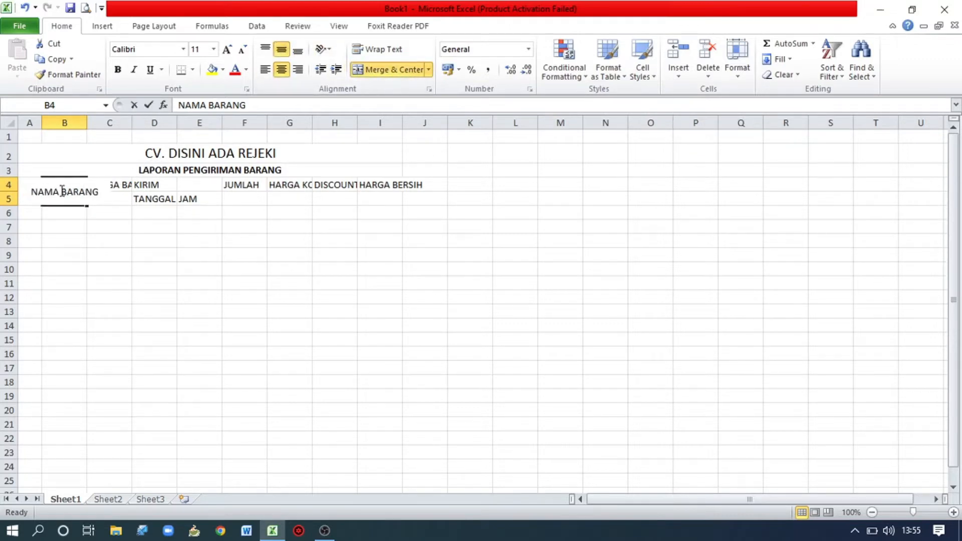
key("shift+Return")
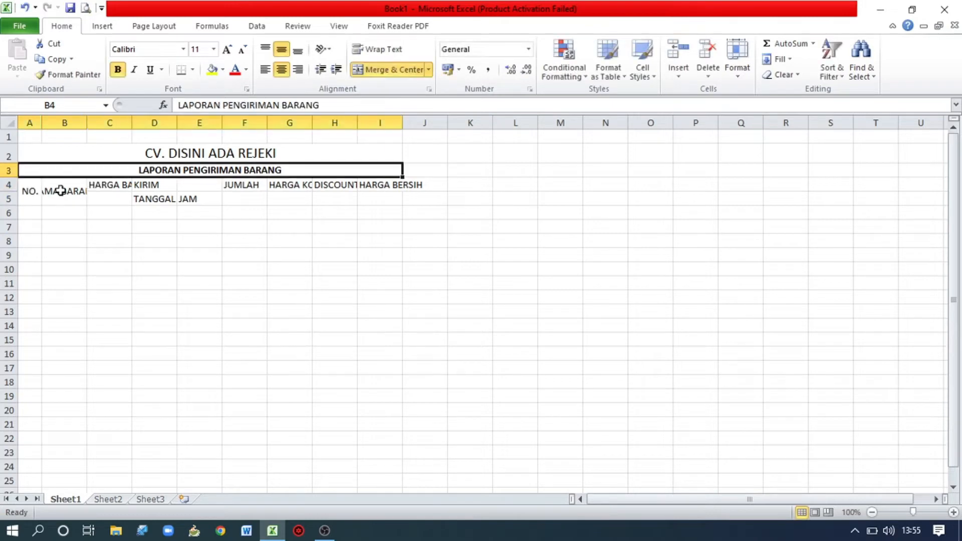
double_click(62, 191)
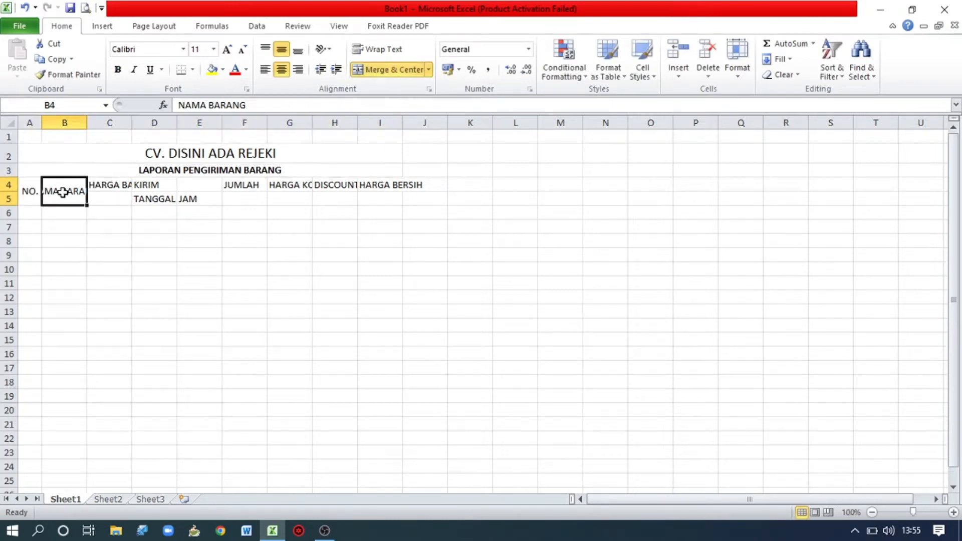
key("Escape")
left_click(211, 105)
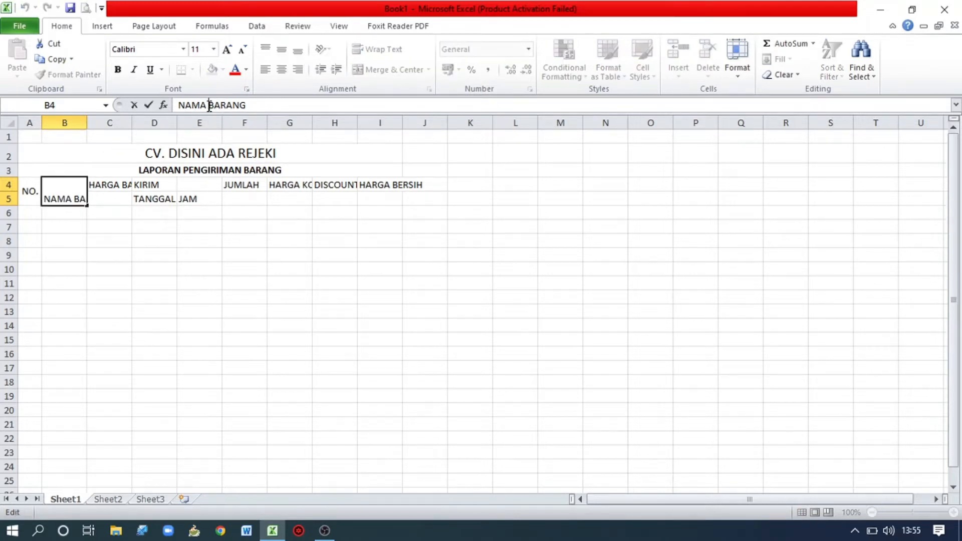
key("Return")
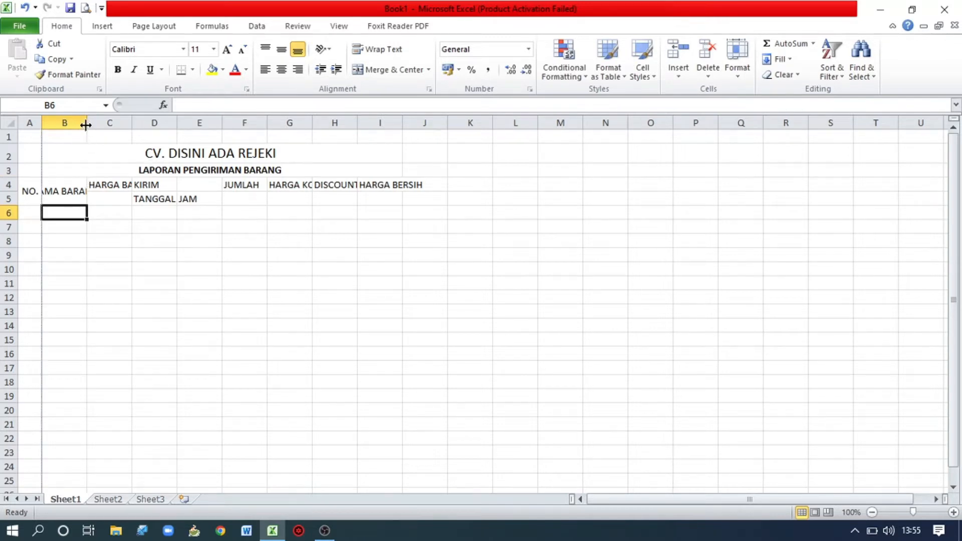
Widen column B for its header, then merge C4:C5 and center "HARGA BARANG" horizontally and vertically.
left_click_drag(86, 129, 104, 127)
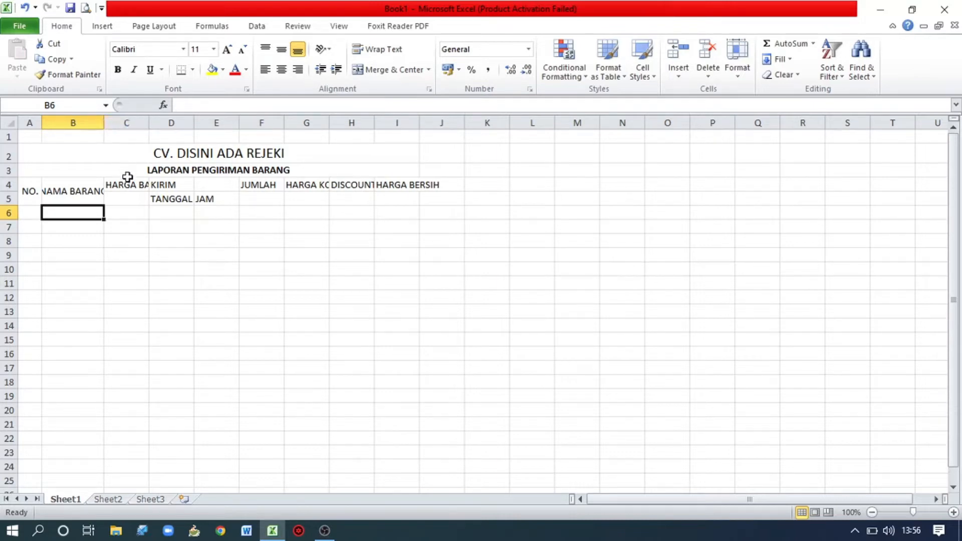
left_click_drag(124, 184, 124, 192)
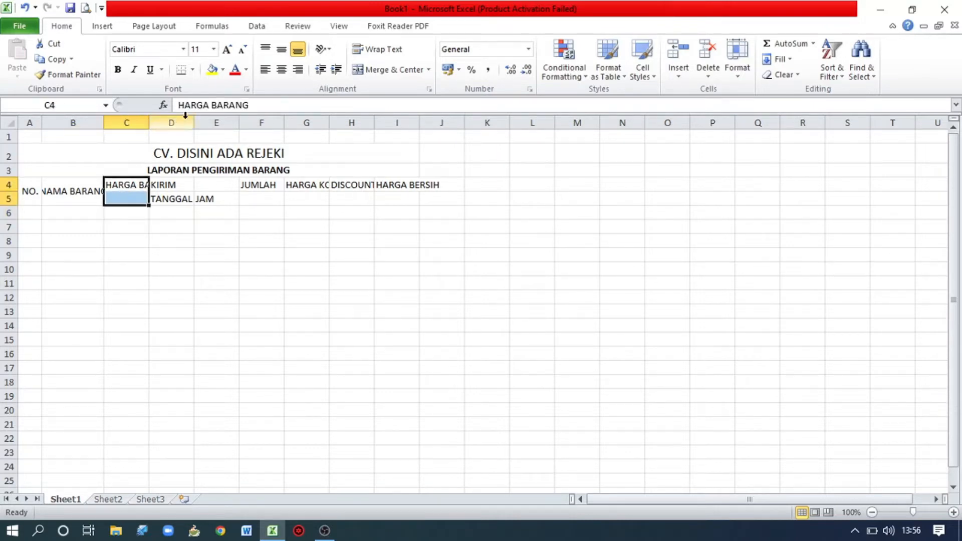
left_click(372, 72)
left_click(282, 49)
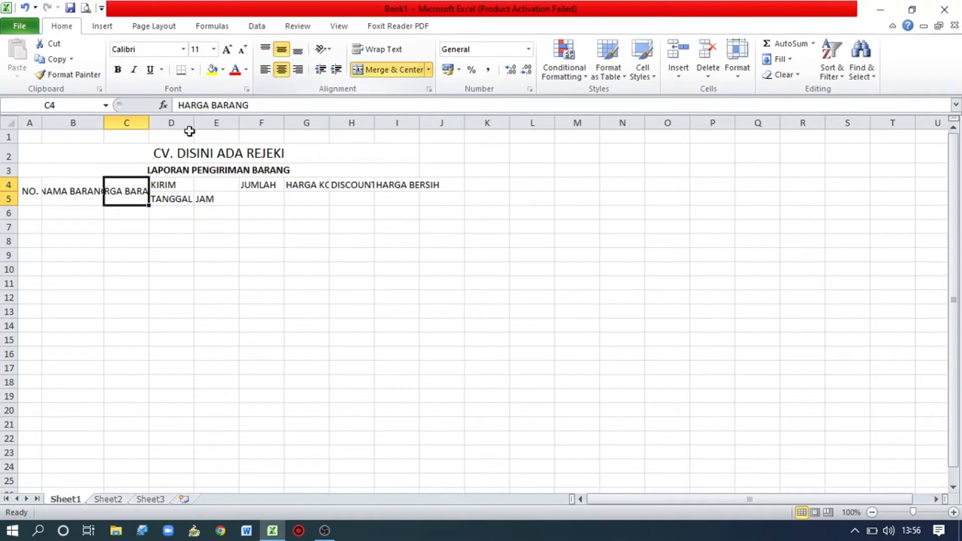
Merge D4:E4 with "KIRIM" centered horizontally and vertically, then widen columns D, E and F.
left_click_drag(178, 185, 206, 184)
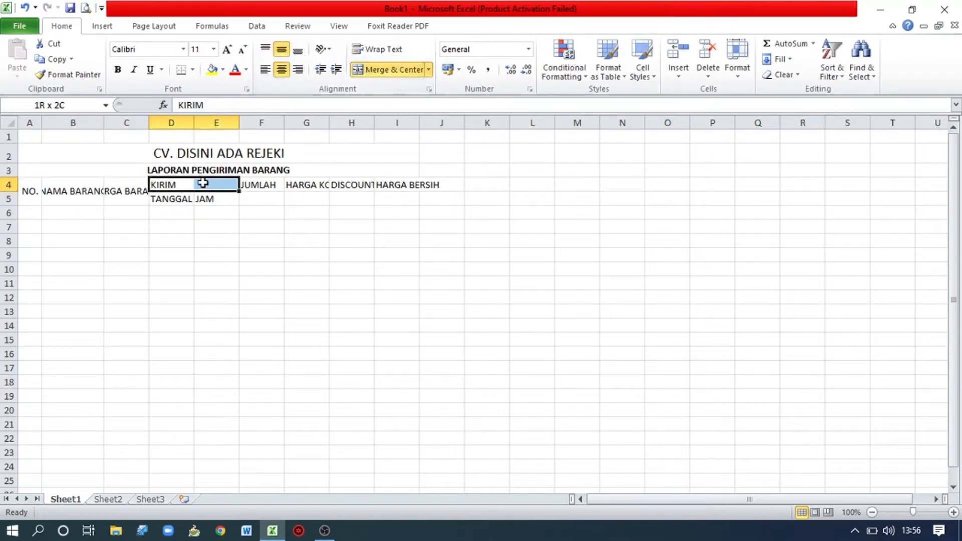
left_click(396, 73)
left_click(282, 50)
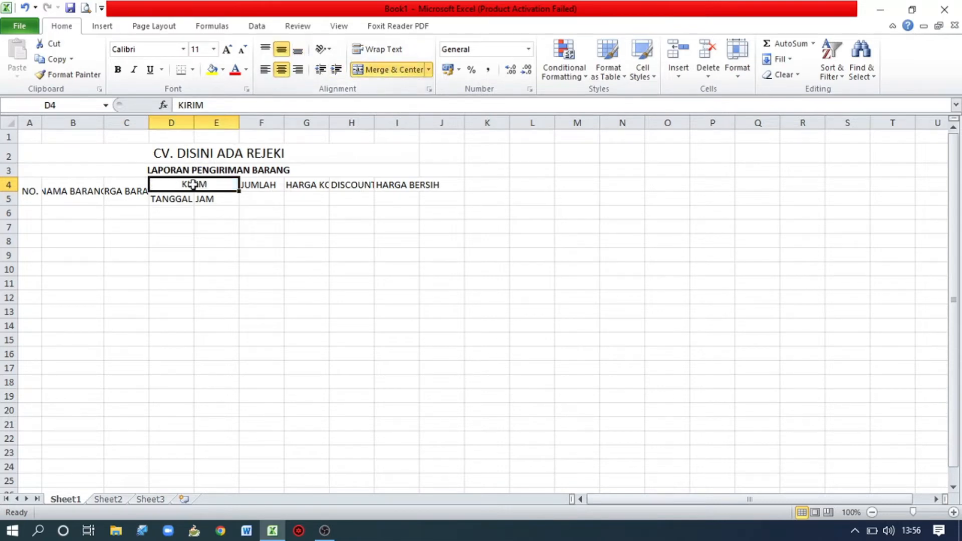
left_click_drag(194, 123, 202, 122)
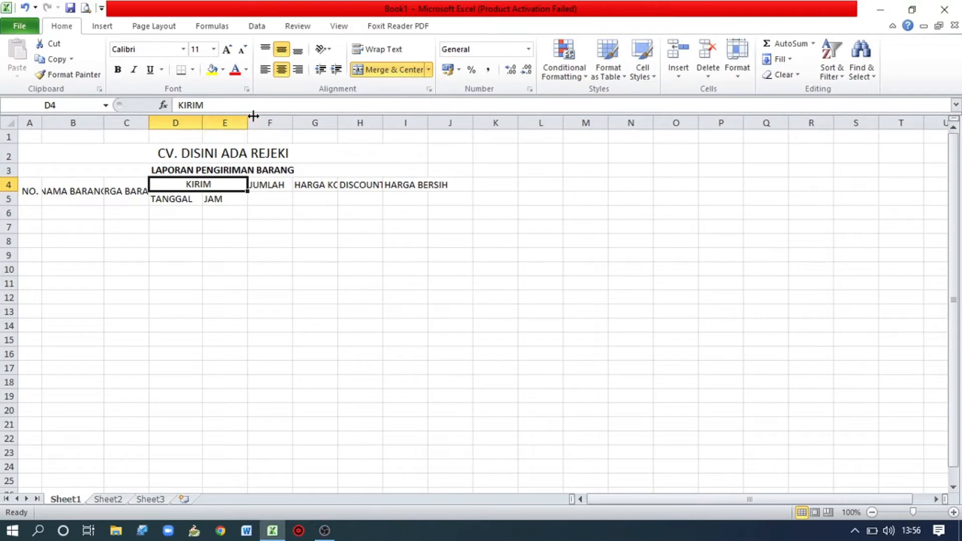
left_click_drag(203, 115, 344, 121)
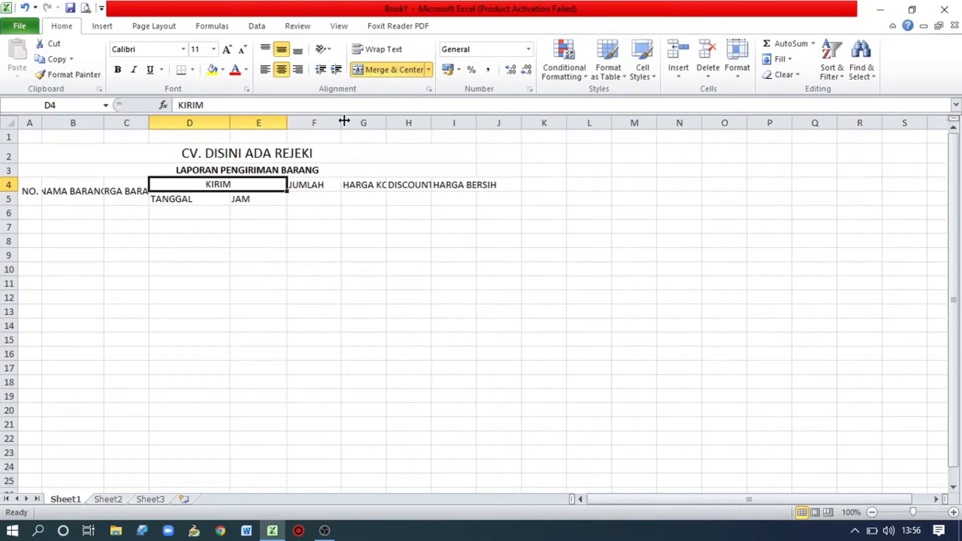
Merge F4:F5 for "JUMLAH" and G4:G5 for "HARGA KOTOR", centering both headers horizontally and vertically.
left_click_drag(307, 185, 308, 198)
left_click(388, 69)
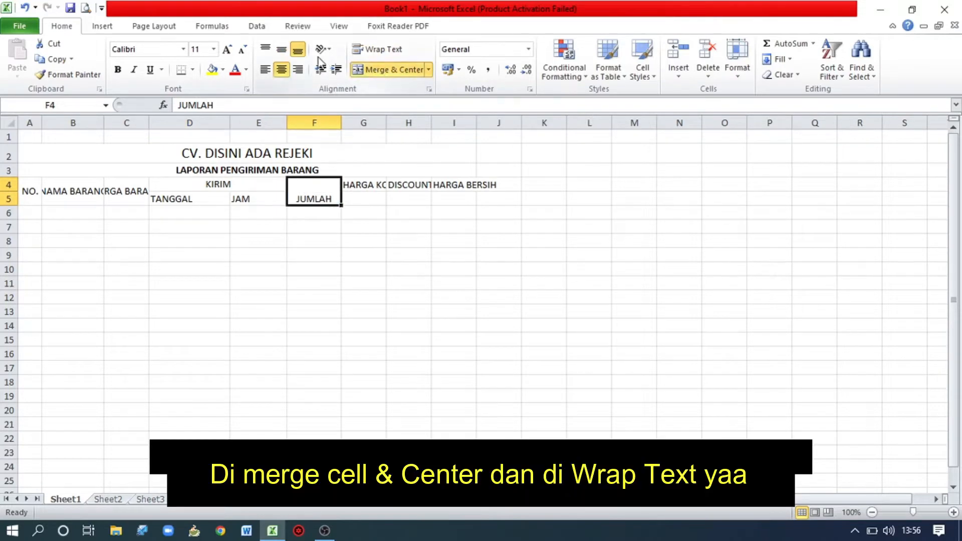
left_click(283, 50)
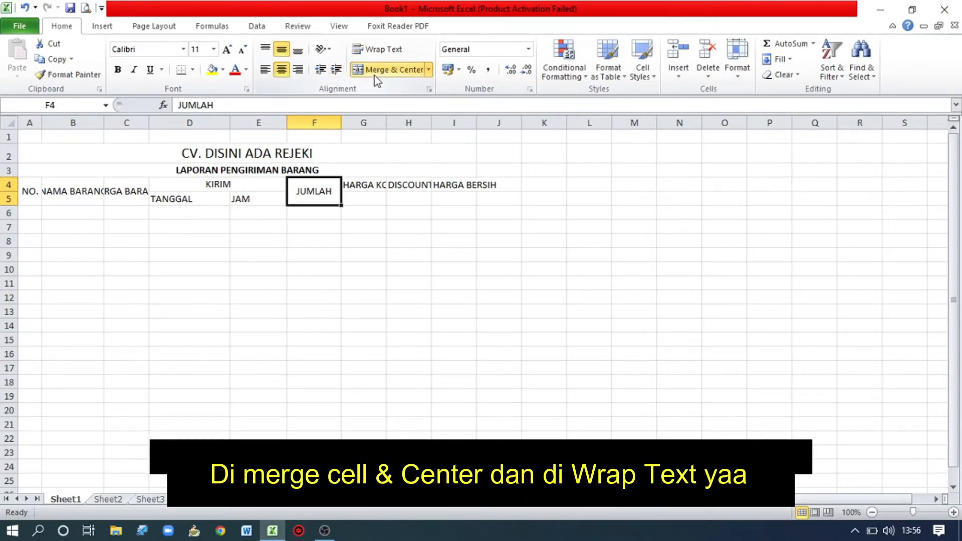
left_click_drag(365, 185, 365, 200)
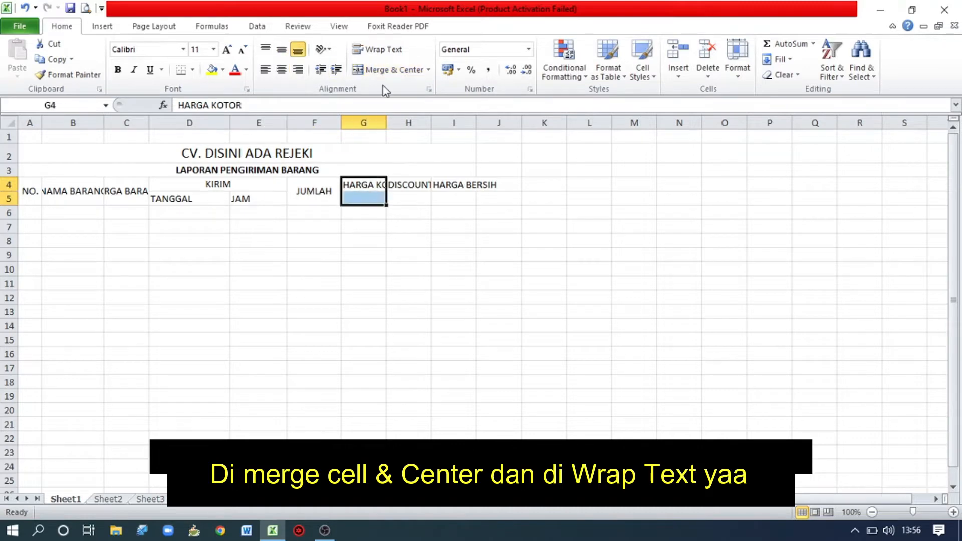
left_click(386, 70)
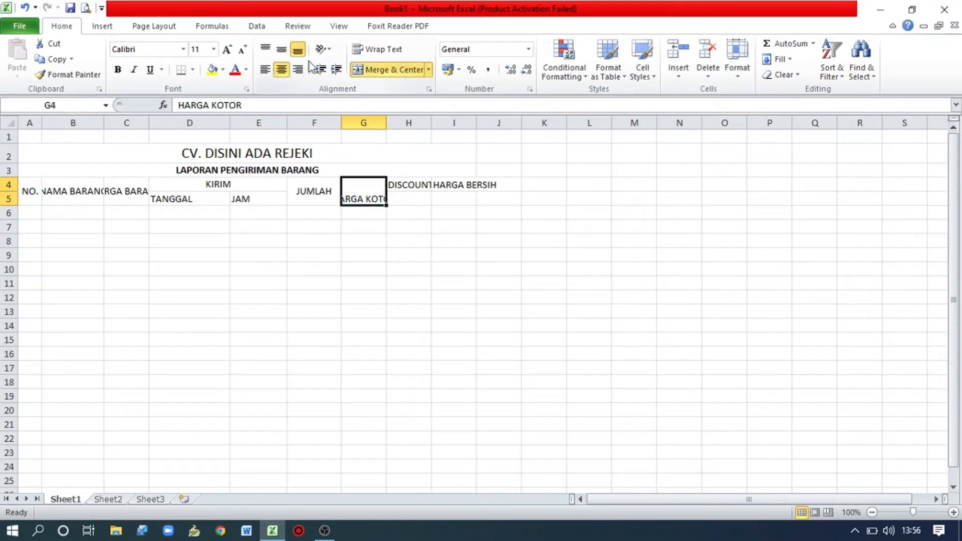
left_click(285, 52)
Merge H4:H5 for "DISCOUNT" and I4:I5 for "HARGA BERSIH", centering both headers horizontally and vertically.
left_click_drag(396, 182, 401, 199)
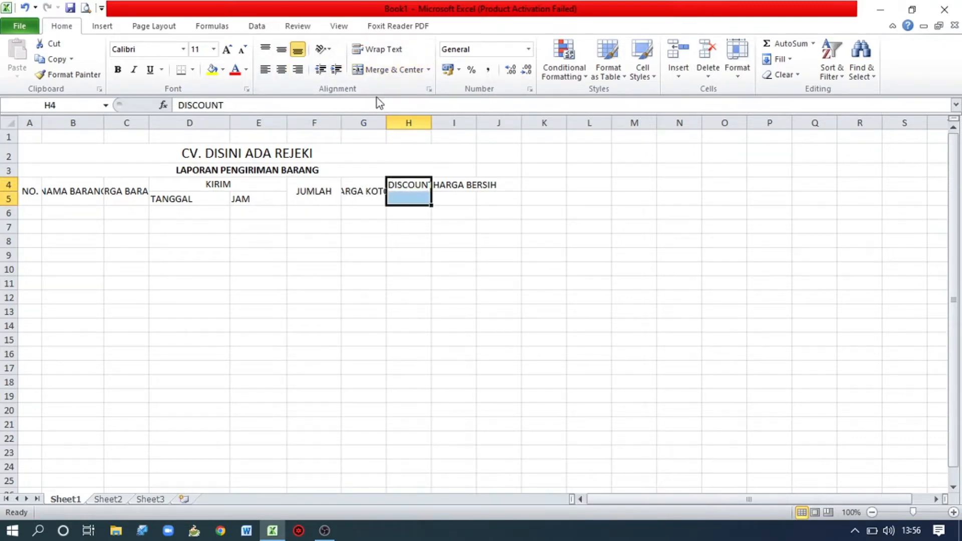
left_click(381, 70)
left_click(282, 50)
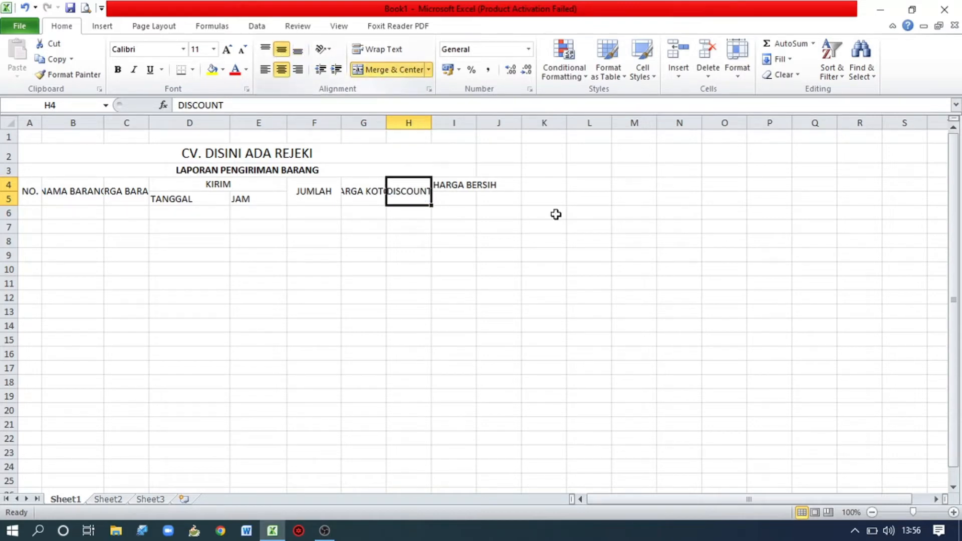
left_click_drag(458, 188, 456, 196)
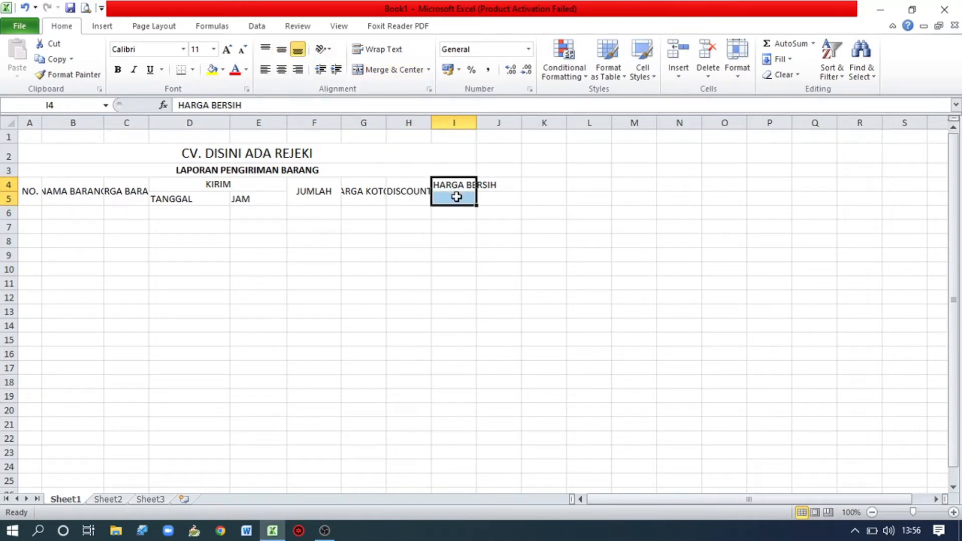
left_click(379, 70)
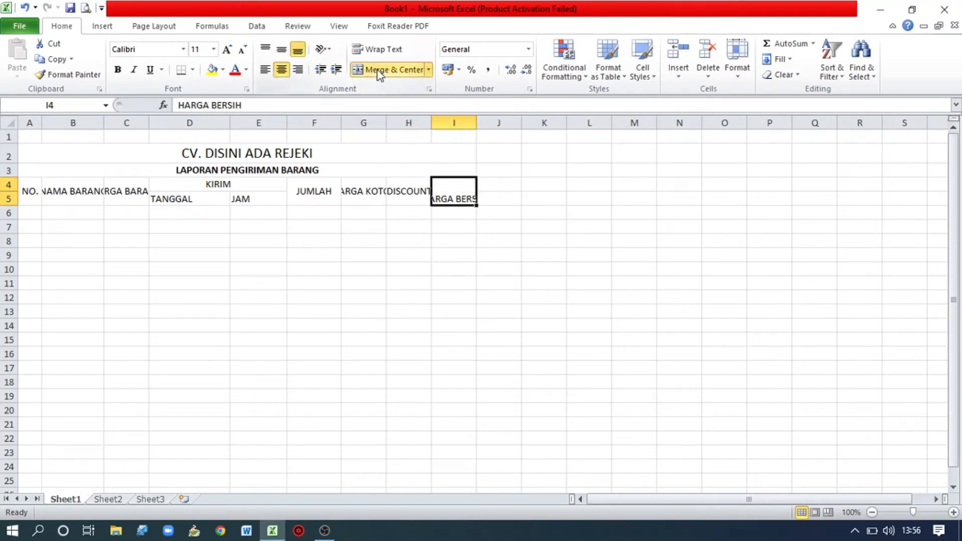
left_click(278, 54)
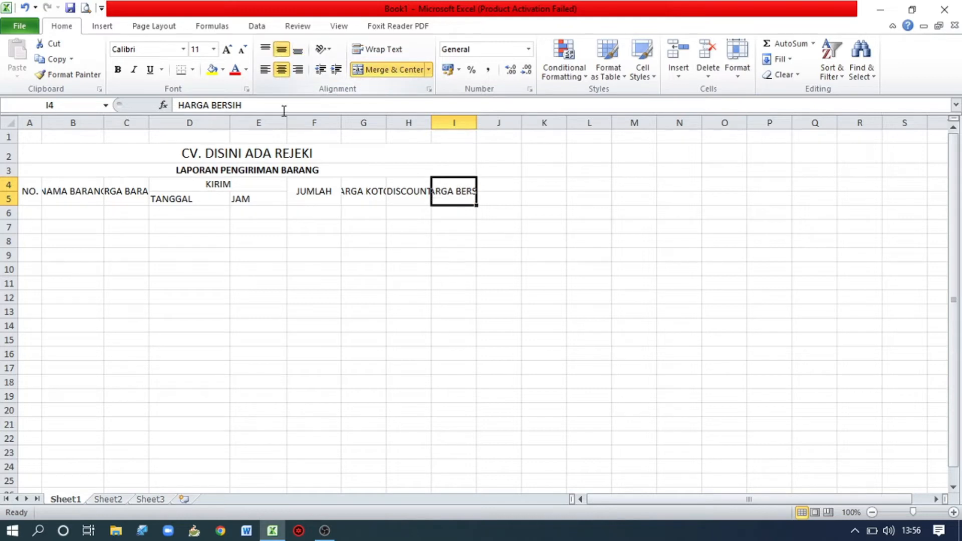
double_click(455, 191)
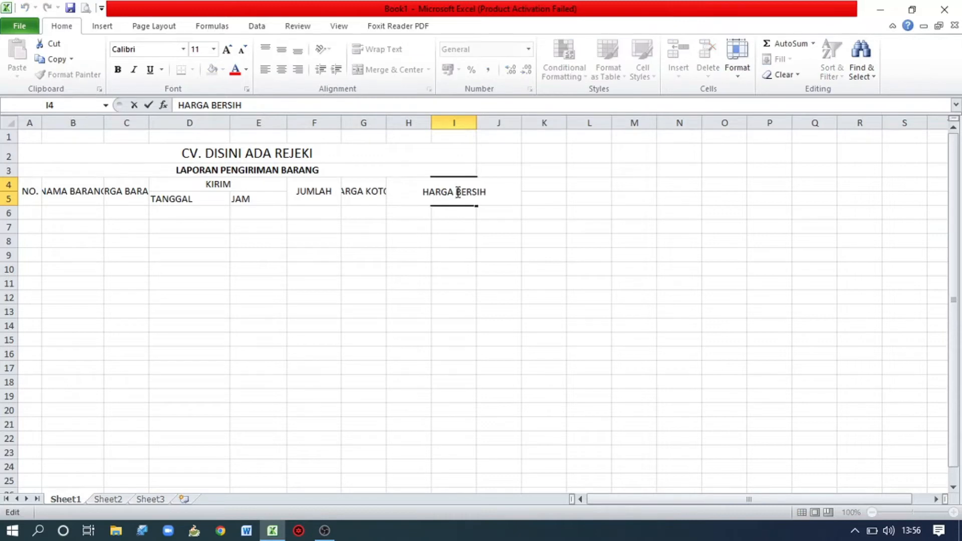
key("shift+Return")
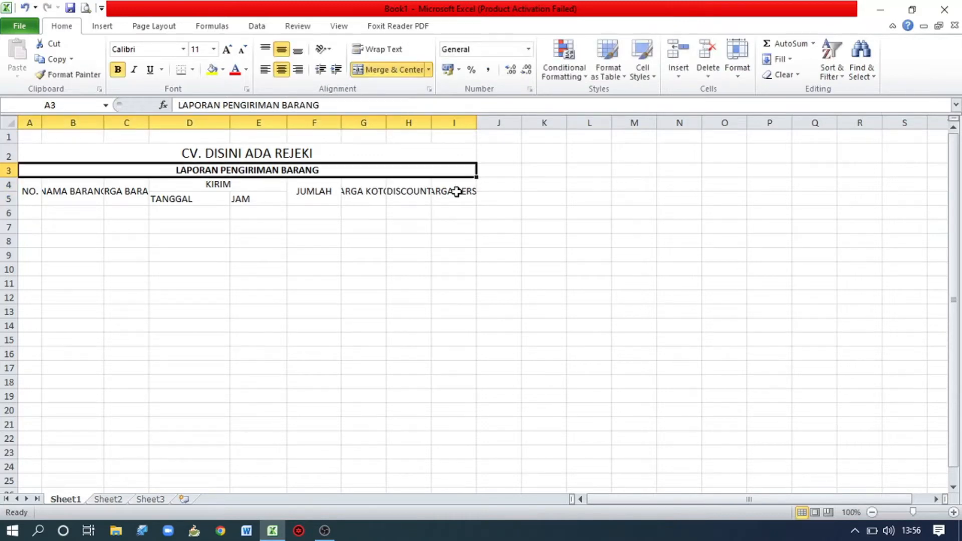
left_click(457, 192)
double_click(457, 192)
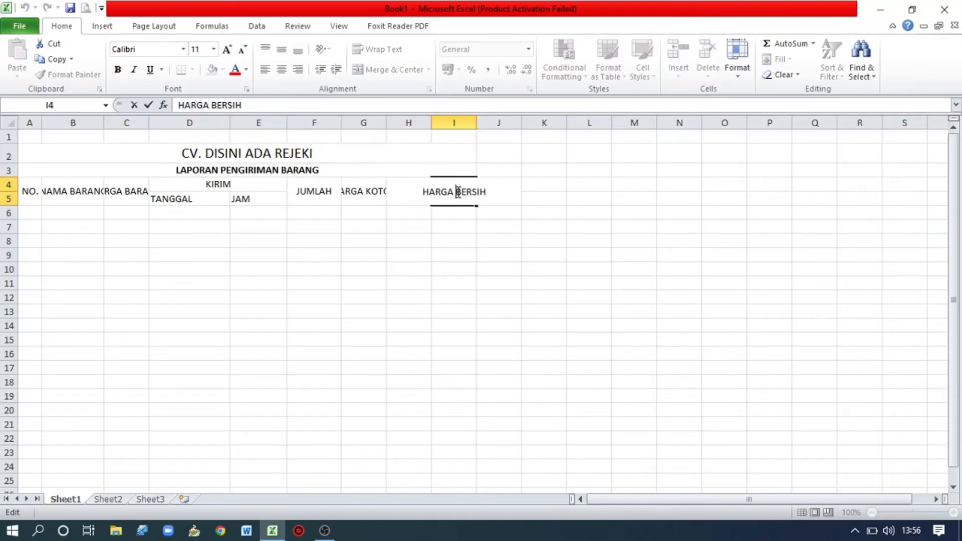
key("shift+Return")
left_click(457, 192)
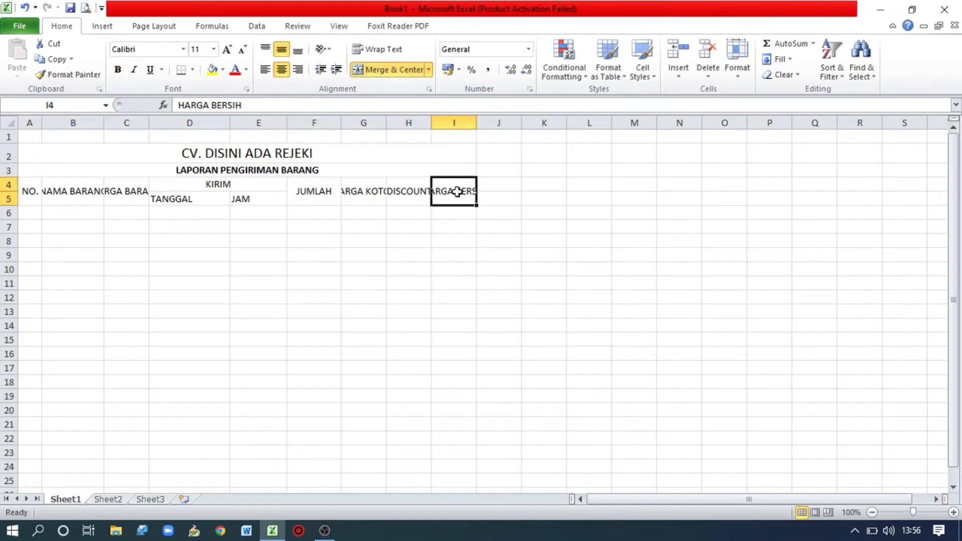
double_click(457, 192)
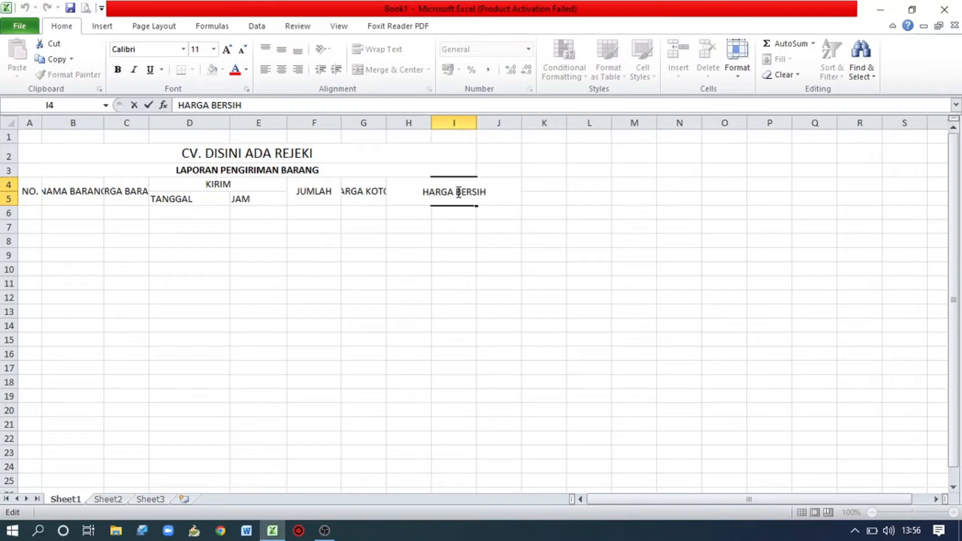
key("Escape")
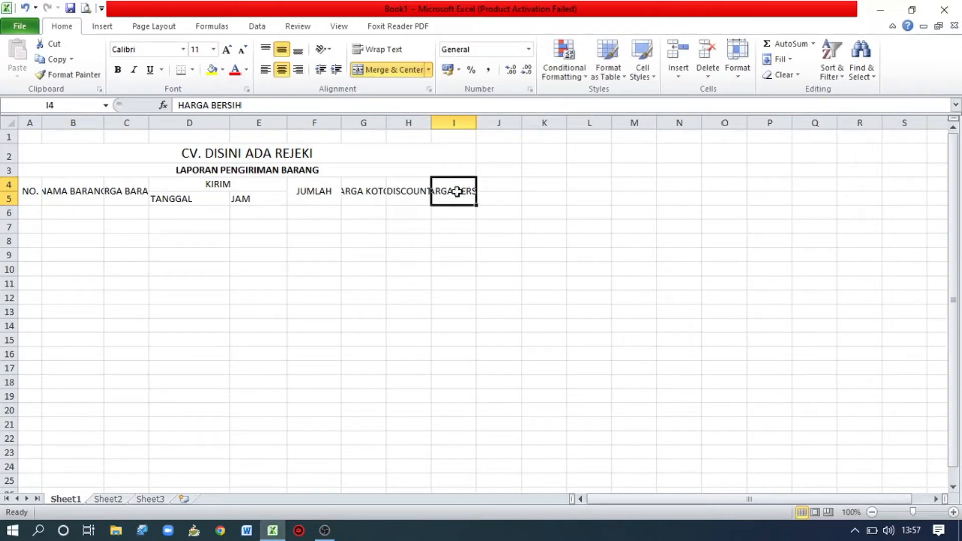
double_click(457, 192)
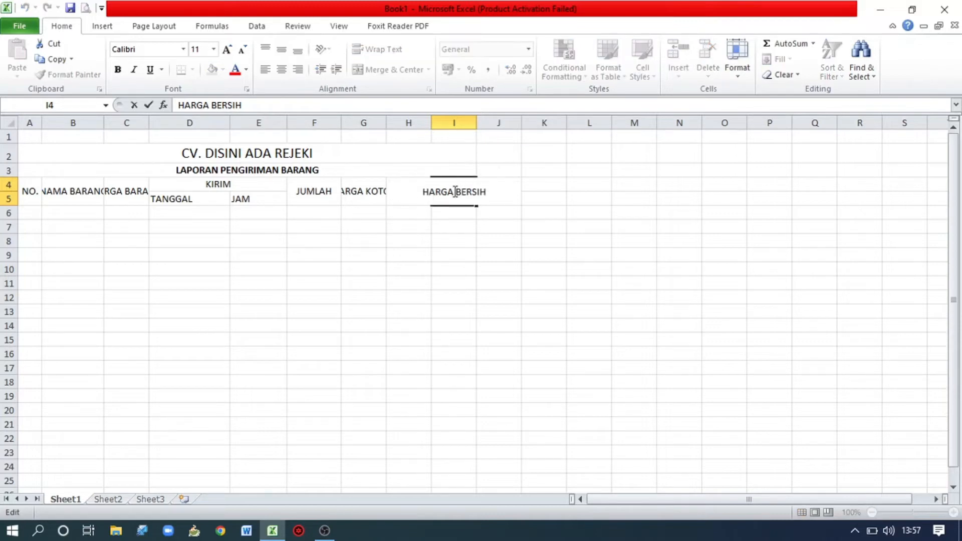
key("Return")
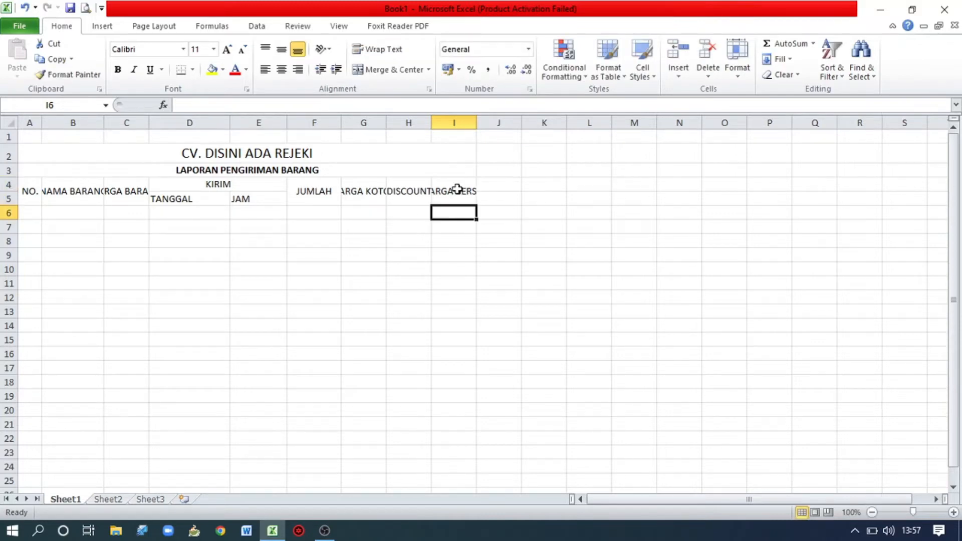
Widen column I slightly to show more of the "HARGA BERSIH" header.
left_click(457, 189)
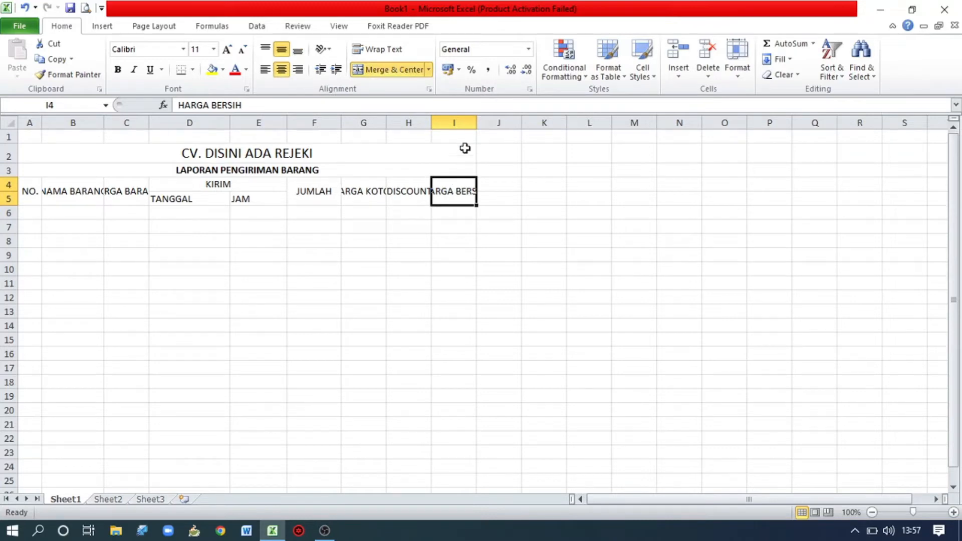
mouse_move(477, 123)
left_mouse_down()
mouse_move(459, 125)
mouse_move(488, 123)
left_mouse_up()
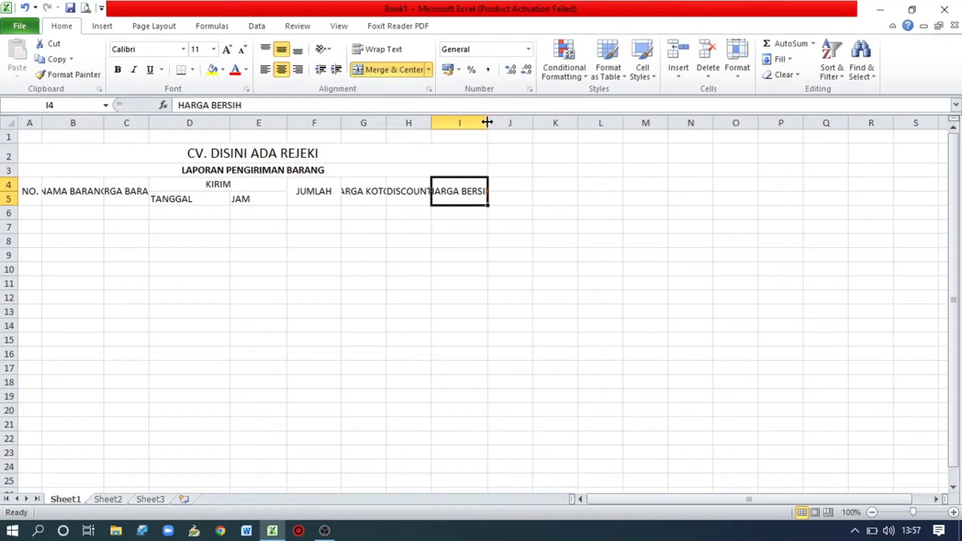
Wrap the text of the "NAMA BARANG", "HARGA BARANG", "HARGA KOTOR" and "HARGA BERSIH" headers.
left_click(125, 193)
left_click(81, 194)
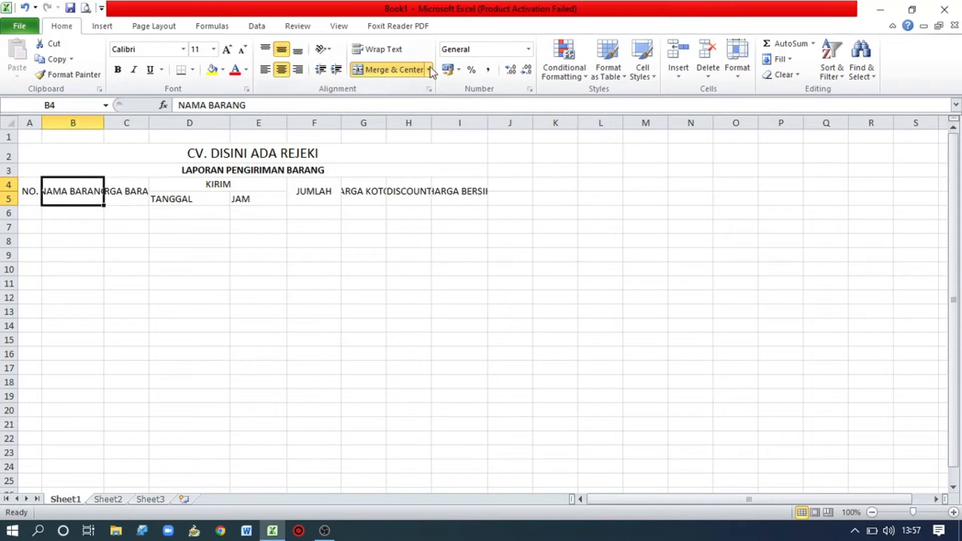
left_click(399, 50)
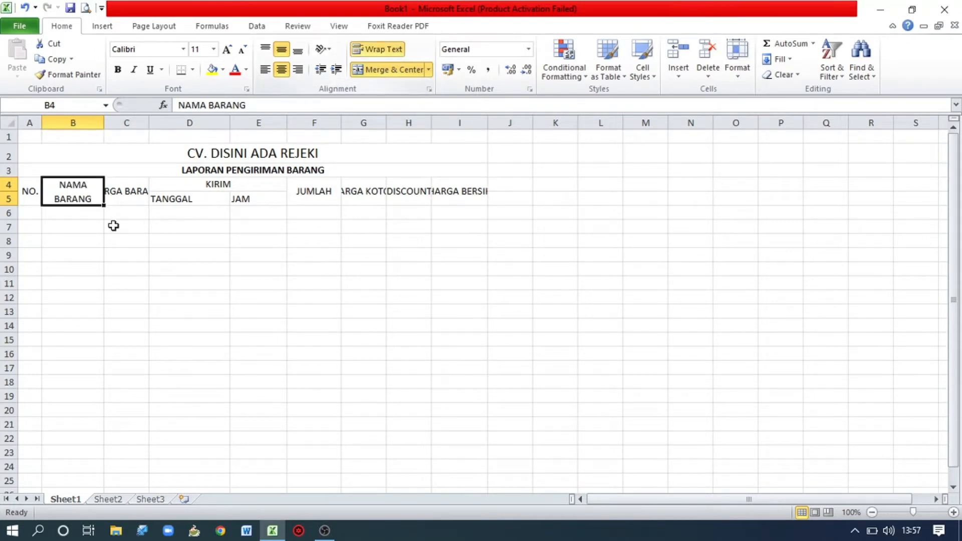
left_click(118, 200)
left_click(401, 51)
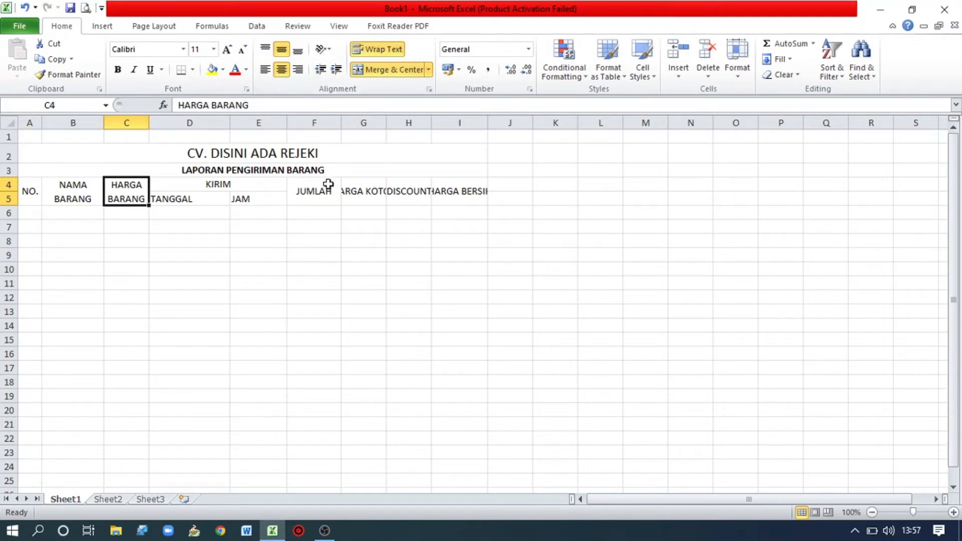
left_click(350, 190)
left_click(393, 49)
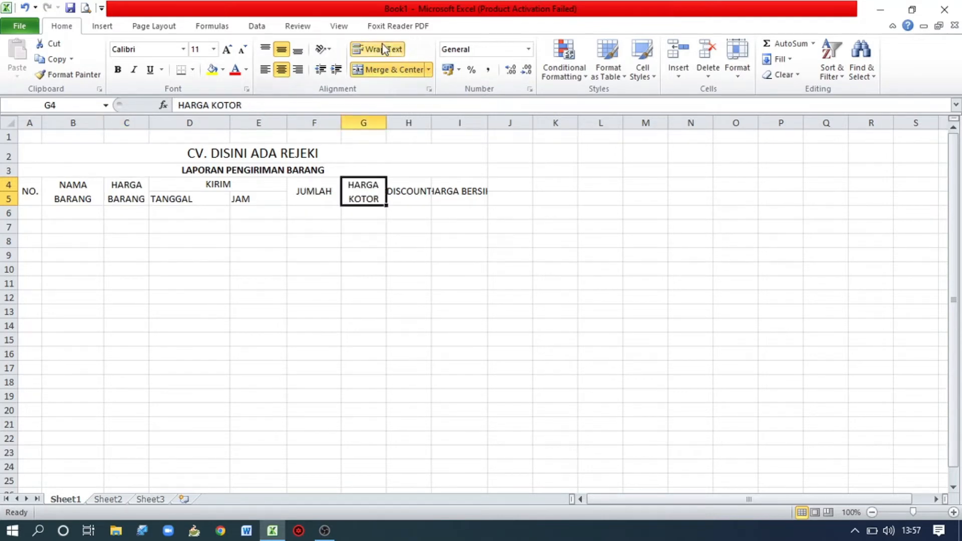
left_click(439, 191)
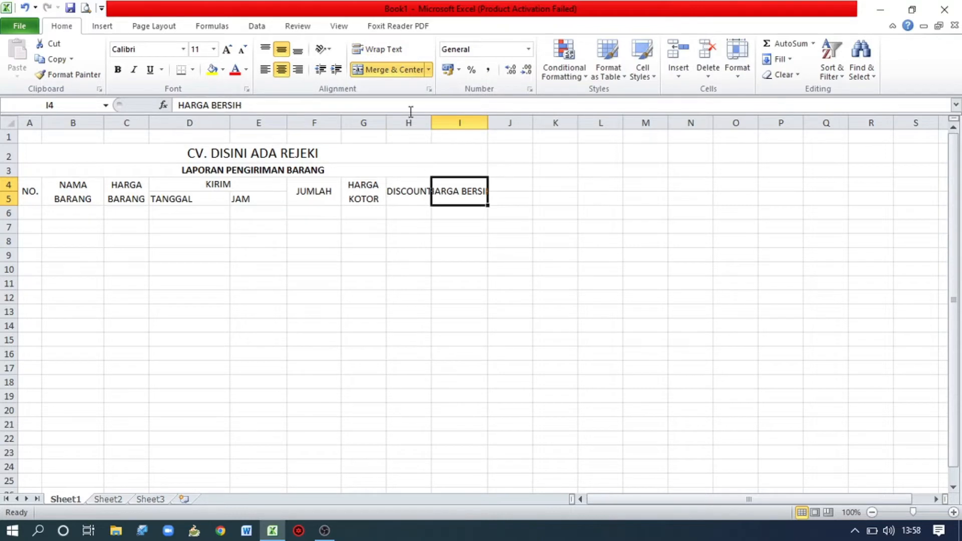
left_click(389, 49)
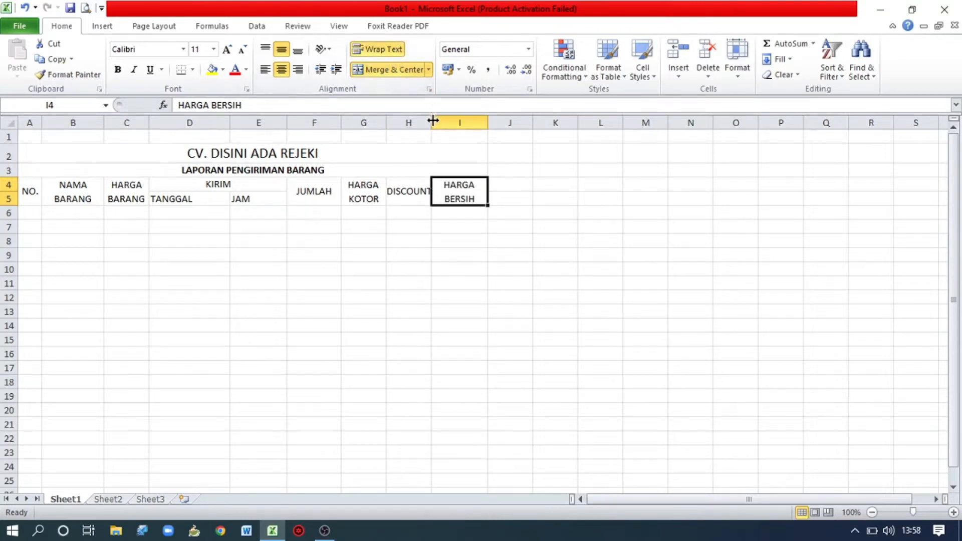
Widen columns H, G, I and C so the price headers and "DISCOUNT" each fit on one line.
left_click_drag(431, 122, 435, 121)
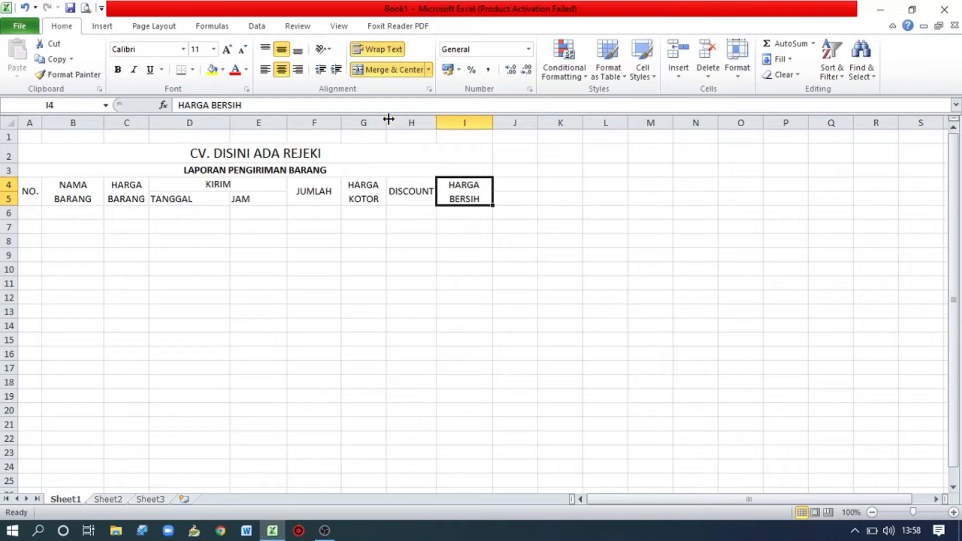
left_click_drag(389, 119, 589, 120)
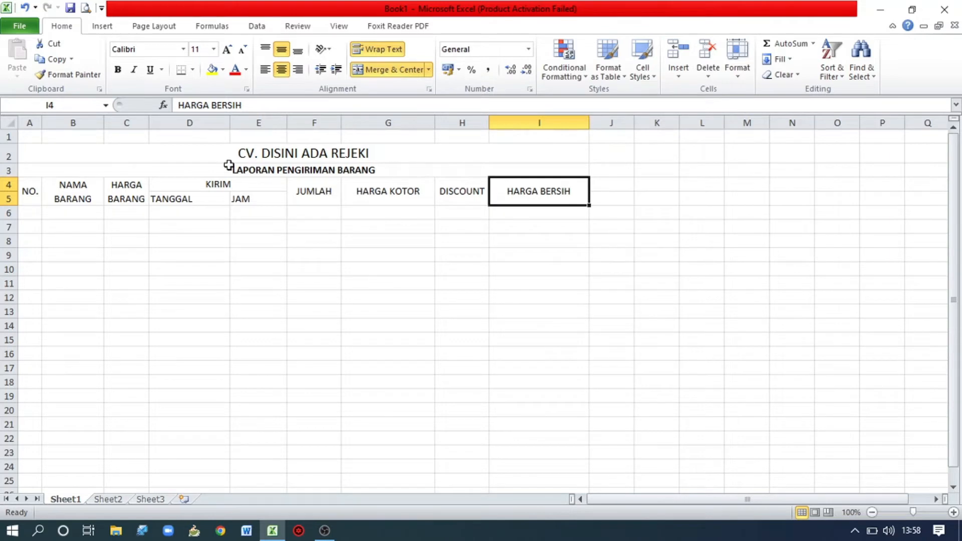
left_click(33, 186)
left_click_drag(33, 185, 245, 205)
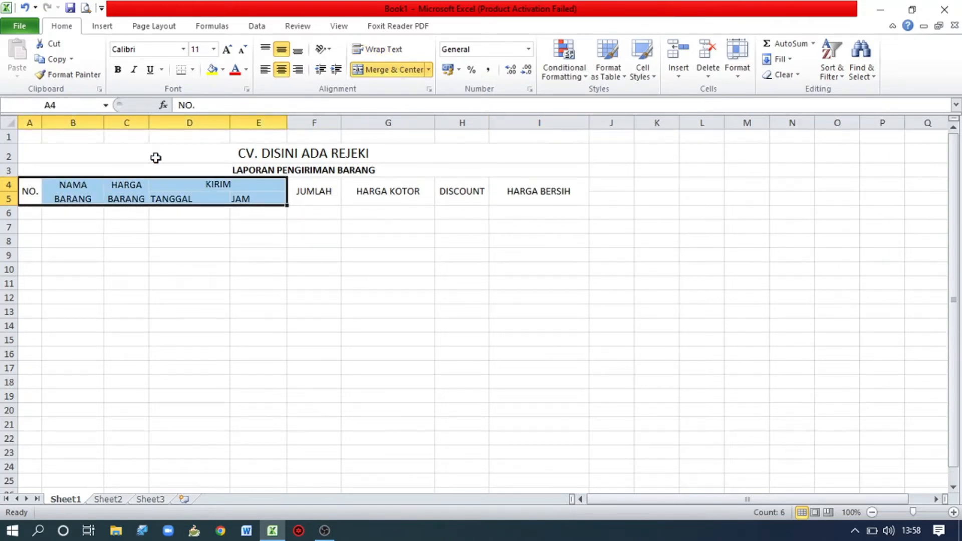
left_click_drag(150, 122, 179, 125)
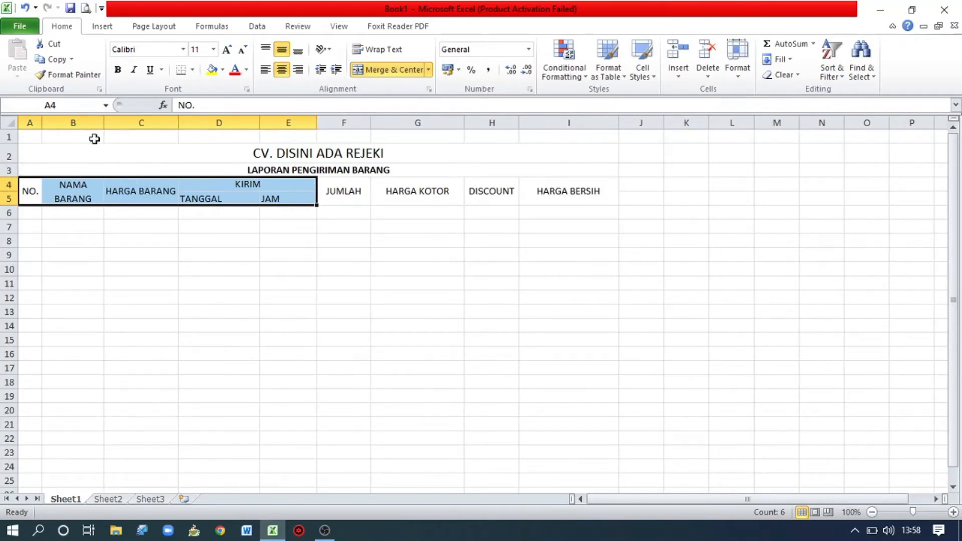
Apply All Borders to the table header range A4:I5.
left_click(31, 193)
left_click_drag(86, 191, 531, 187)
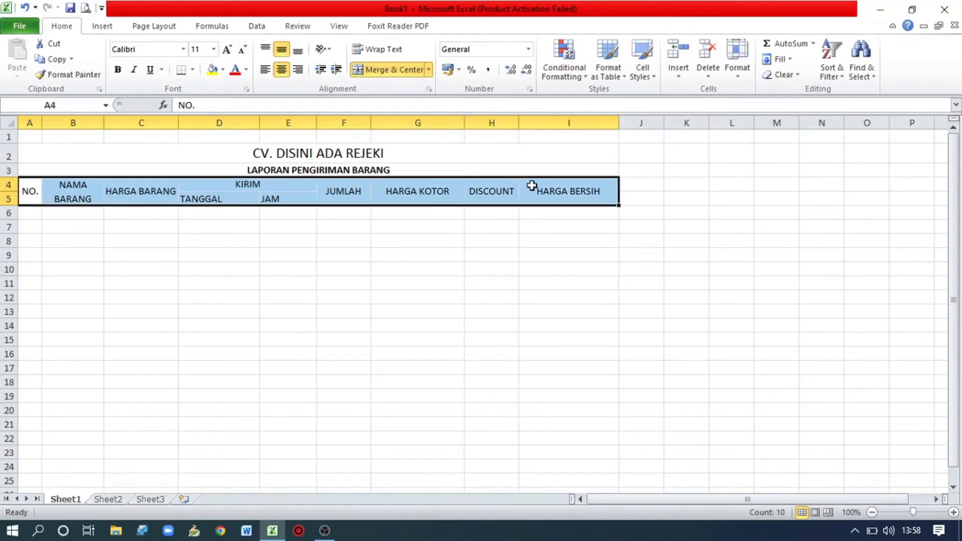
left_click(193, 70)
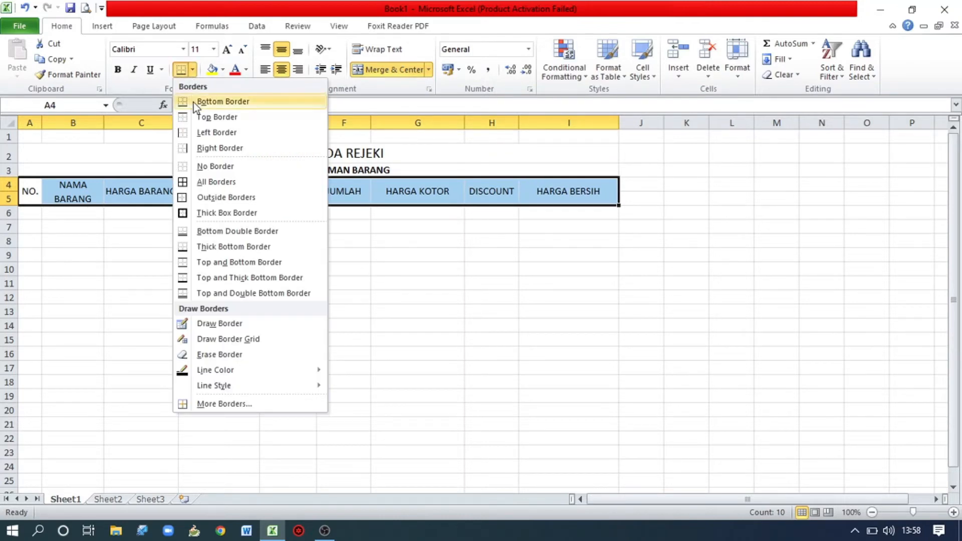
left_click(202, 182)
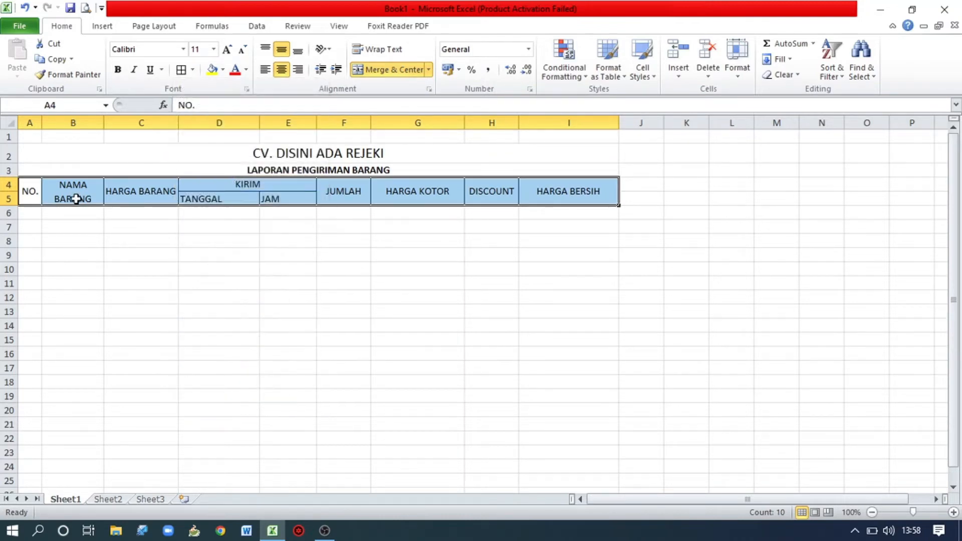
Center "TANGGAL" and "JAM" horizontally and vertically, and narrow column C so "HARGA BARANG" wraps onto two lines.
left_click(192, 199)
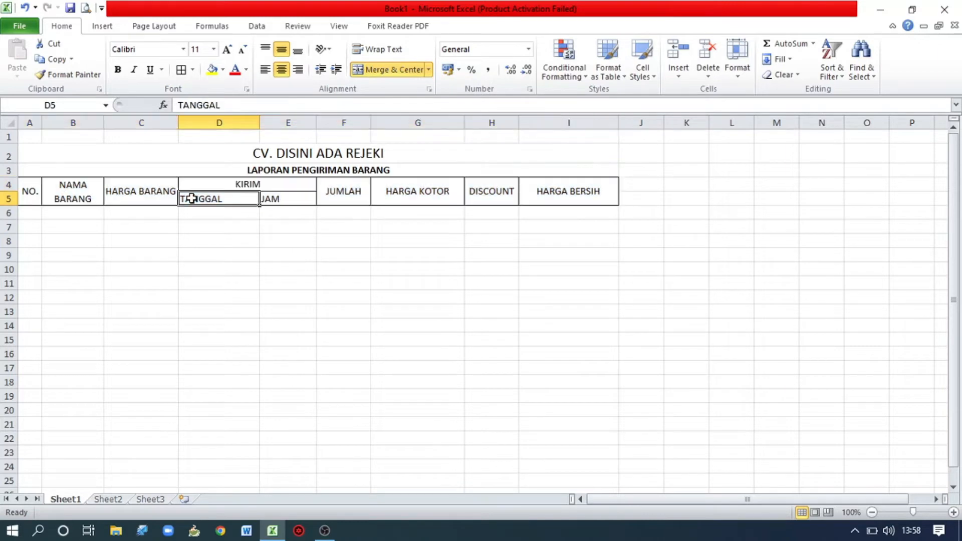
left_click_drag(192, 199, 268, 198)
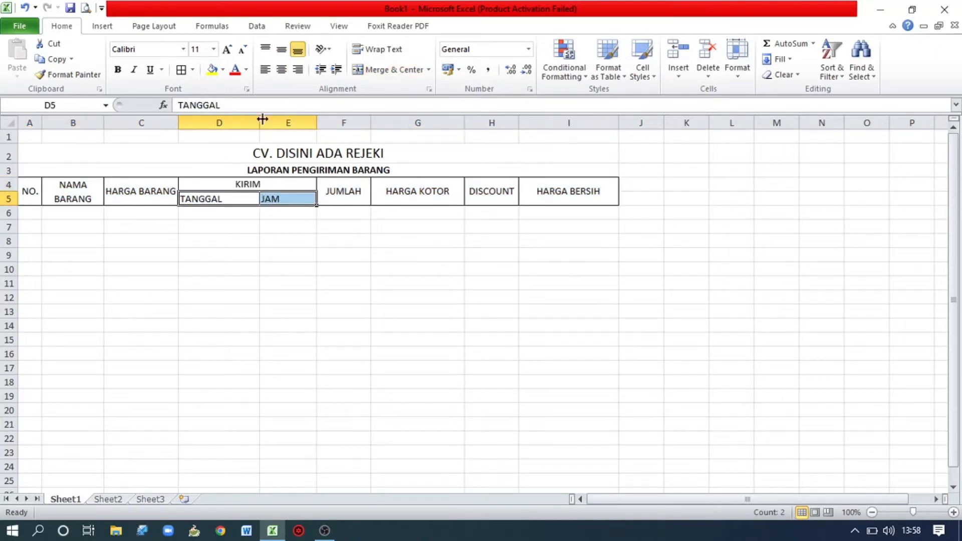
left_click(281, 69)
left_click(281, 49)
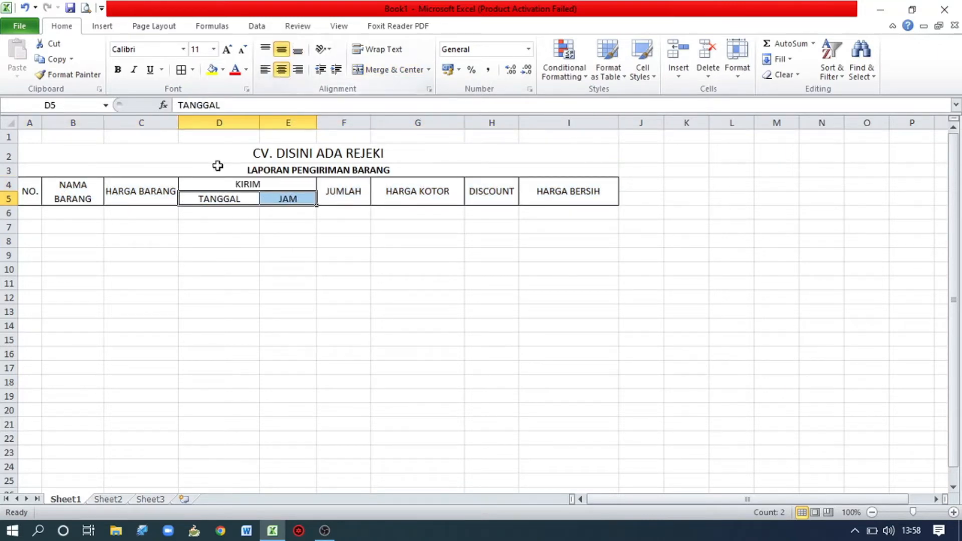
left_click(148, 194)
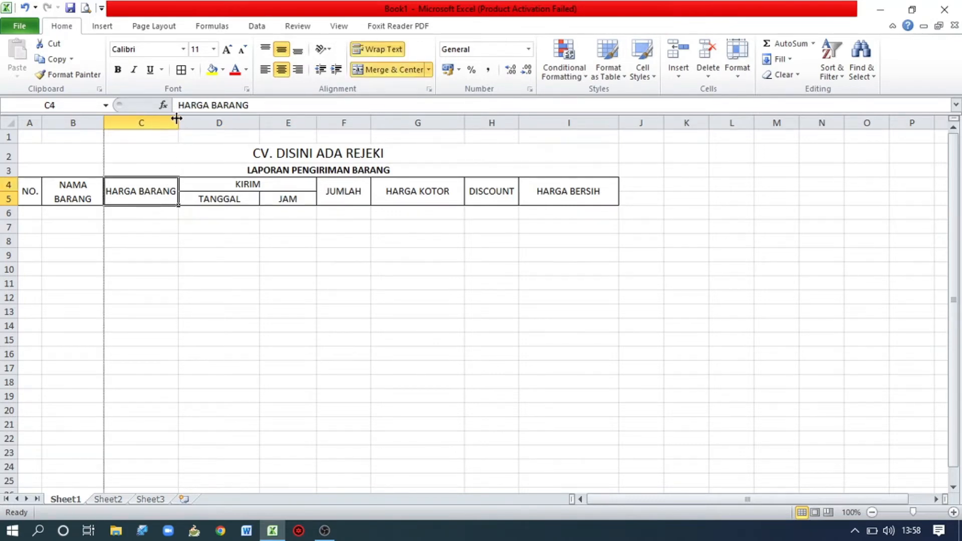
left_click_drag(176, 119, 169, 119)
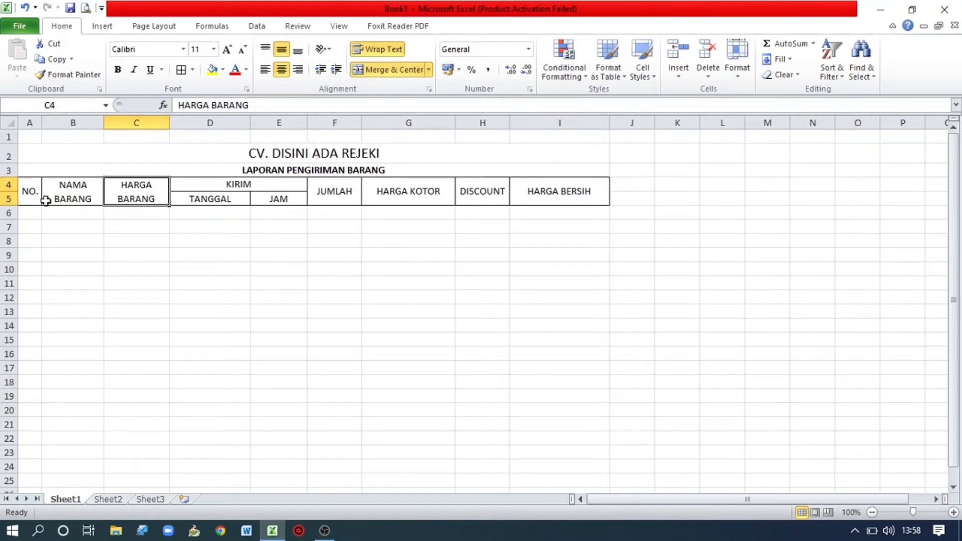
Number the rows under "NO." from 1 to 8 in A6:A13 by filling a series from 1 and 2.
left_click(35, 212)
type("1")
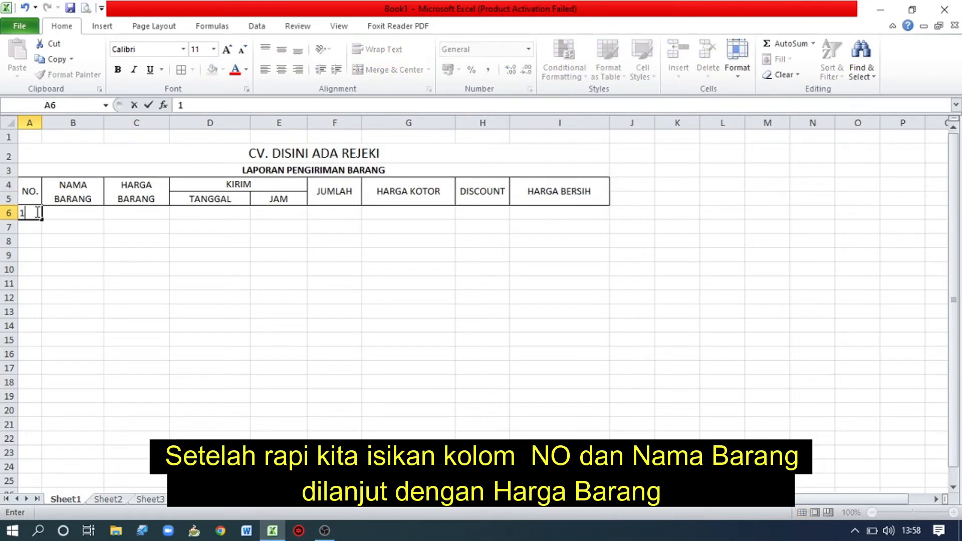
key("Return")
type("2")
key("Return")
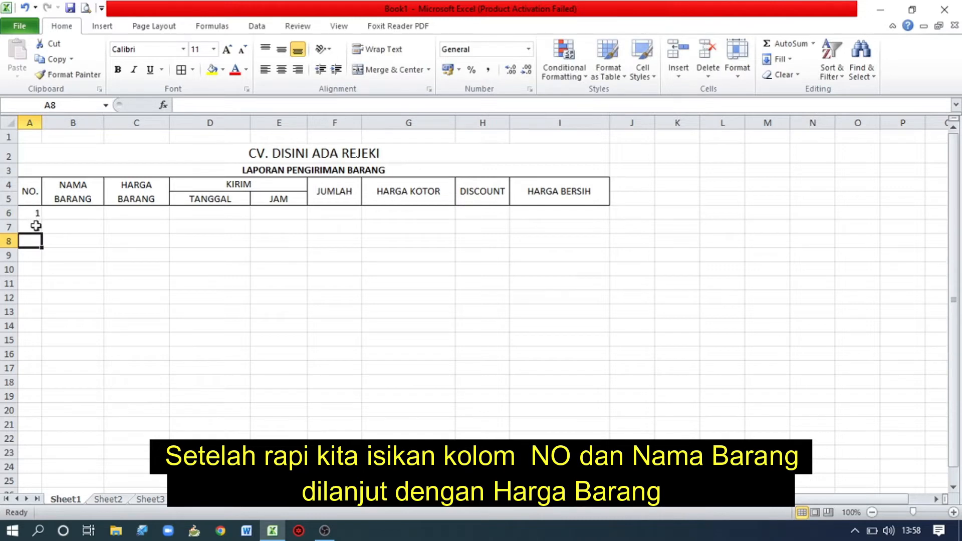
left_click_drag(35, 212, 39, 314)
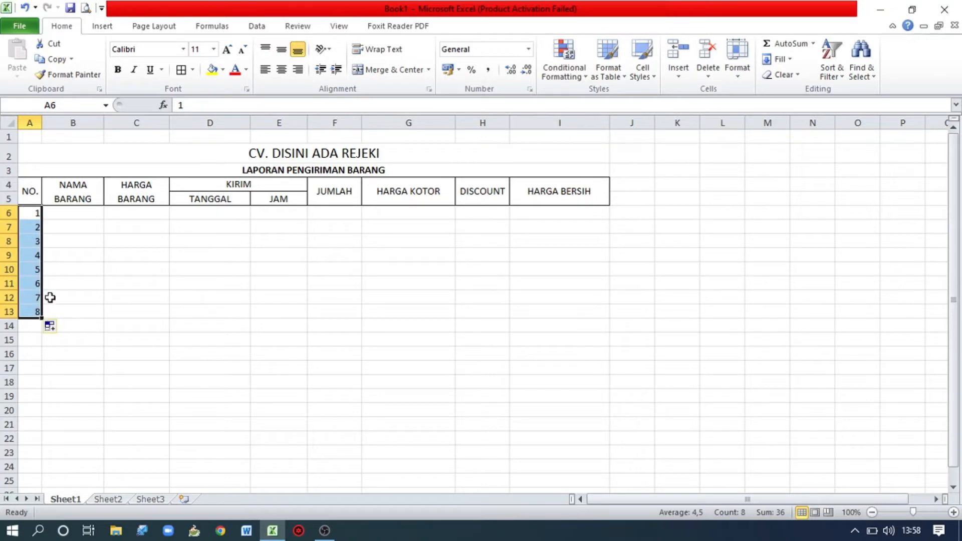
Enter the item names SEPATU, TAS, DOMPET and TOPI in B6:B9 under "NAMA BARANG".
left_click(84, 216)
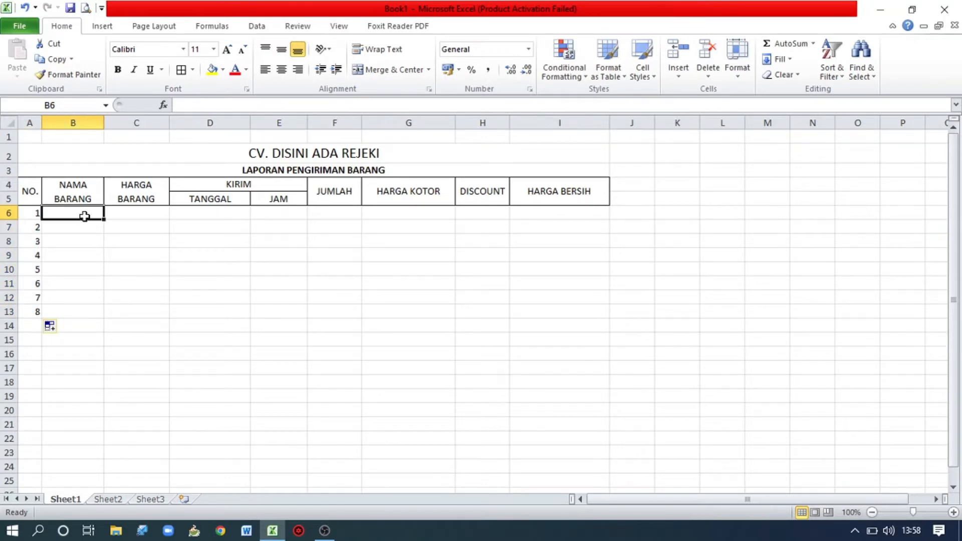
type("SEPAT")
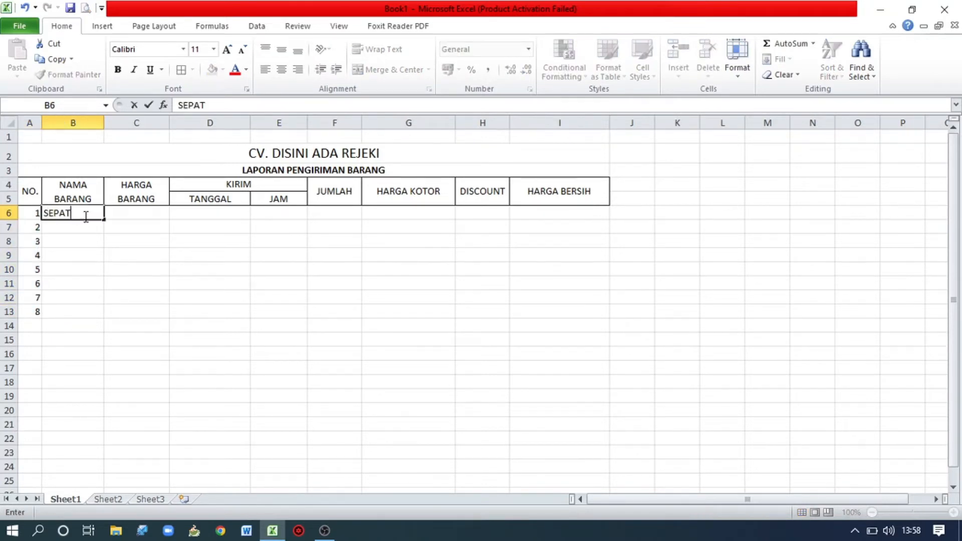
type("U")
key("Return")
type("TAS")
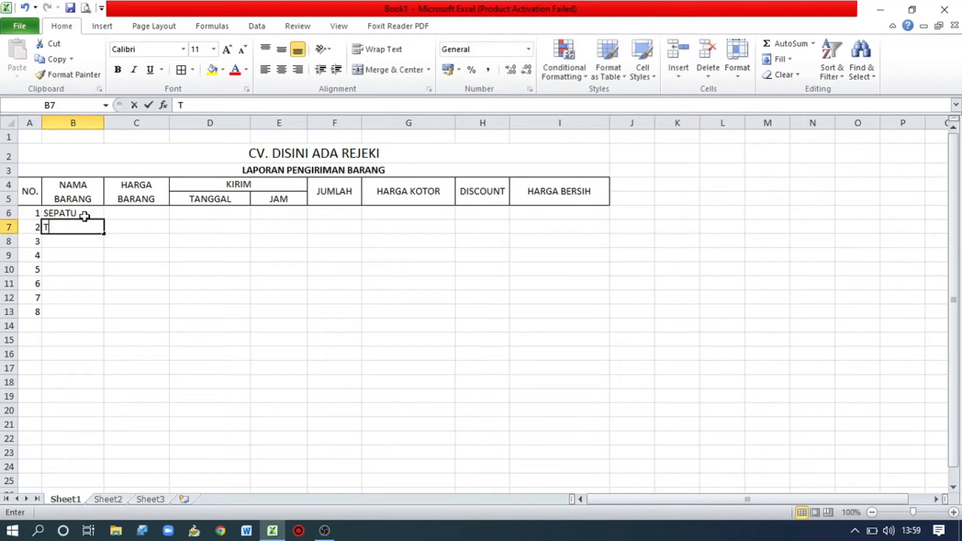
key("Return")
type("DOMP")
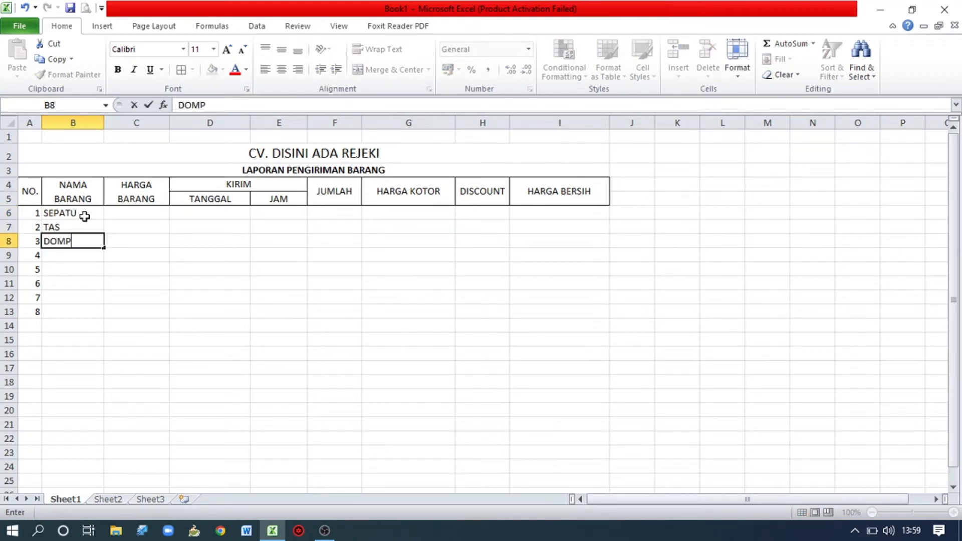
type("ET")
key("Return")
type("TOP")
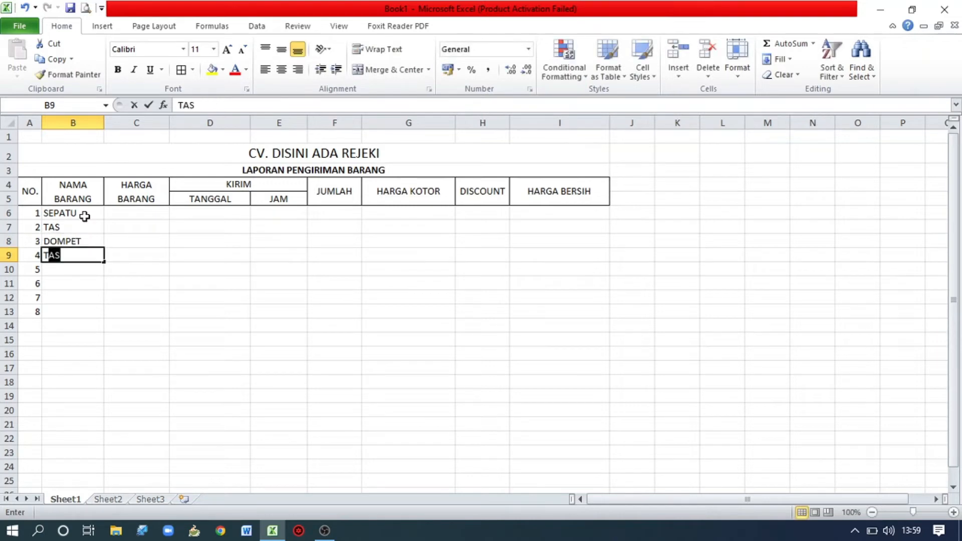
key("Return")
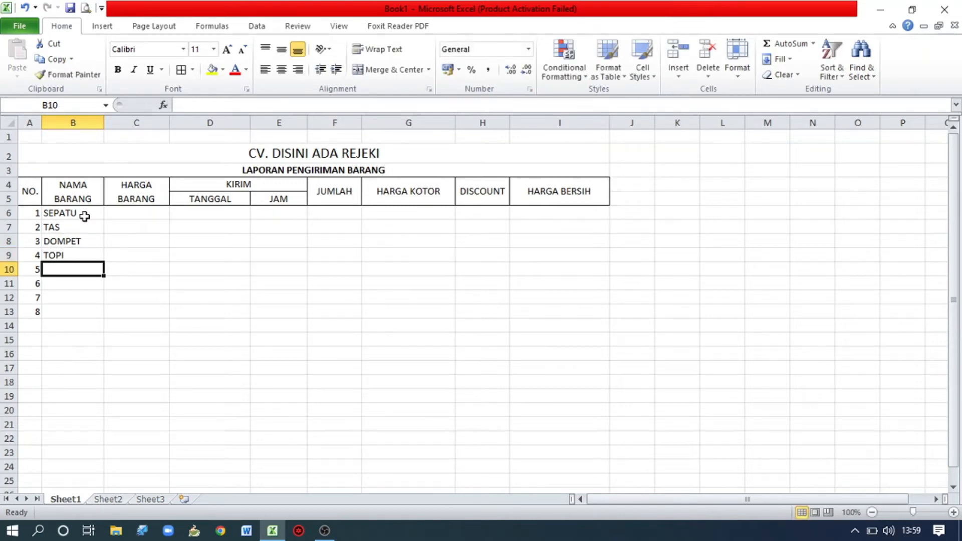
Enter the item names DASI, SANDAL, KACAMATA and KAOS KAKI in B10:B13.
type("DASI")
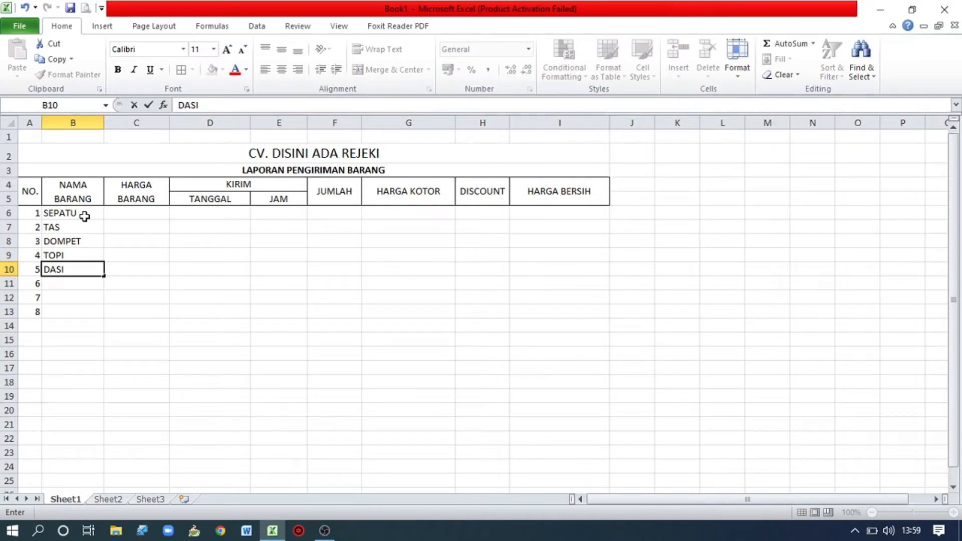
key("Return")
type("SANDAL")
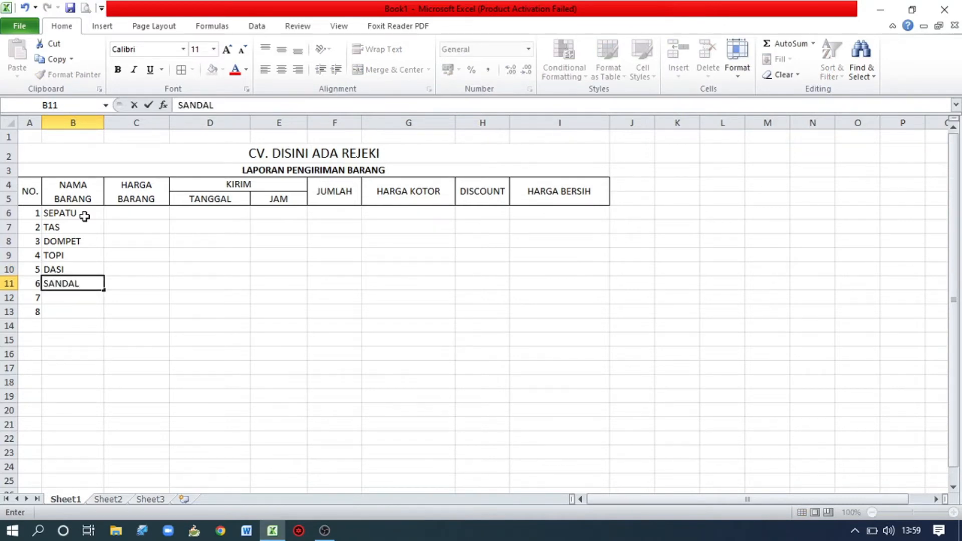
key("Return")
type("KAC")
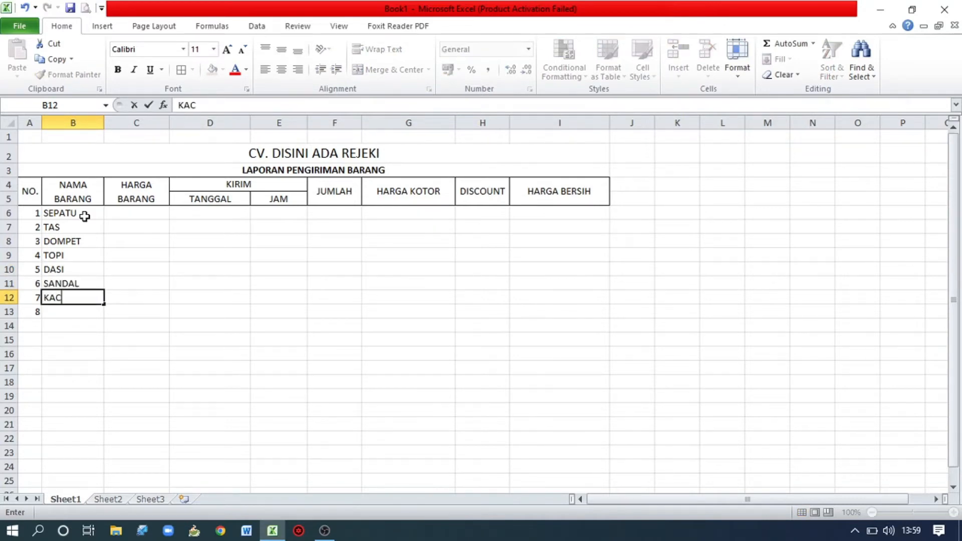
type("AMATA")
key("Return")
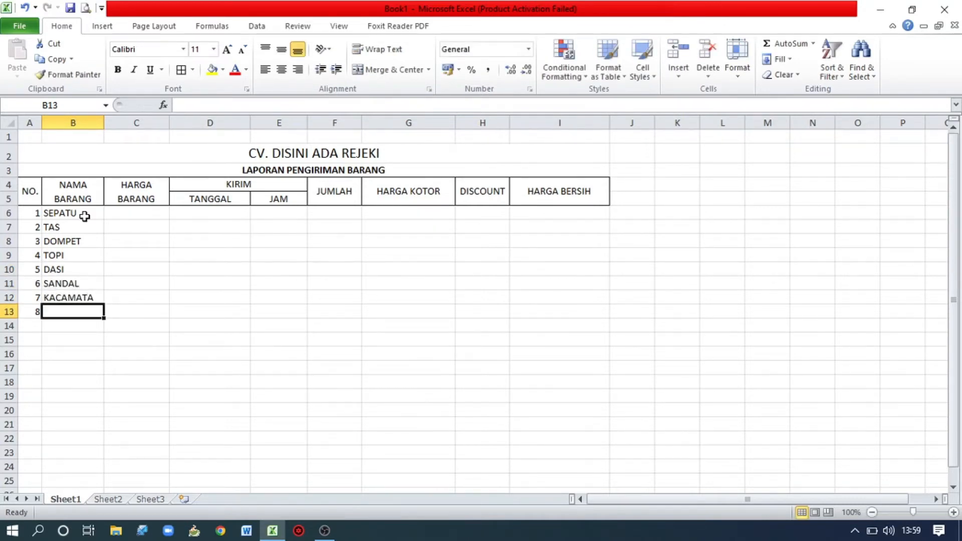
type("KAOS KA")
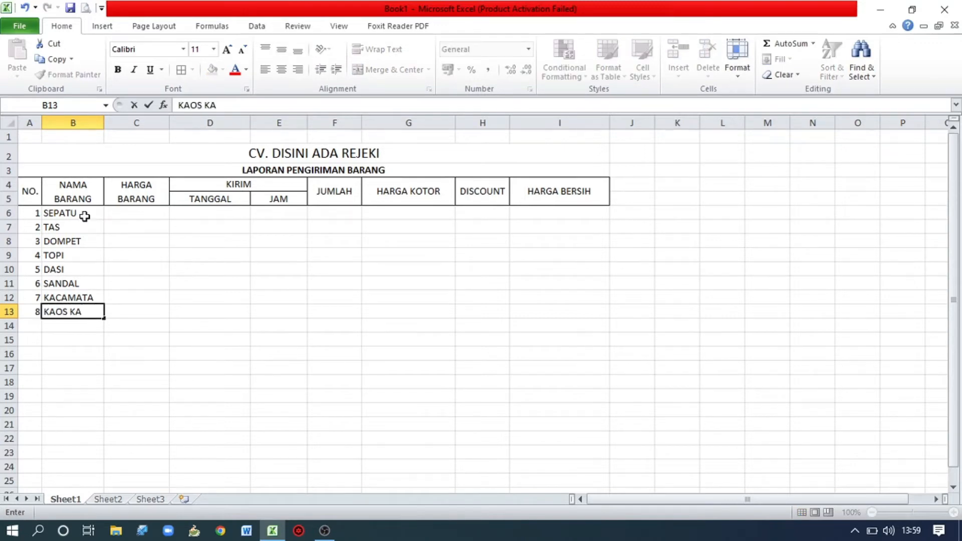
type("KI")
Enter 150000 in C6 as the "HARGA BARANG" price for SEPATU.
left_click(112, 215)
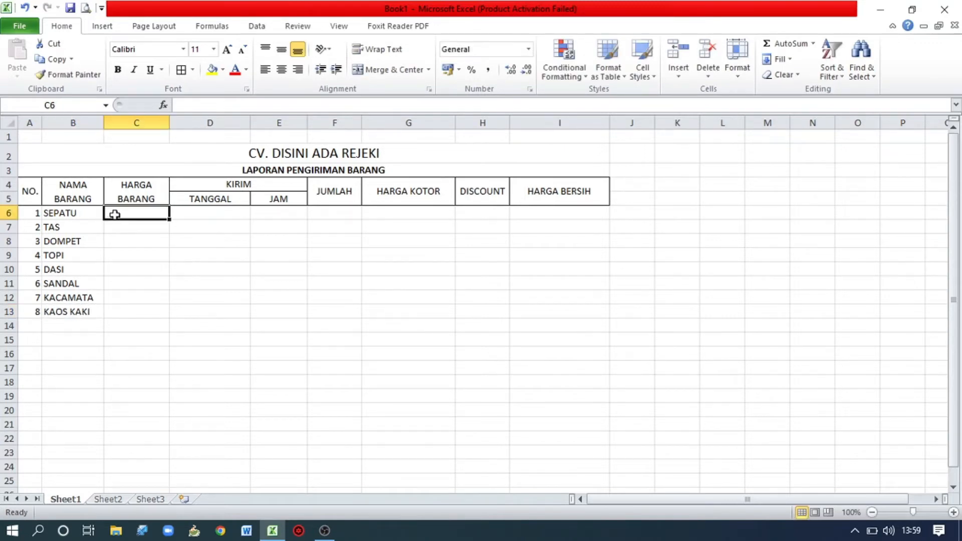
type("15")
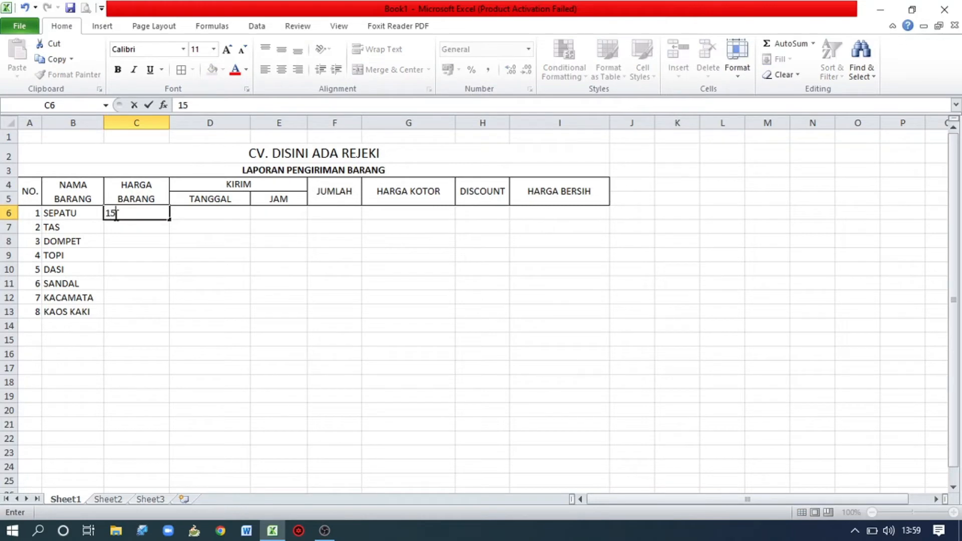
type("0000")
key("Return")
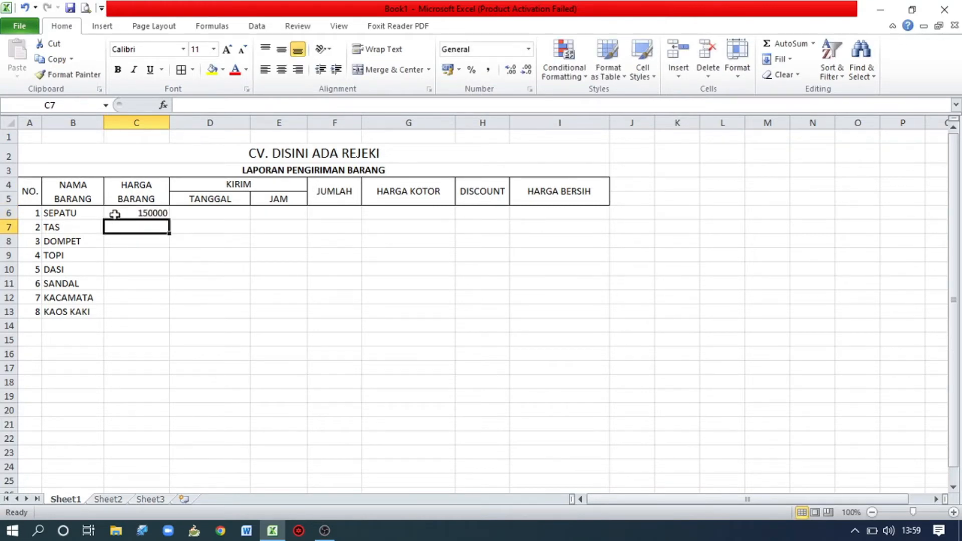
Enter the prices 75000, 30000 and 15000 in C7:C9 under "HARGA BARANG" for TAS, DOMPET and TOPI.
type("75000")
key("Return")
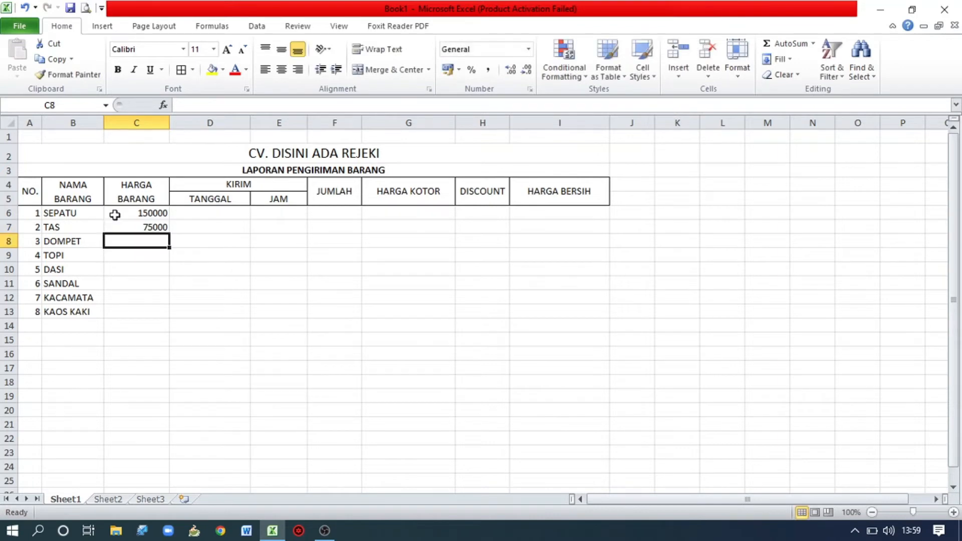
type("30000")
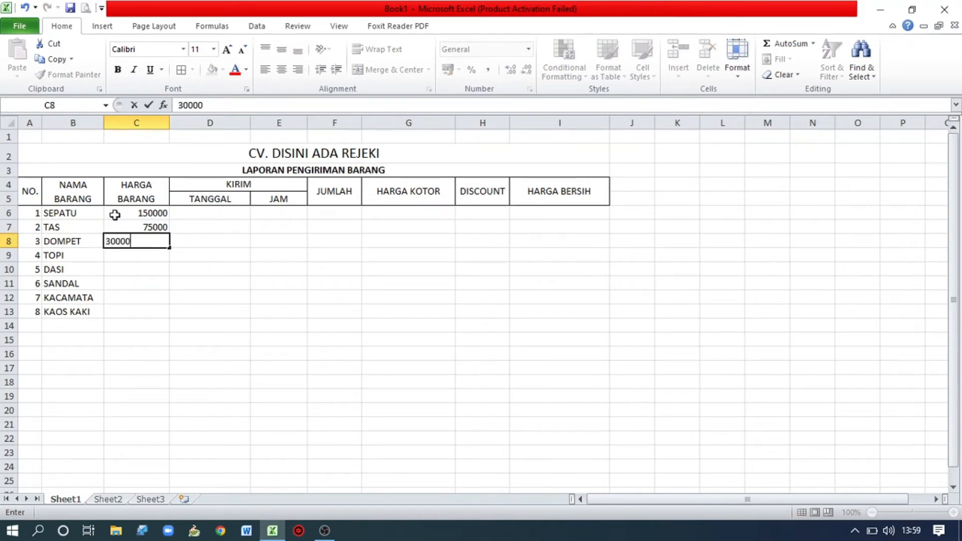
key("Return")
type("1")
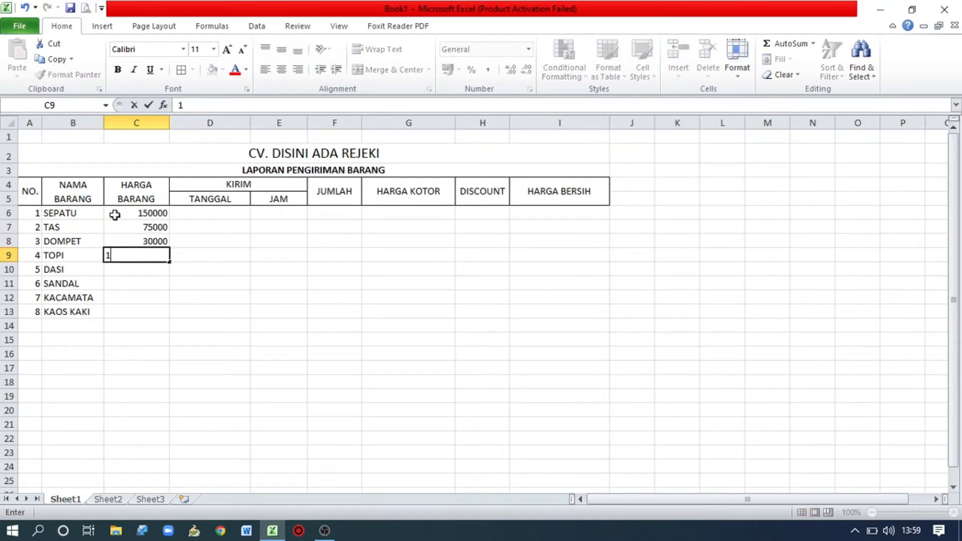
type("5000")
key("Return")
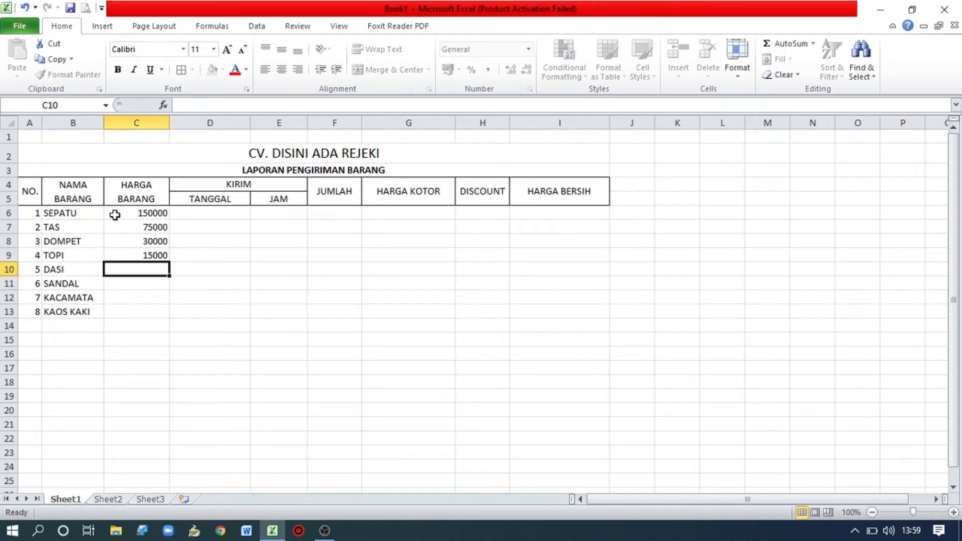
Enter the prices 60000, 25000, 100000 and 20000 in C10:C13 for DASI, SANDAL, KACAMATA and KAOS KAKI.
type("60000")
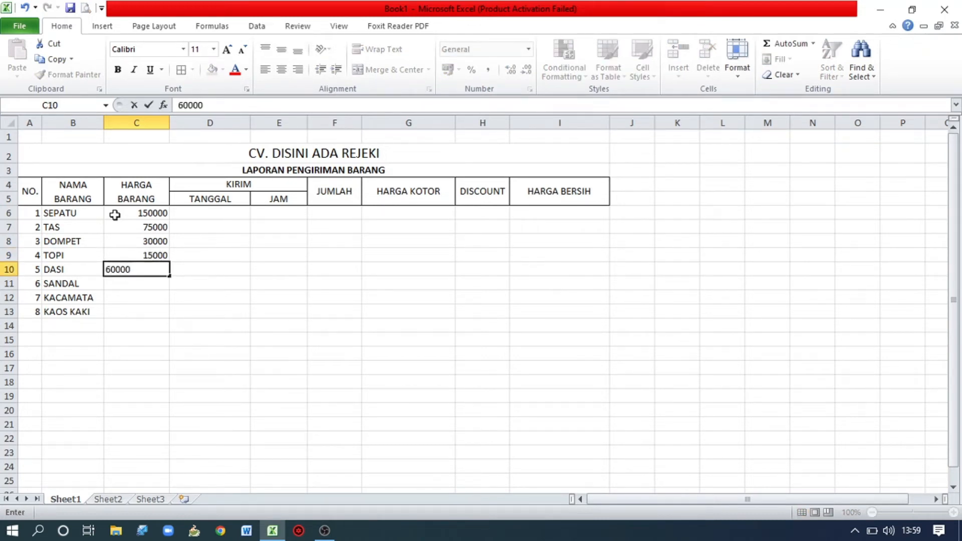
key("Return")
type("25000")
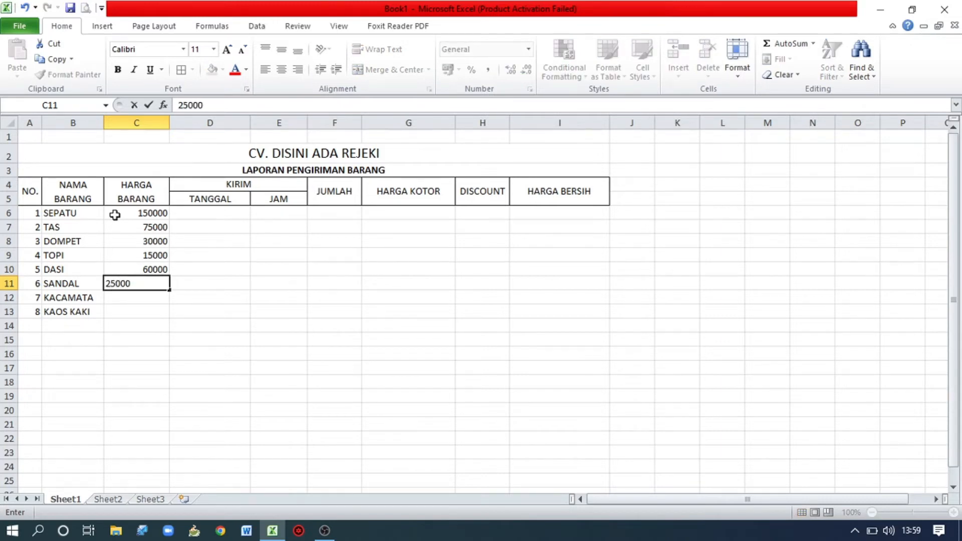
key("Return")
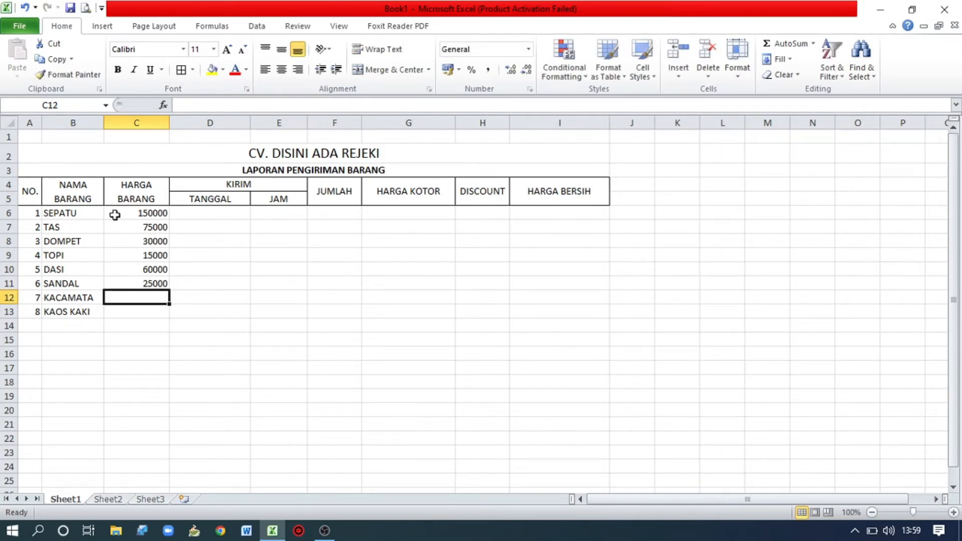
type("100000")
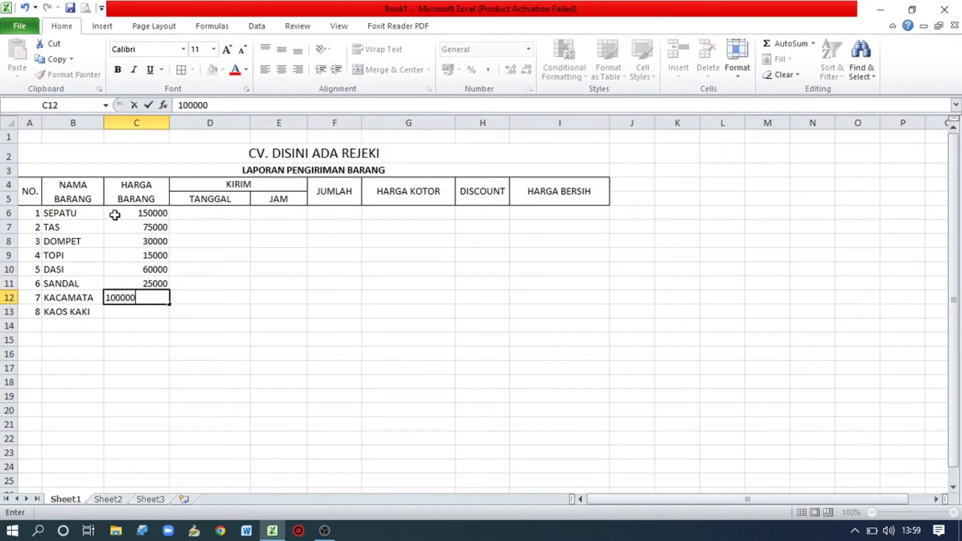
key("Return")
type("20000")
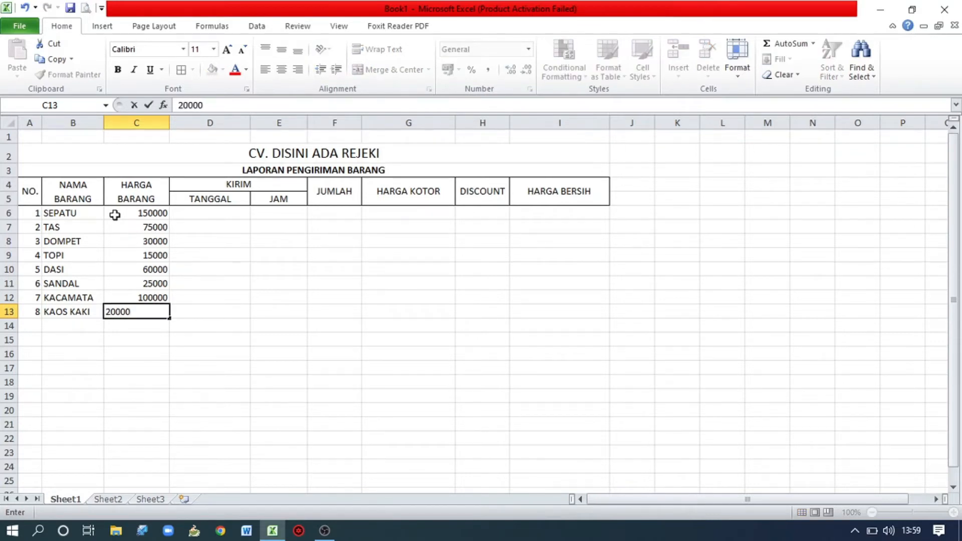
key("Return")
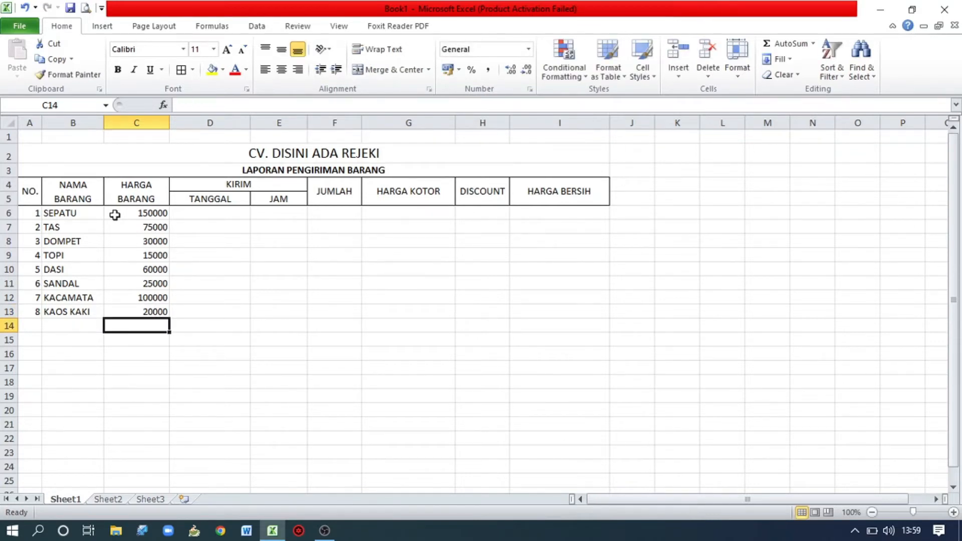
Enter the delivery dates 27 MARET 2022 and 10 APRIL 2022 in D6:D7 under "TANGGAL".
left_click(193, 214)
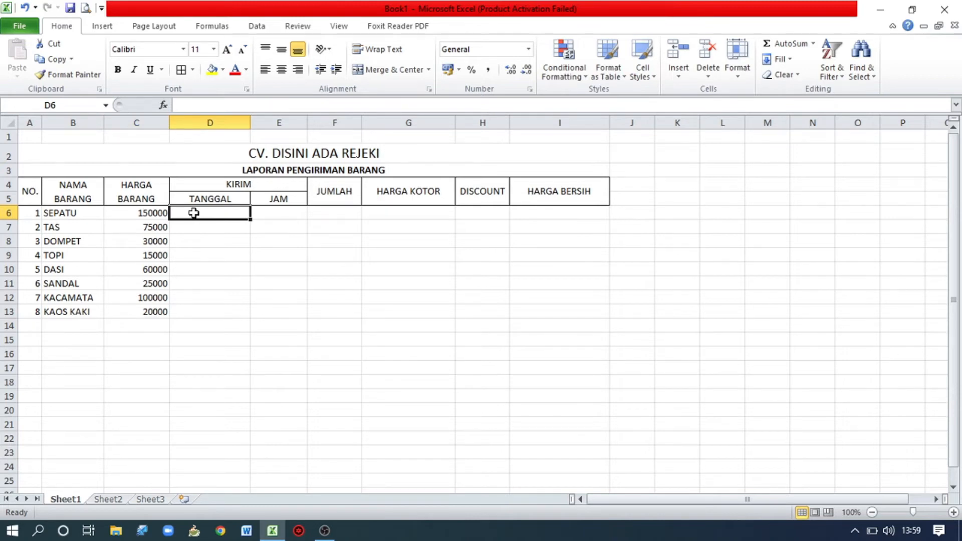
type("27 MAR")
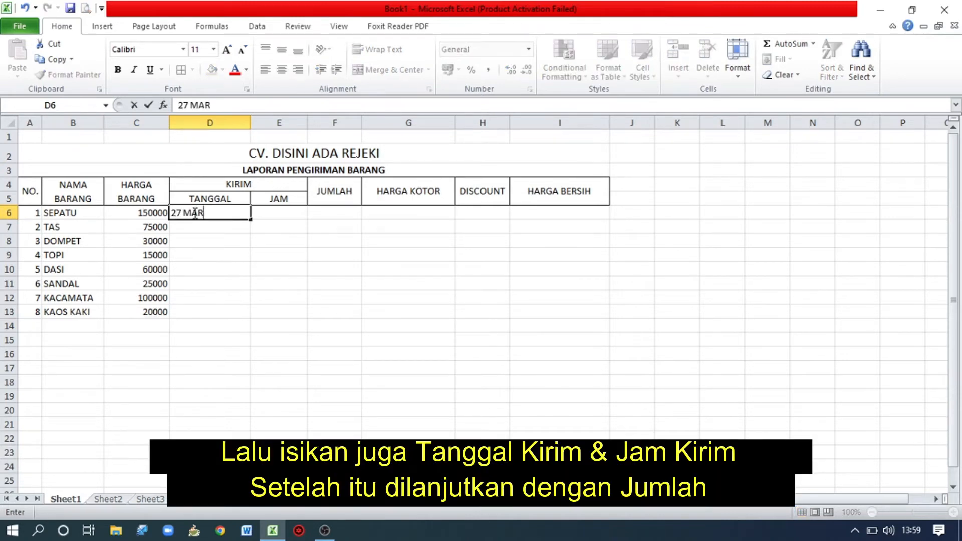
type("ET 2022")
key("Return")
type("10")
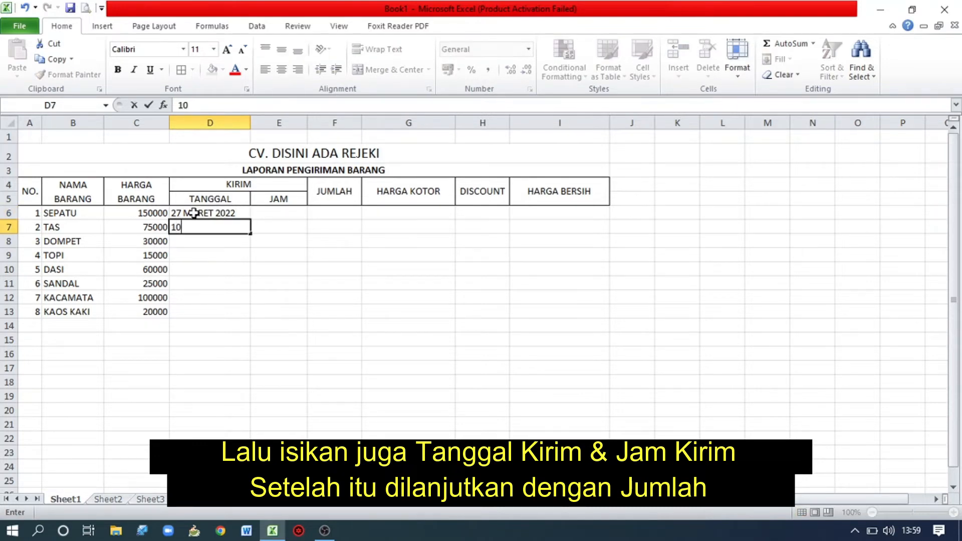
type(" APRIL 2022")
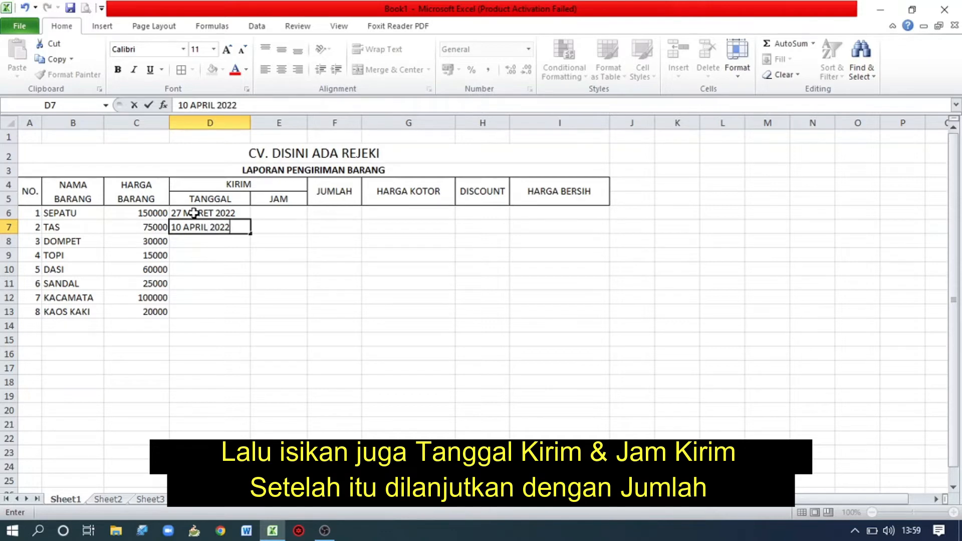
key("Return")
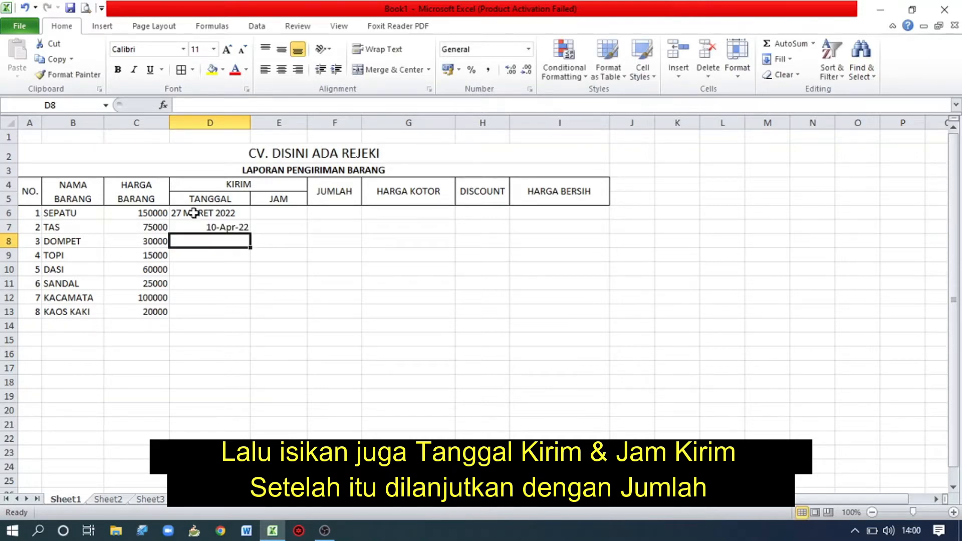
Enter 30 MEI 2022 in D8 as the delivery date for DOMPET.
type("30")
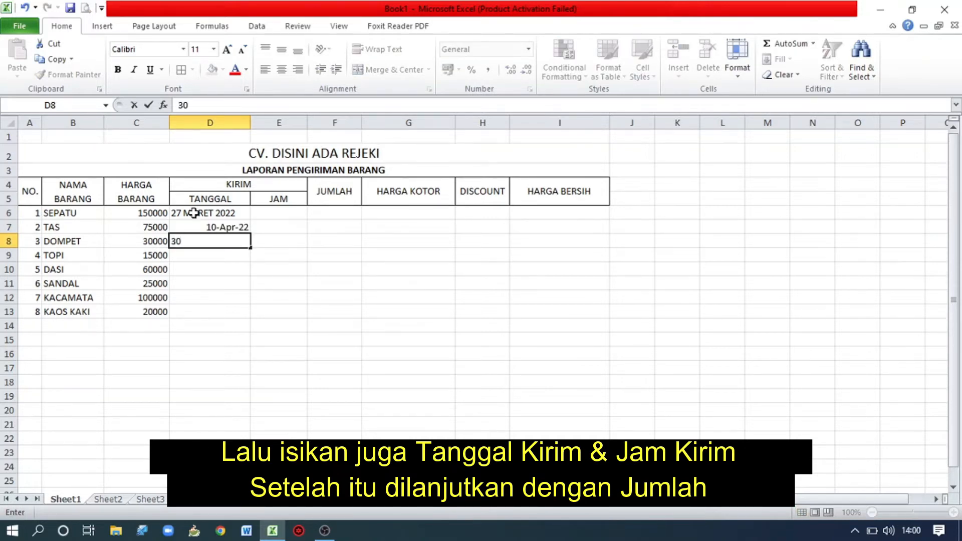
type(" MEI 2022")
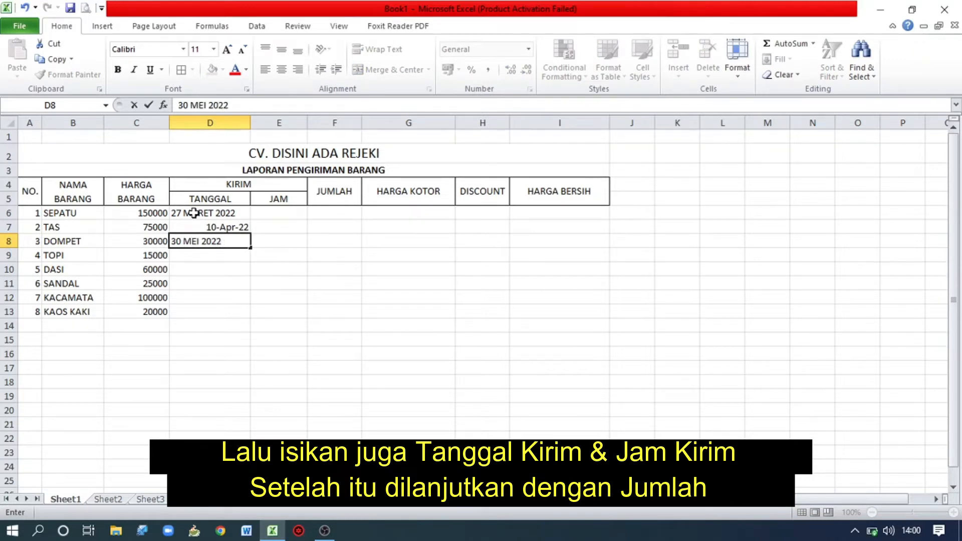
key("Return")
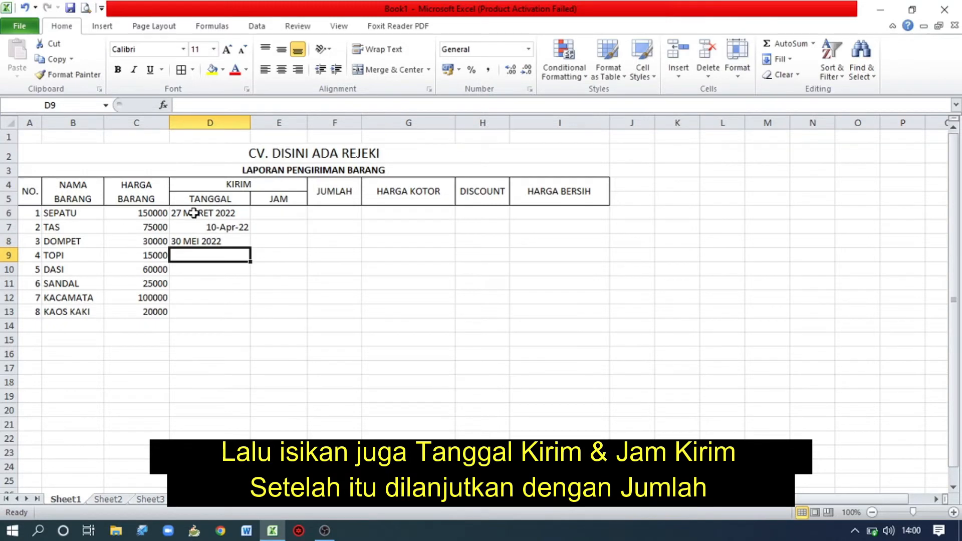
left_click(325, 531)
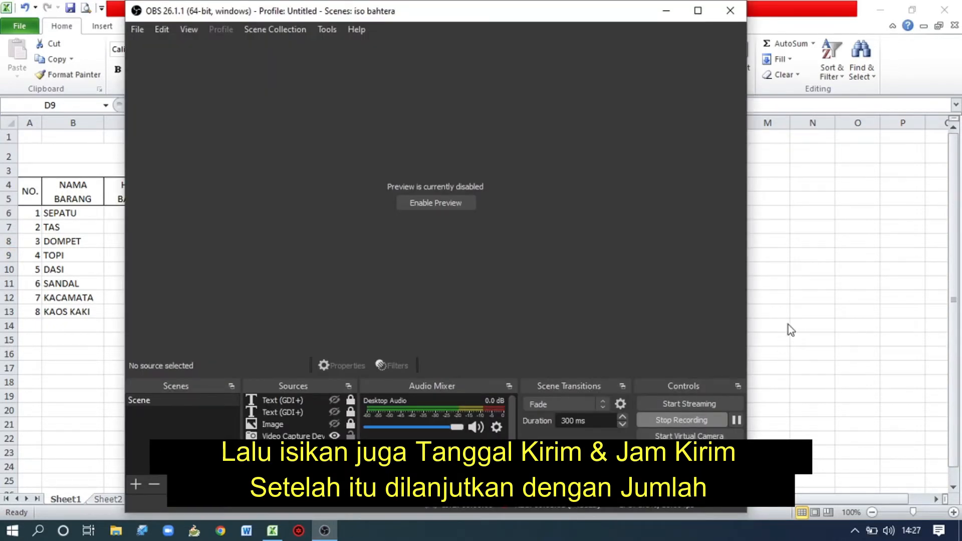
key("alt+Tab")
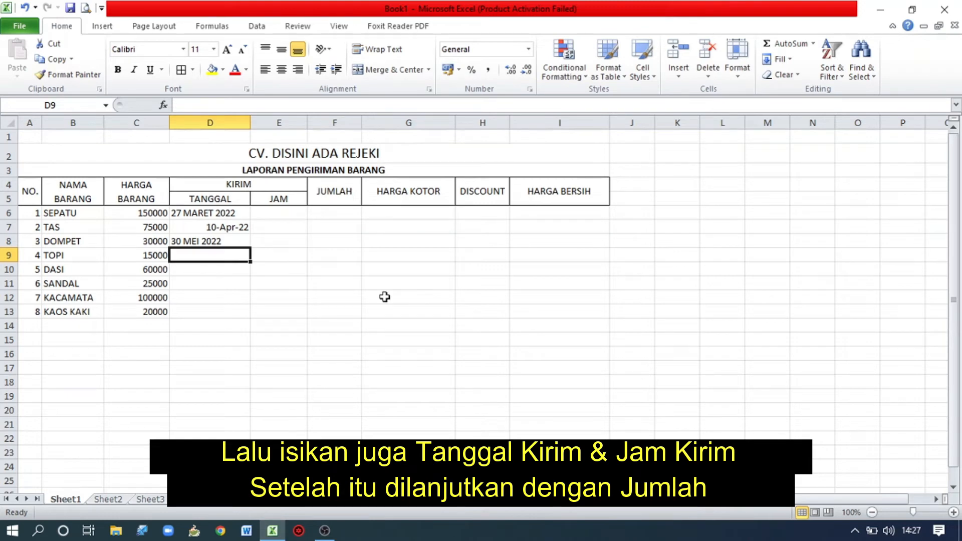
Enter the delivery dates 10 JUNI 2022 and 14 JUNI 2022 in D9:D10 for TOPI and DASI.
type("10 JUNI 2022")
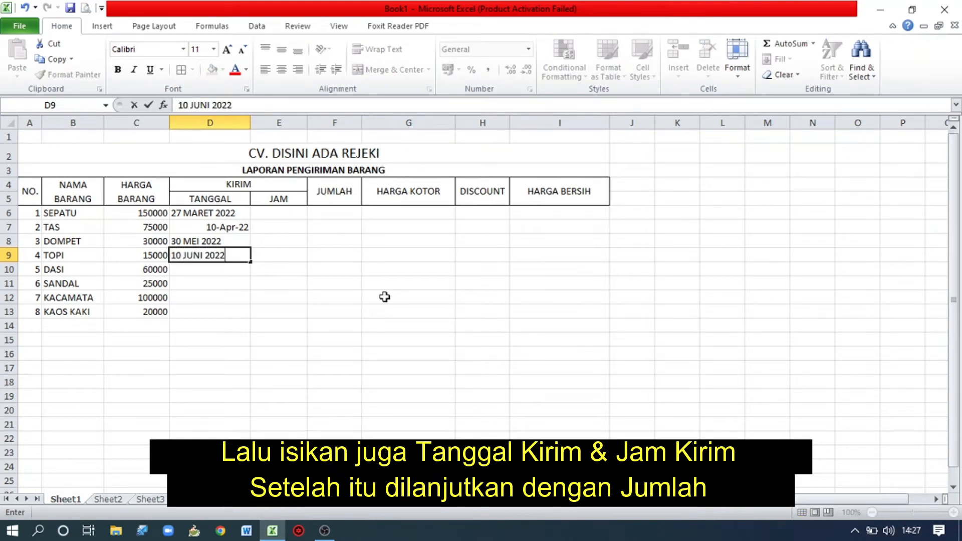
key("Return")
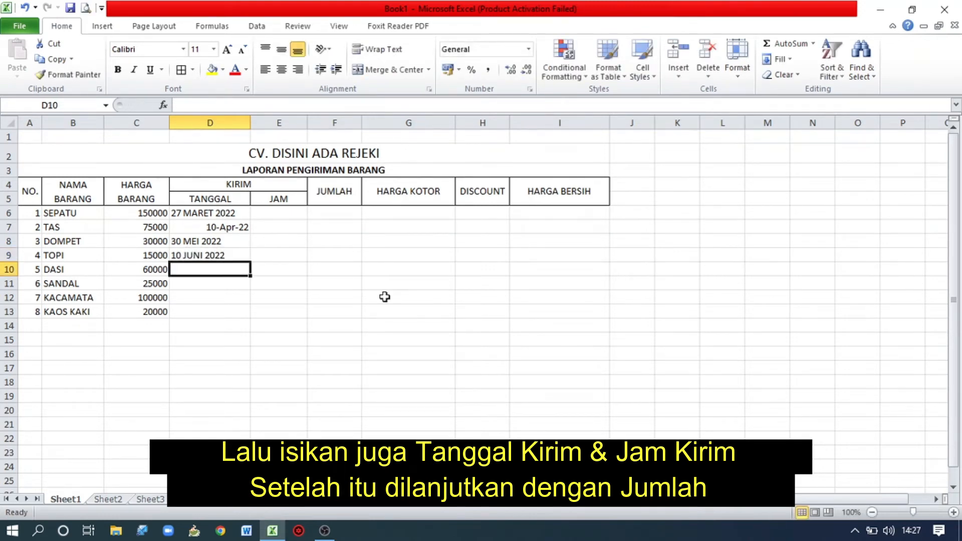
type("14 JUNI ")
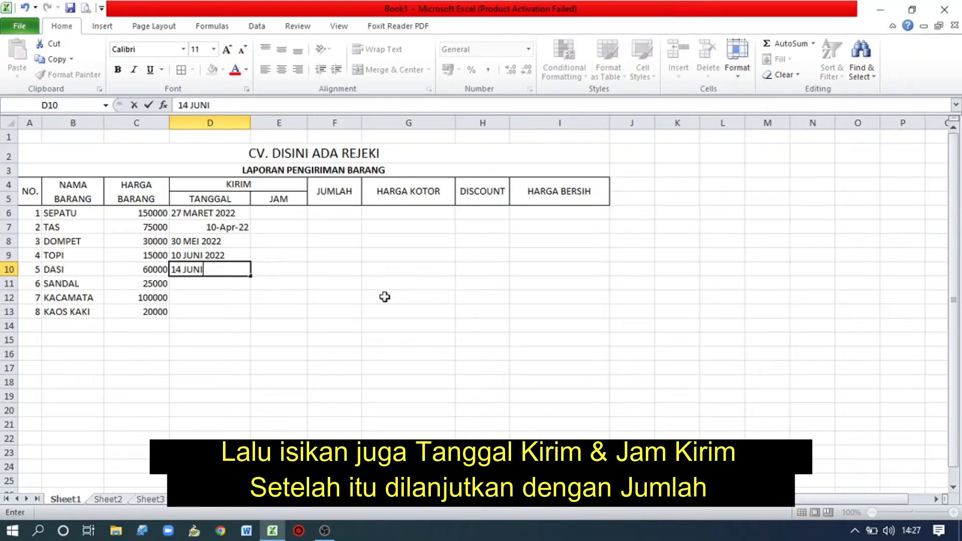
type("2022")
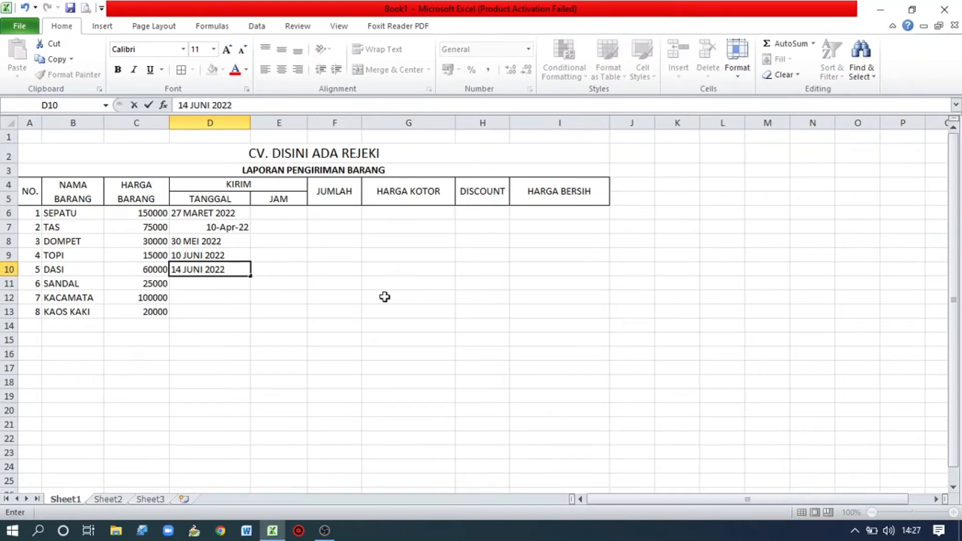
key("Return")
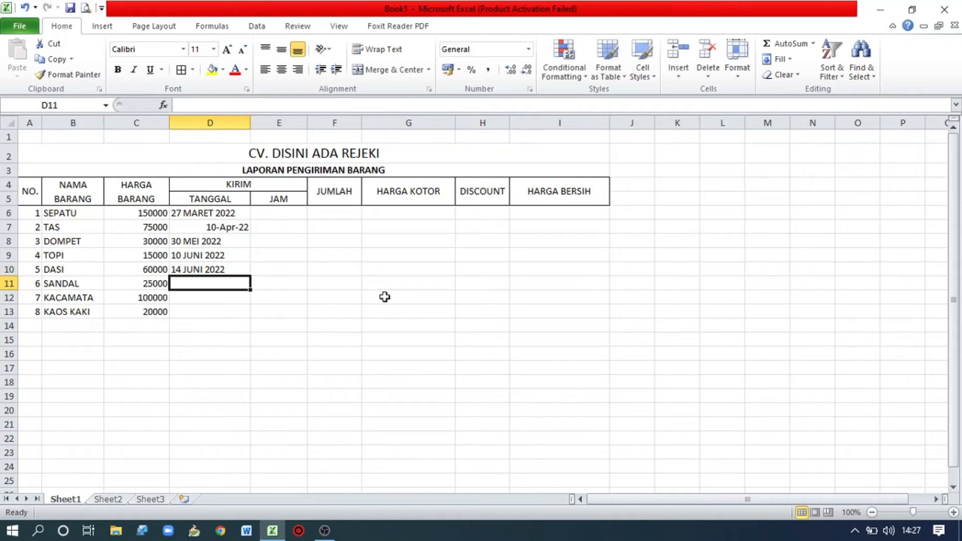
Enter 5 JULI 2022 in D11 as the delivery date for SANDAL.
type("5 JULI ")
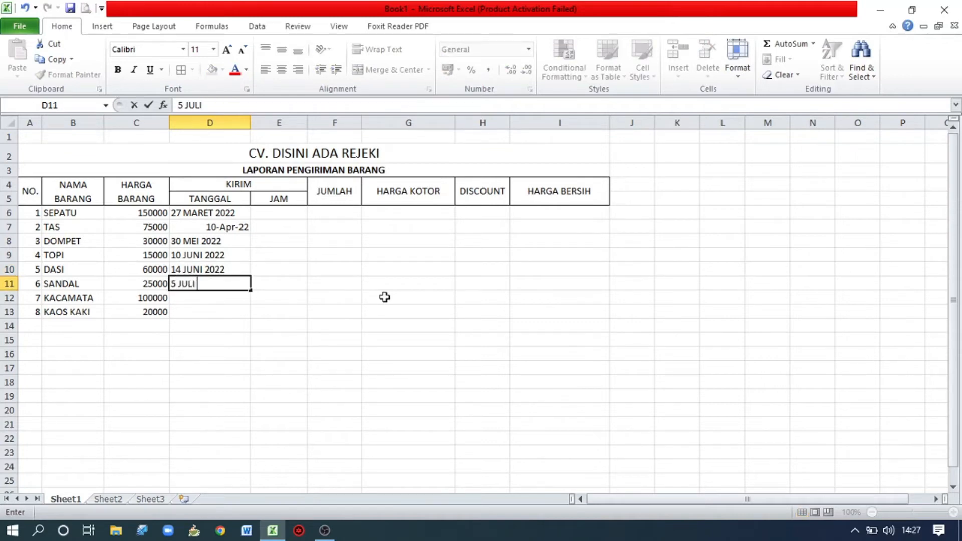
type("2022")
key("Return")
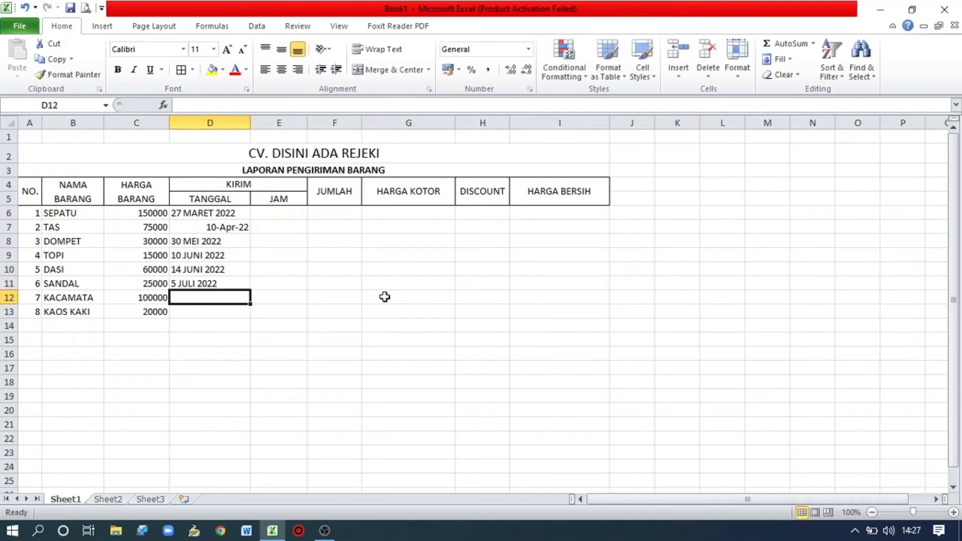
Enter the delivery dates 27 JULI 2022 and 10 AGUSTUS 2022 in D12:D13 for KACAMATA and KAOS KAKI.
type("27 J")
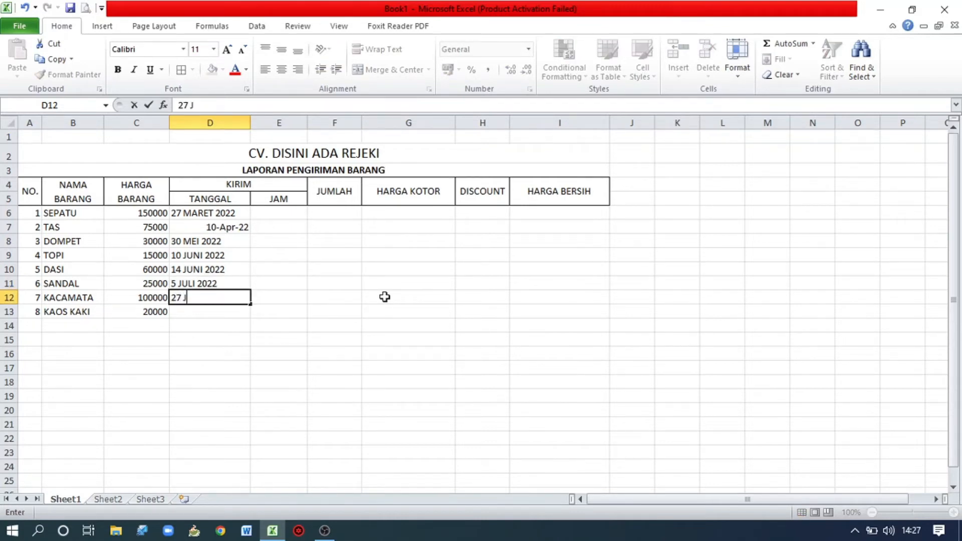
type("ULI 2022")
key("Return")
type("10 ")
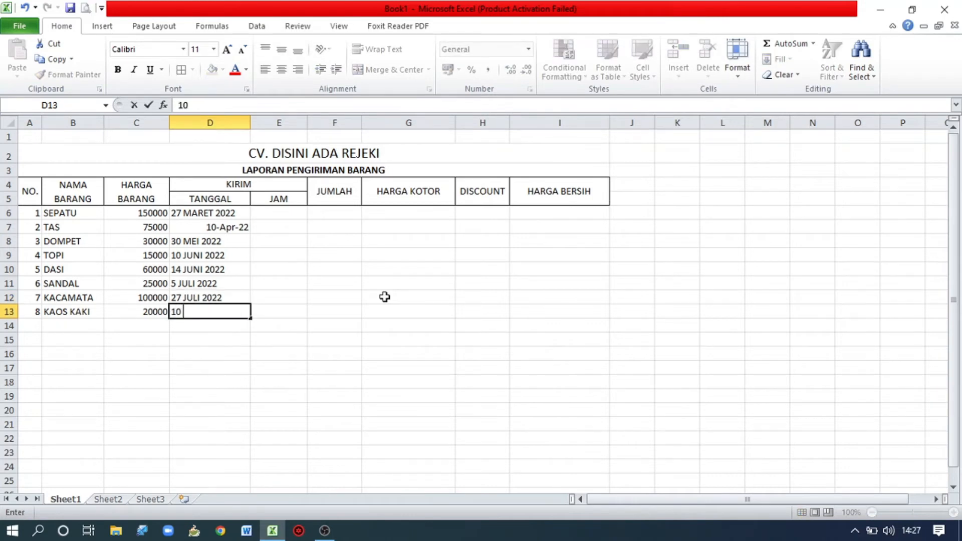
type("AGUSTUS")
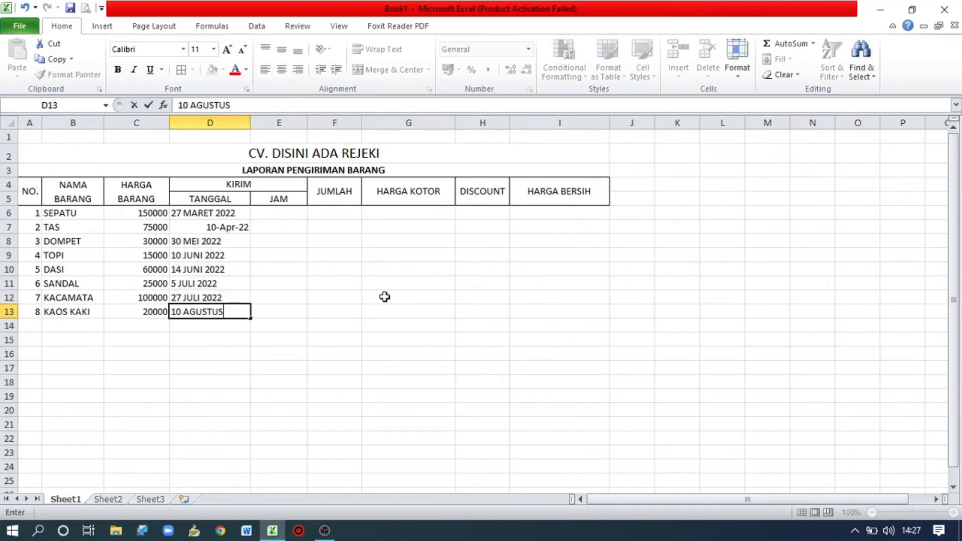
type(" 2022")
key("Tab")
Apply the Time number format to cells E6:E13 under "JAM".
key("Up")
key("Up")
key("Up")
key("Up")
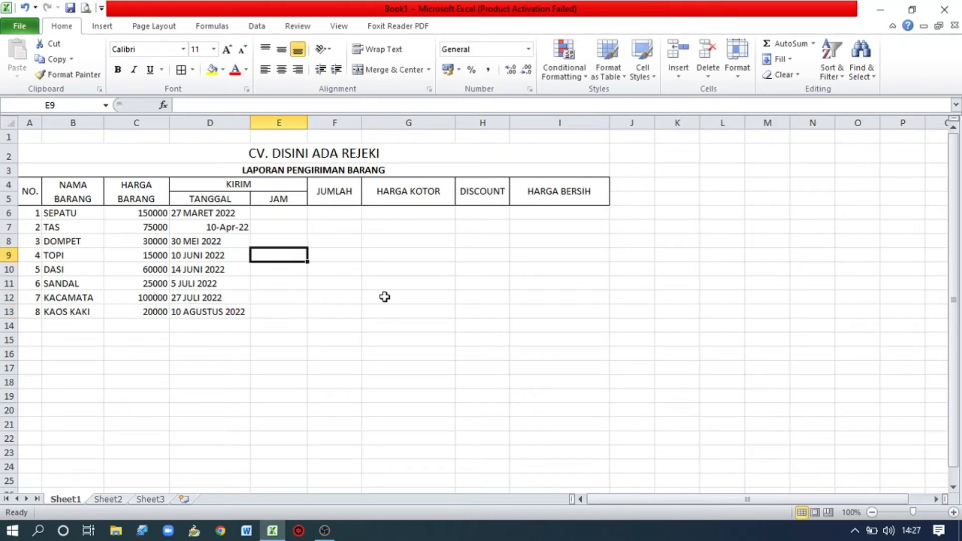
key("Up")
key("Up")
key("Up")
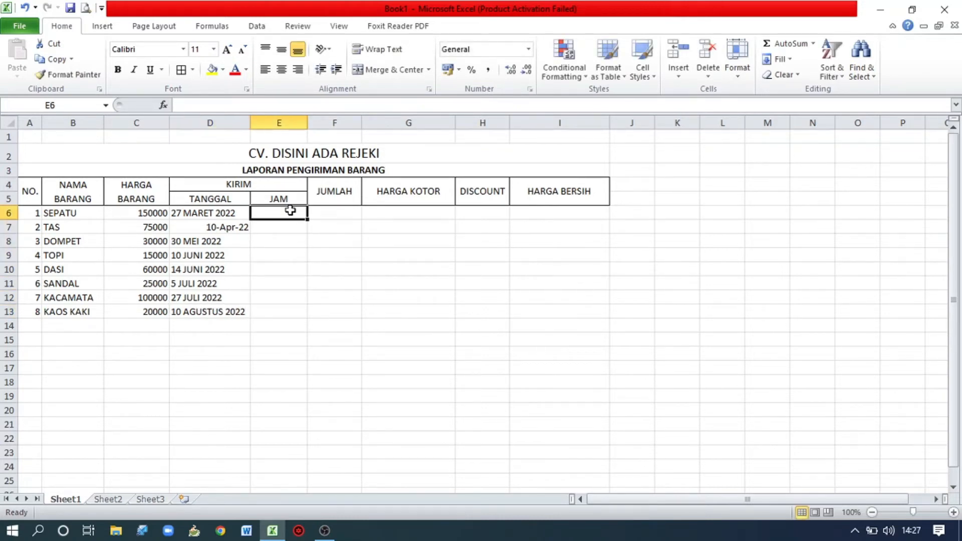
left_click_drag(289, 212, 275, 306)
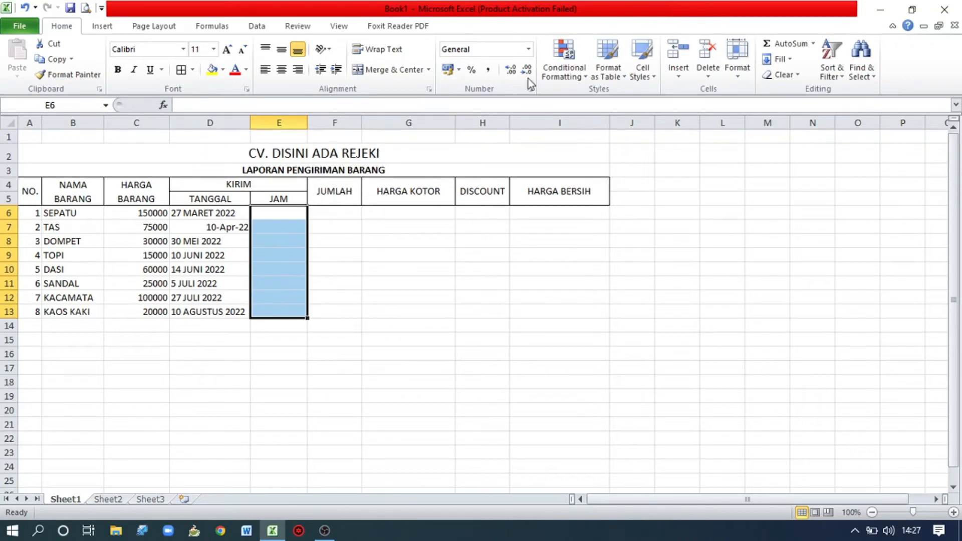
left_click(530, 50)
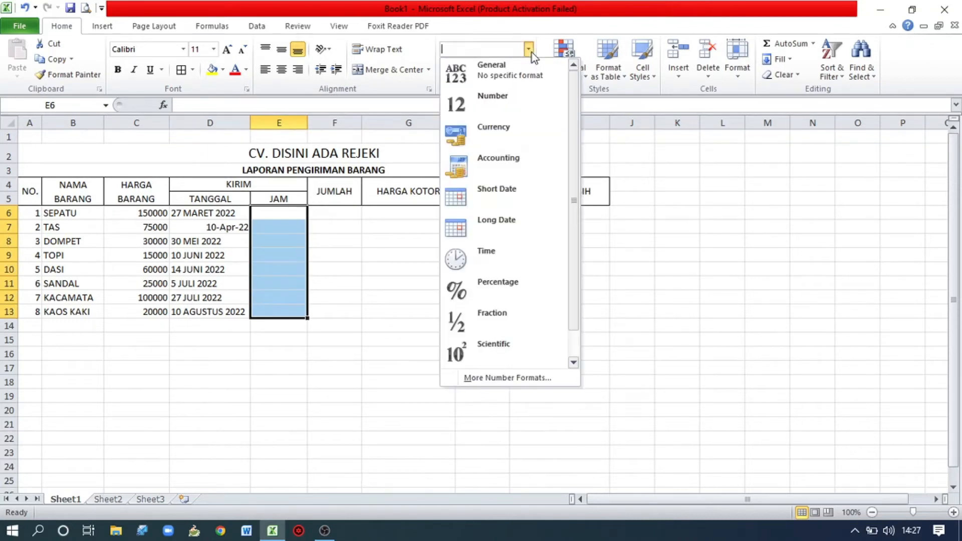
left_click(521, 254)
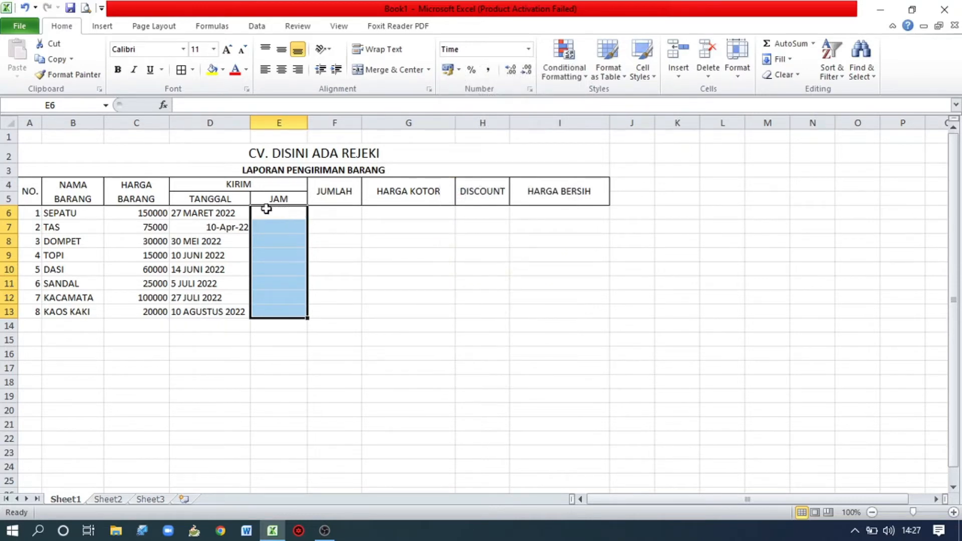
Apply the Long Date number format to the delivery dates in D6:D13.
left_click_drag(239, 210, 229, 309)
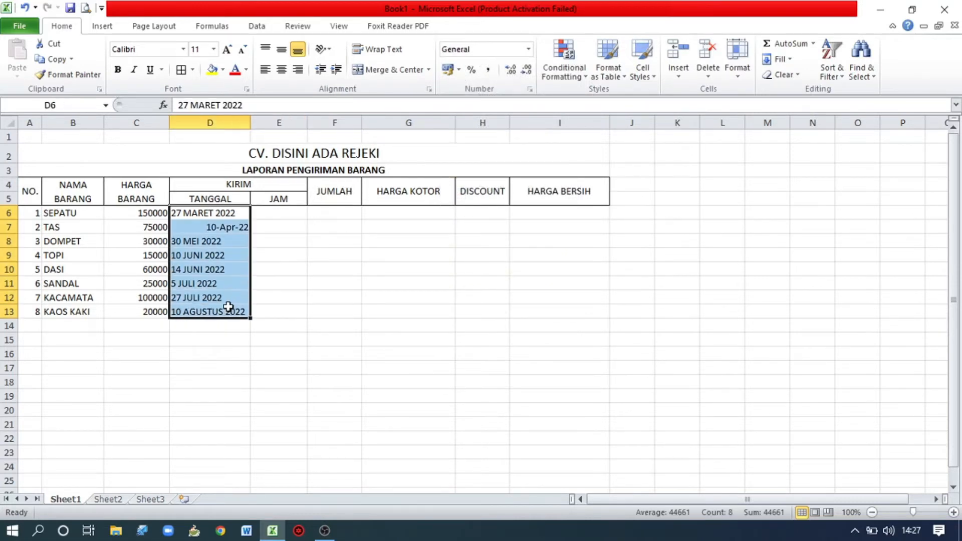
left_click(529, 49)
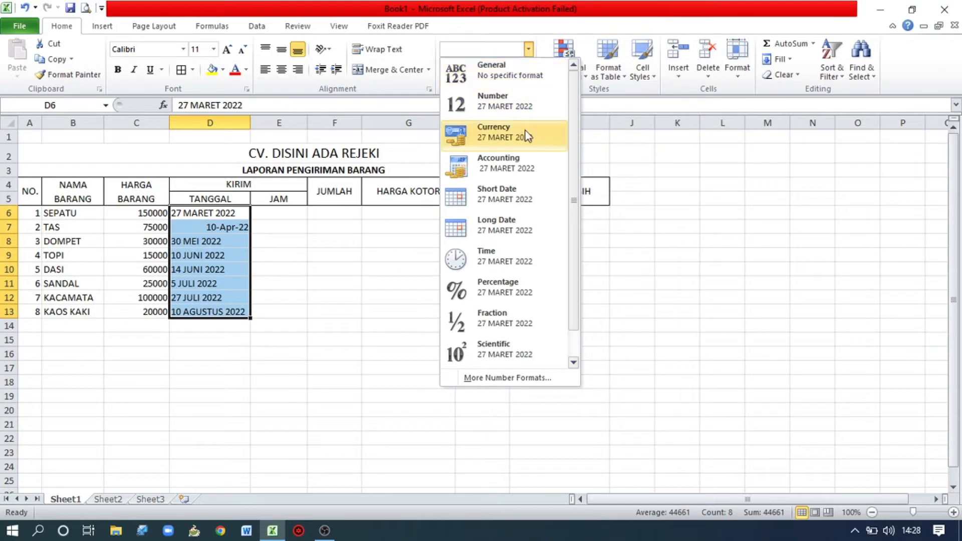
left_click(528, 216)
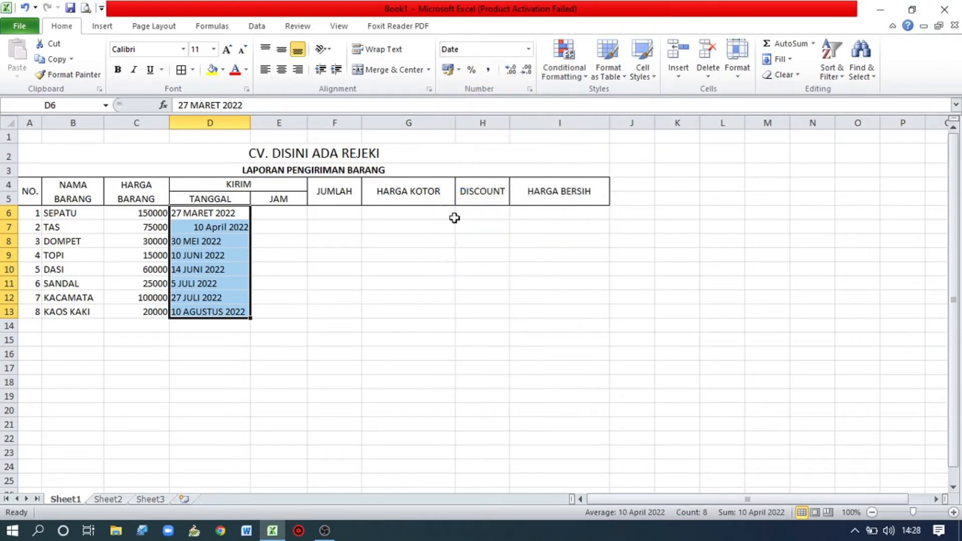
left_click(210, 223)
left_click(214, 214)
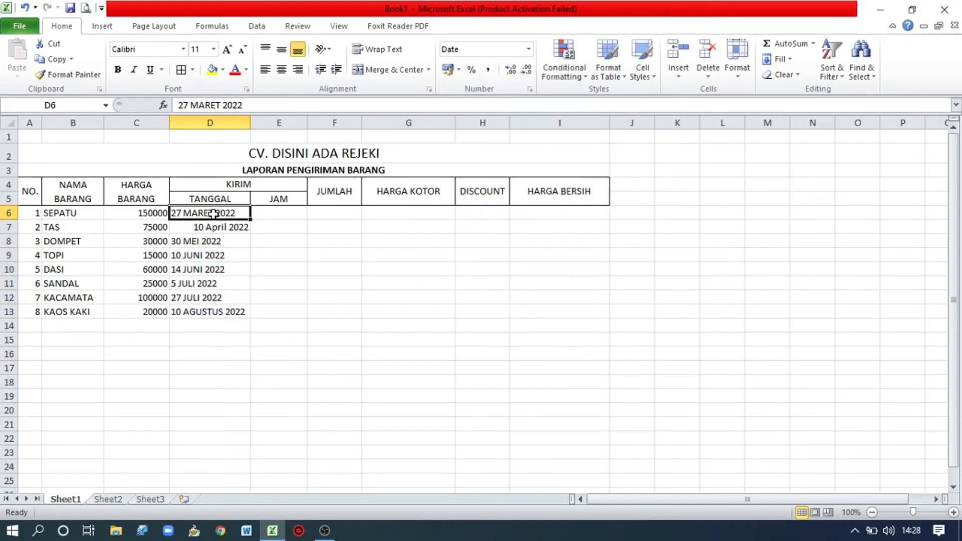
left_click(212, 228)
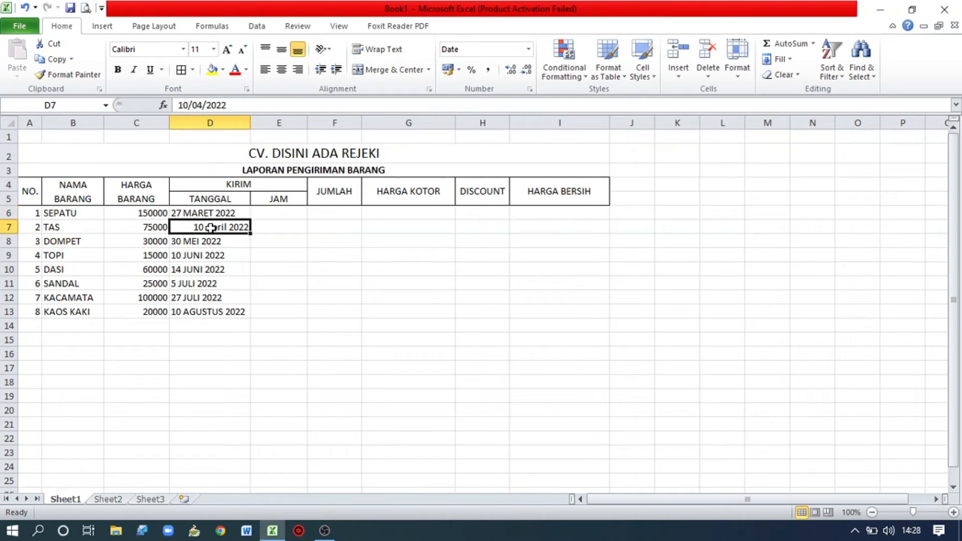
Re-enter 10 APRIL 2022 in D7 as the delivery date for TAS.
left_click(210, 215)
left_click(208, 227)
type("10 APRI")
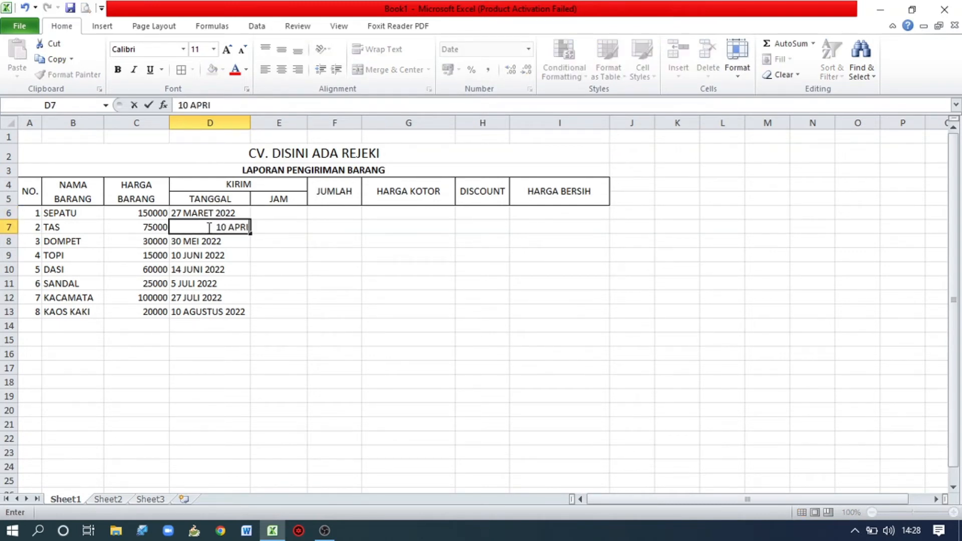
type("L 2022")
key("Return")
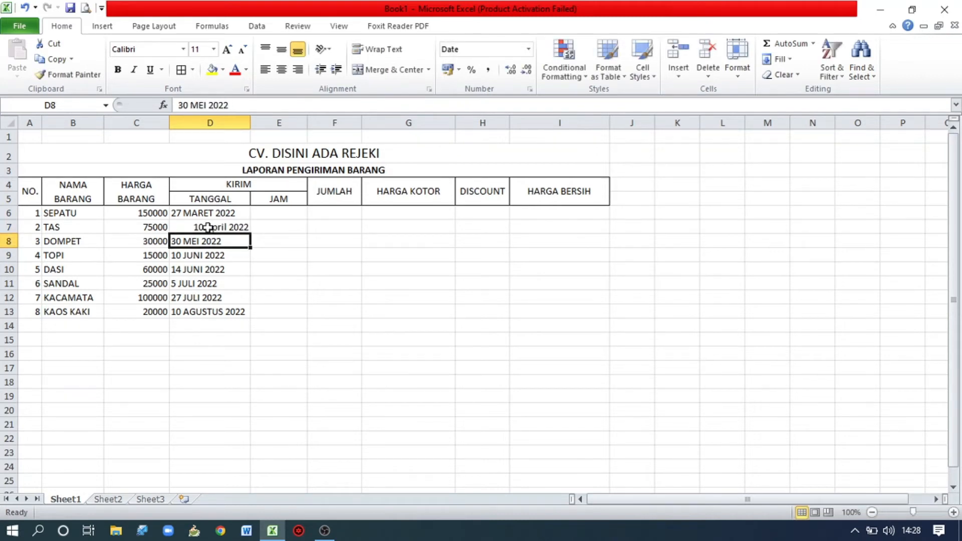
left_click(208, 227)
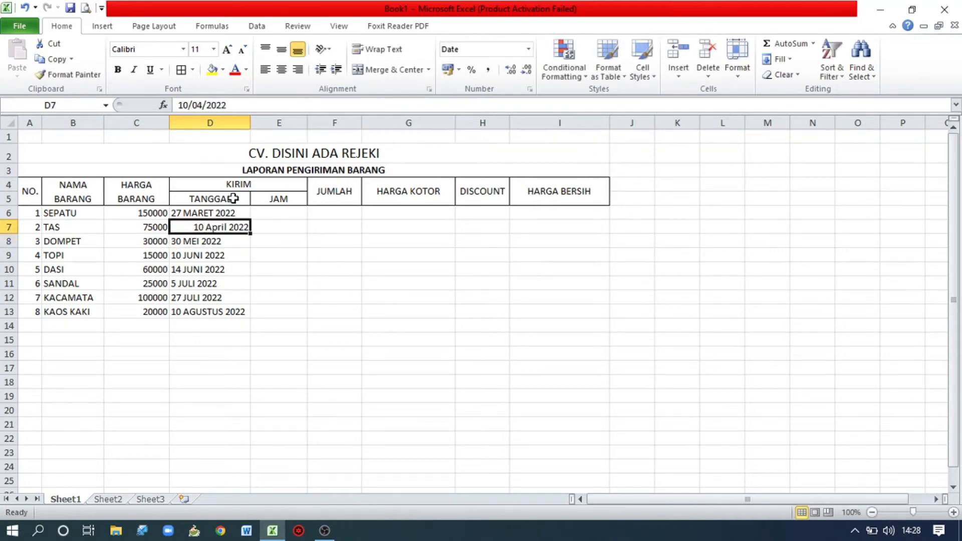
Fill the date in D6 down to D7, giving TAS the delivery date 28 MARET 2022.
left_click(199, 213)
left_click(196, 231)
left_click(229, 214)
left_click(217, 243)
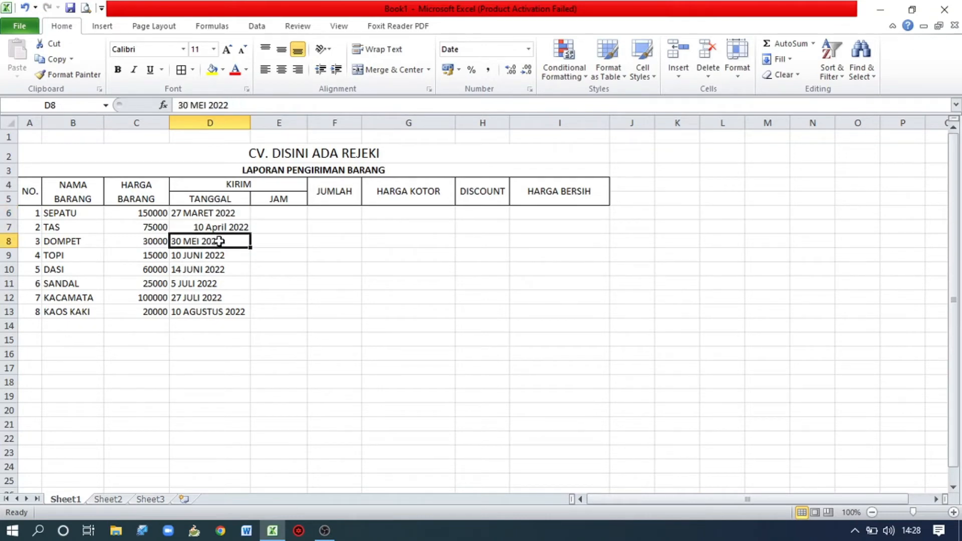
left_click(246, 230)
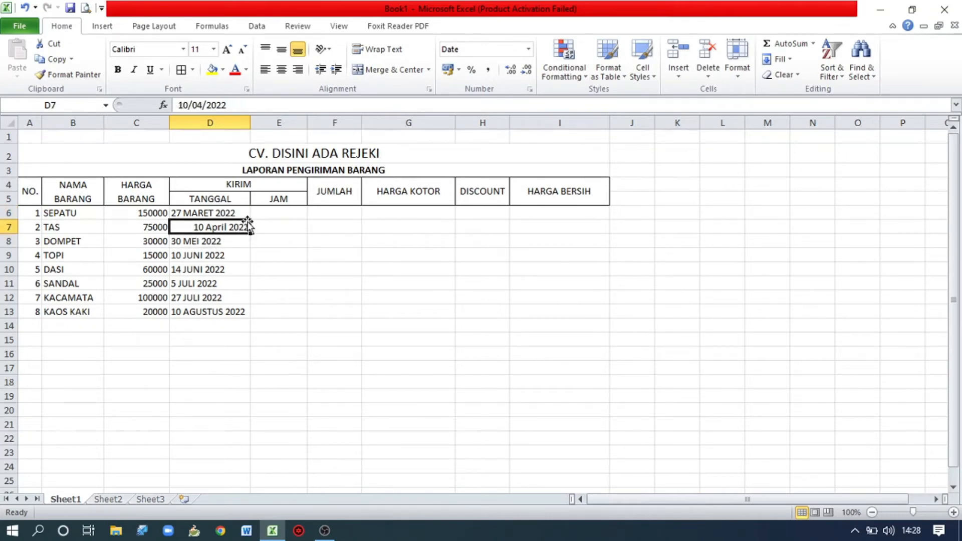
left_click(246, 214)
left_click_drag(249, 220, 249, 233)
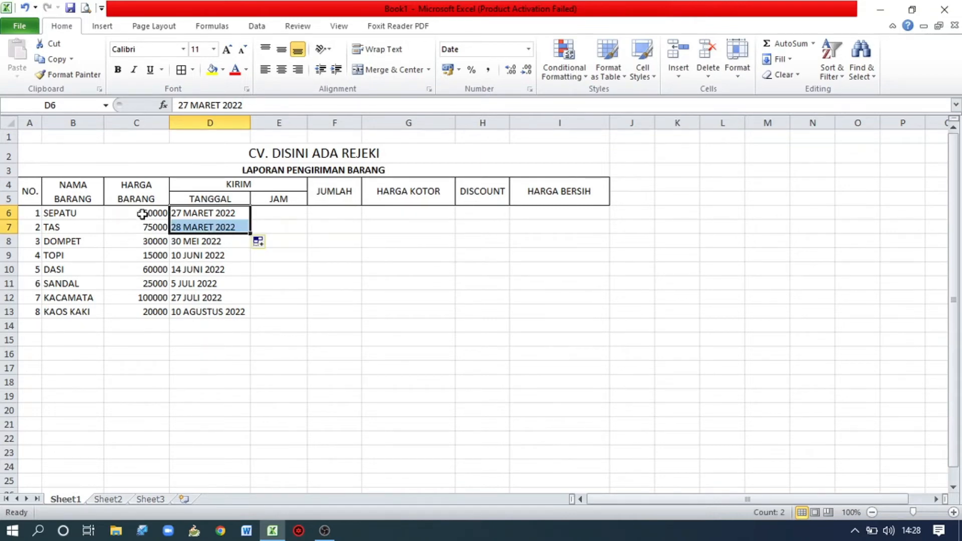
Format the prices in C6:C13 as Accounting and add all borders to the item rows A6:I13.
left_click_drag(142, 214, 140, 308)
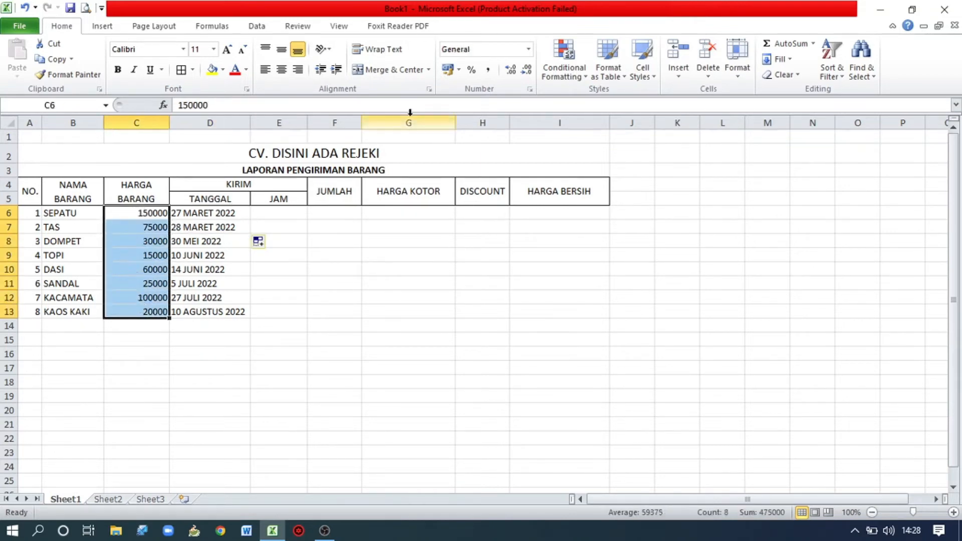
left_click(529, 49)
left_click(511, 159)
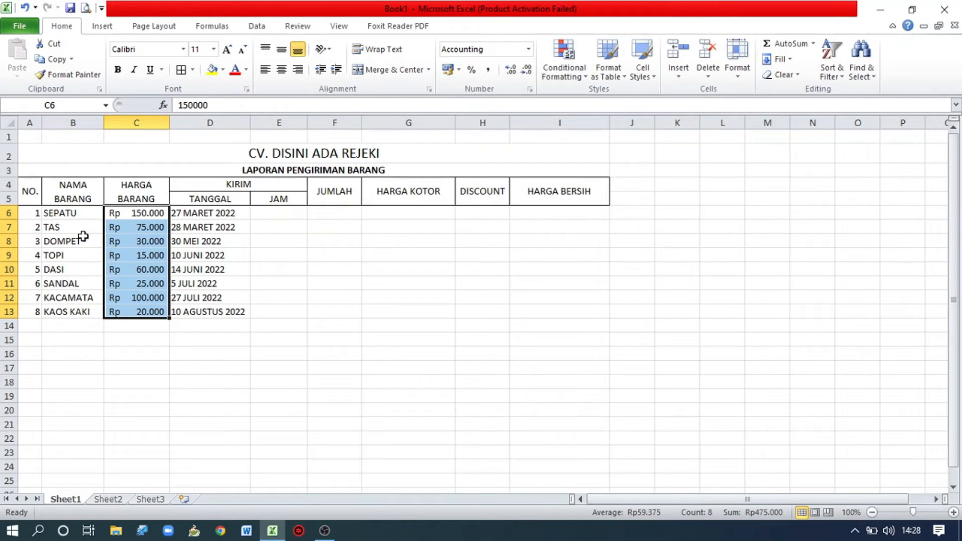
left_click_drag(43, 215, 597, 309)
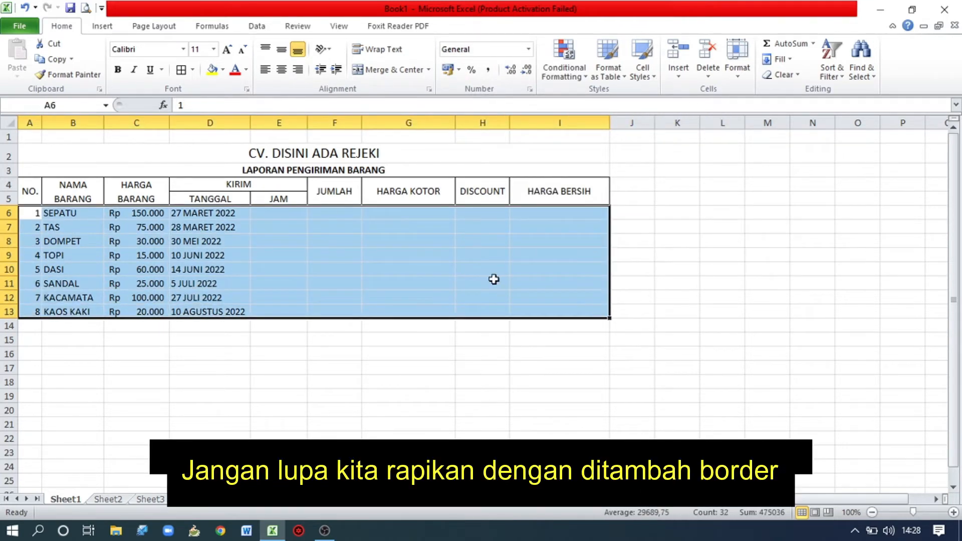
left_click(181, 69)
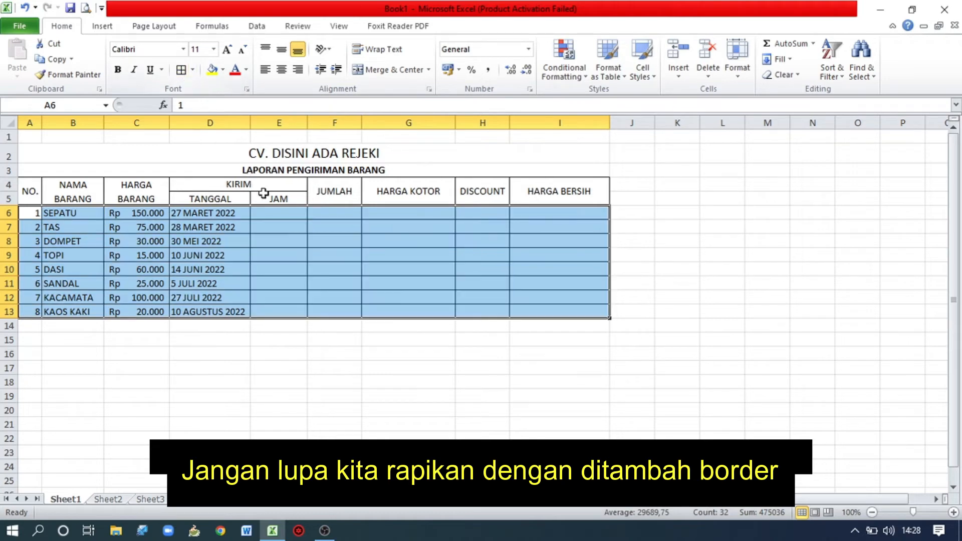
Enter the delivery times 10:20 and 13:00 in E6:E7 for SEPATU and TAS.
left_click(275, 211)
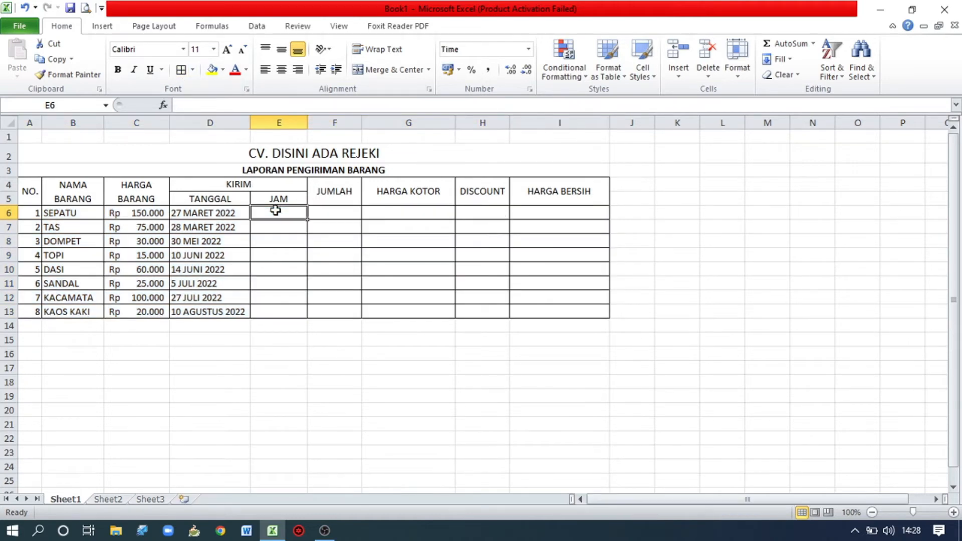
type("10")
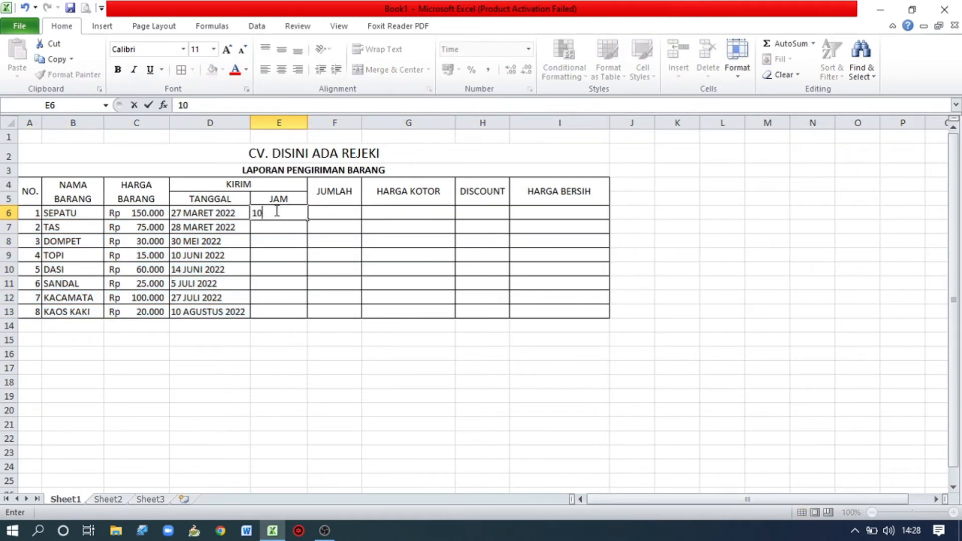
type(":20")
key("Return")
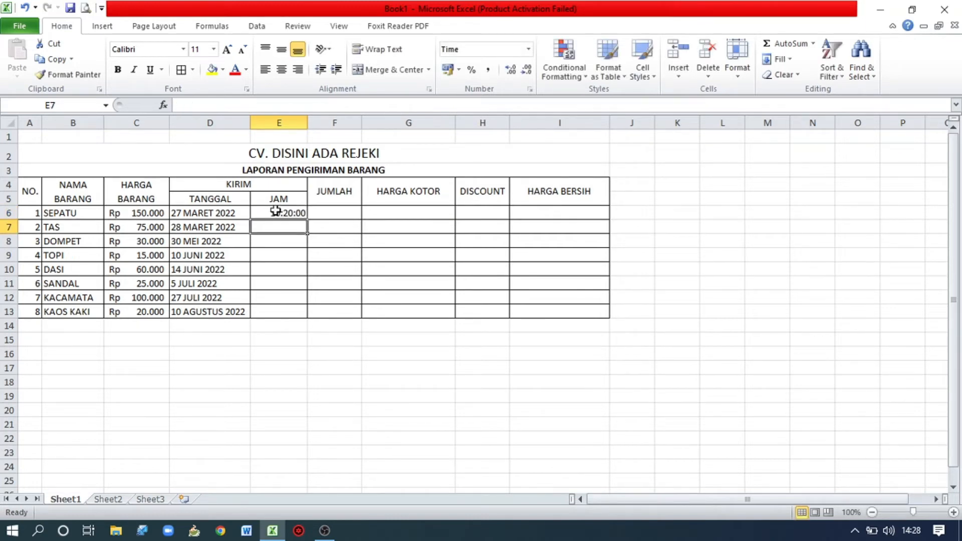
type("13")
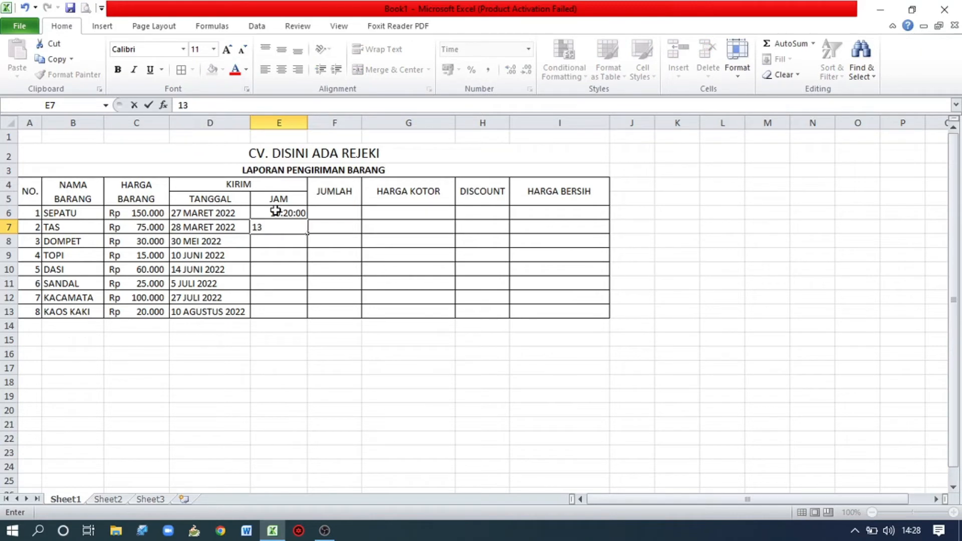
type(":00")
key("Return")
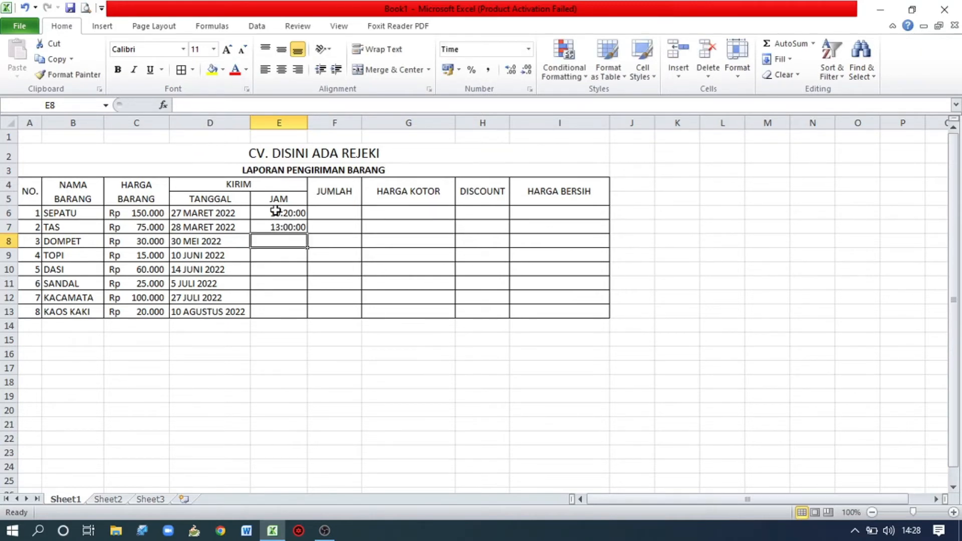
Enter the delivery times 15:45 and 8:17 in E8:E9 for DOMPET and TOPI.
type("15")
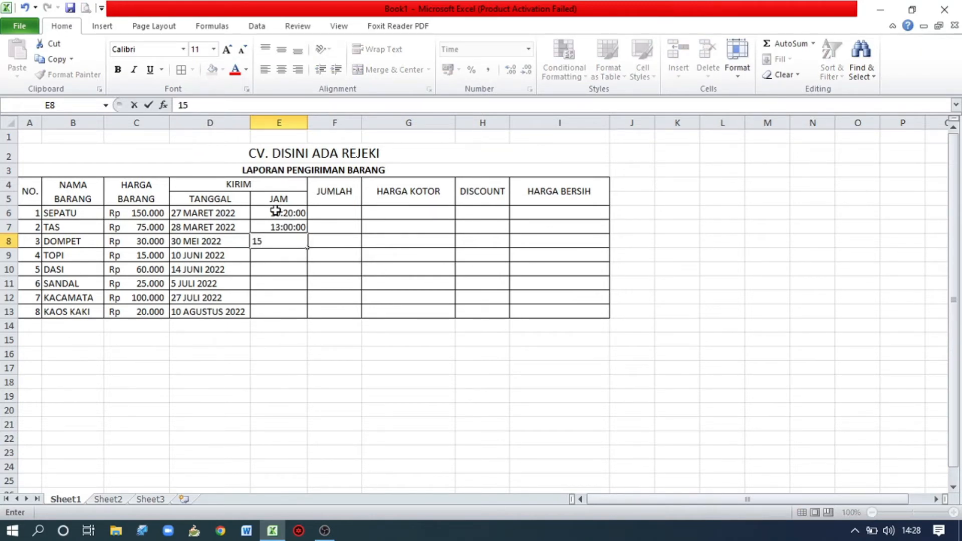
type(":45")
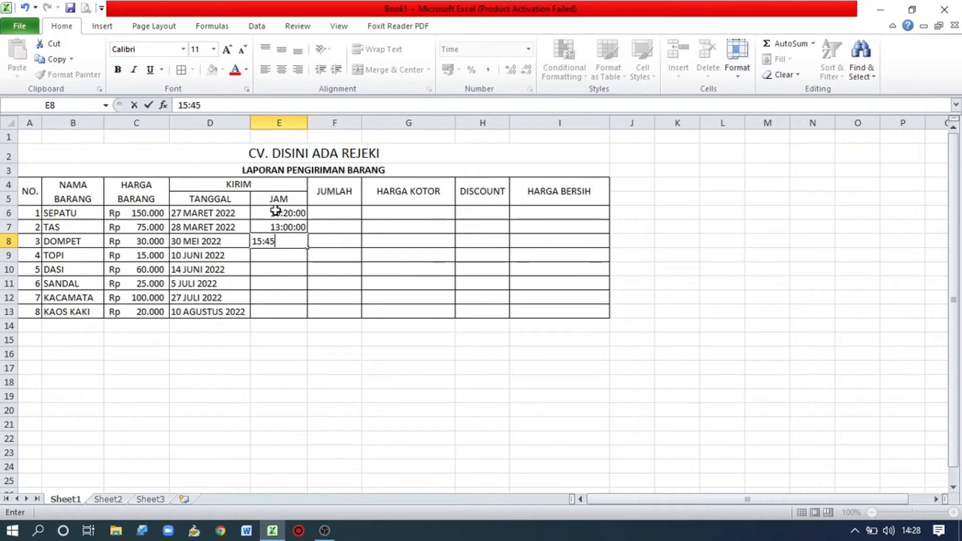
key("Return")
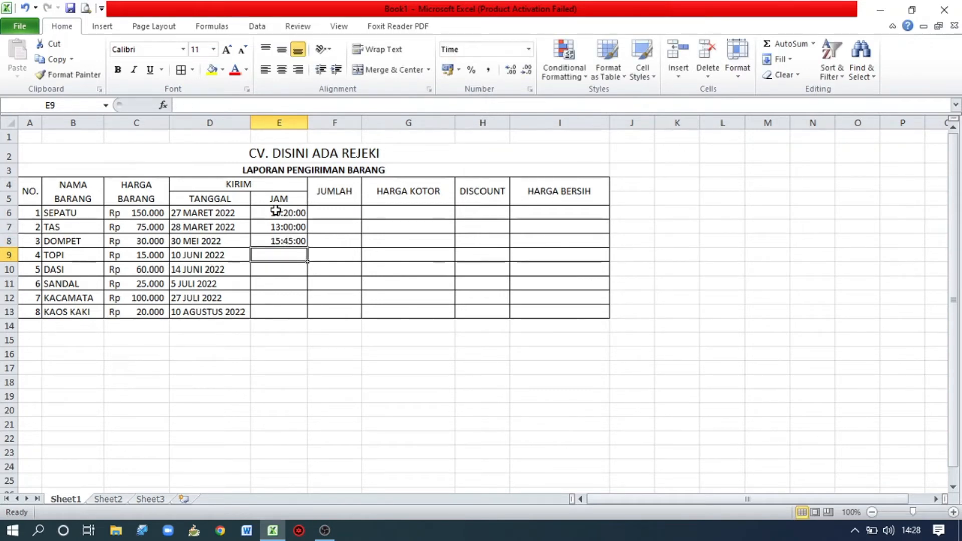
type("8:17")
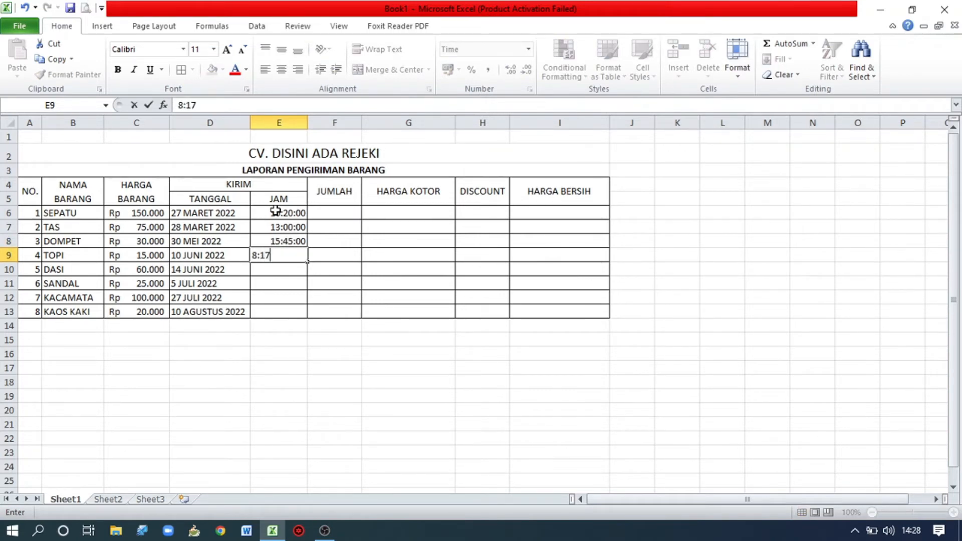
key("Return")
Enter the delivery times 21:00 and 23:00 in E10:E11 for DASI and SANDAL.
type("21:00")
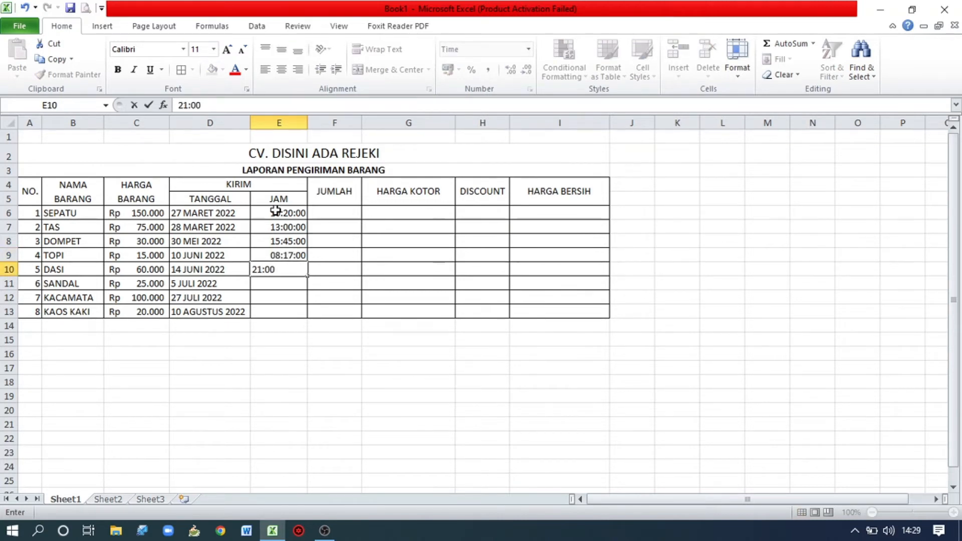
key("Return")
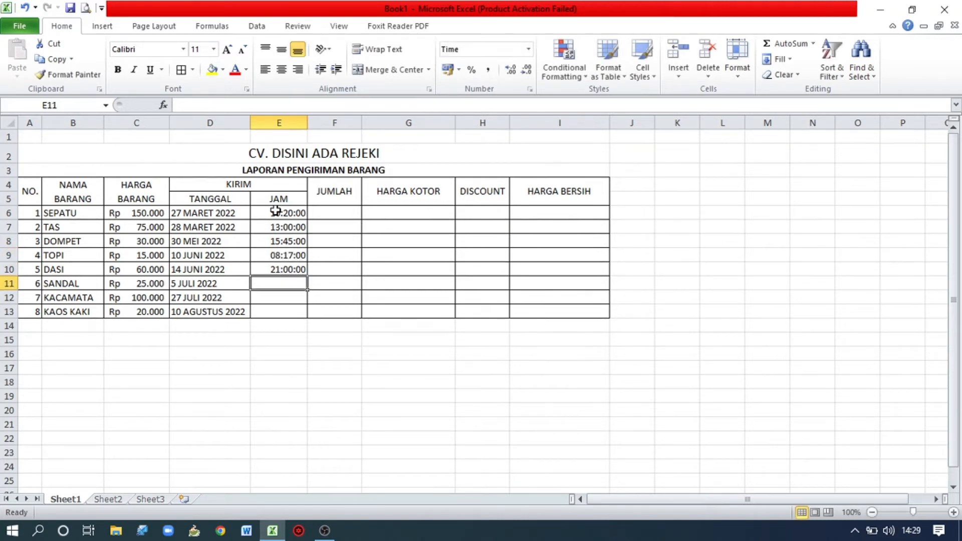
type("23")
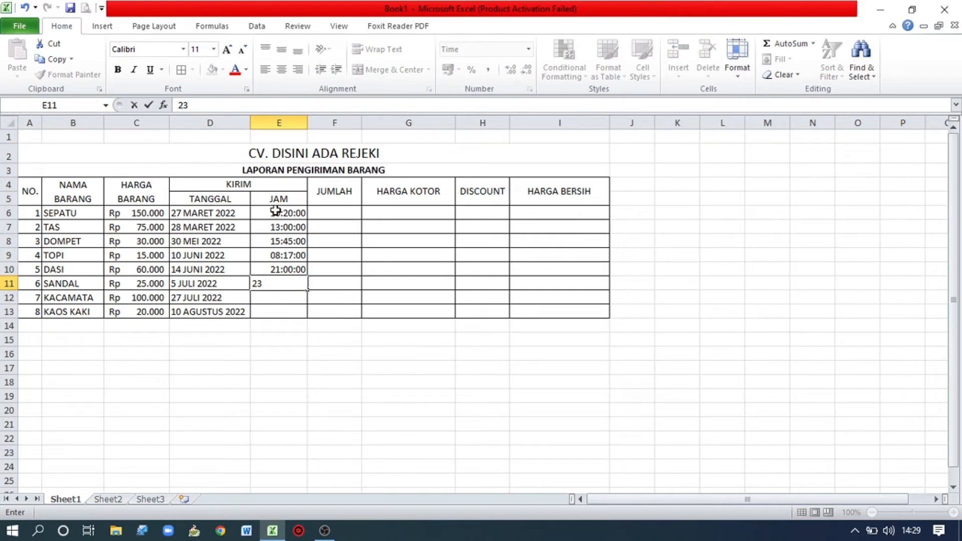
type(":00")
key("Return")
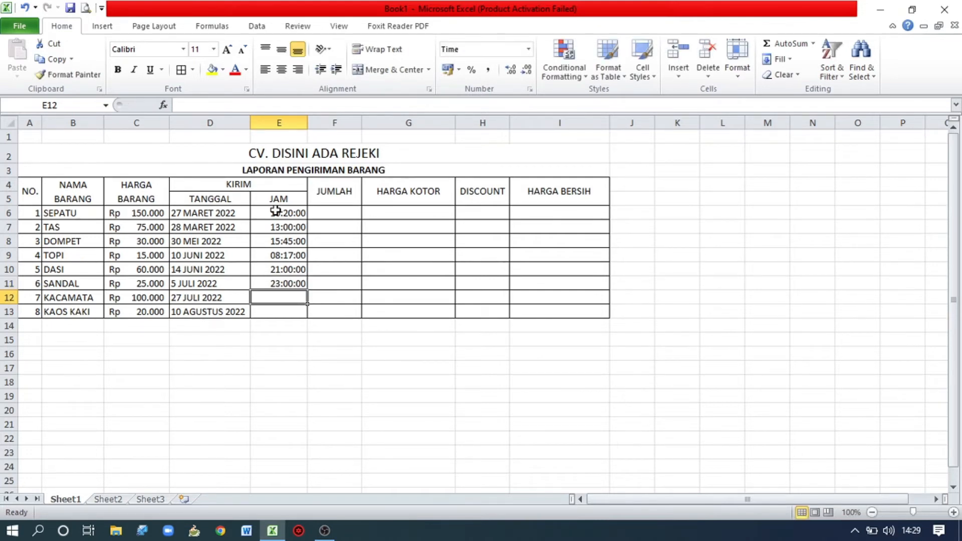
Enter the delivery times 13:15 and 14:05 in E12:E13 for KACAMATA and KAOS KAKI.
type("13:15")
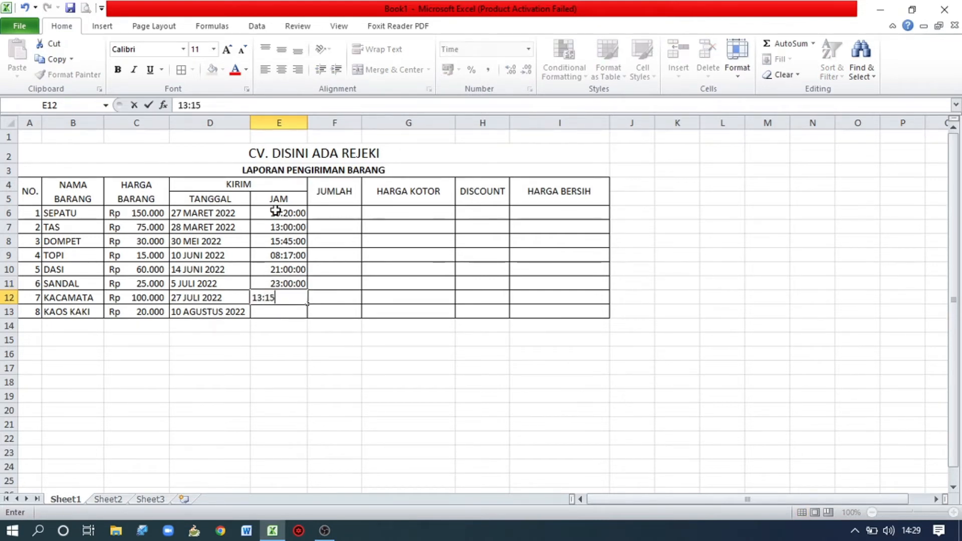
key("Return")
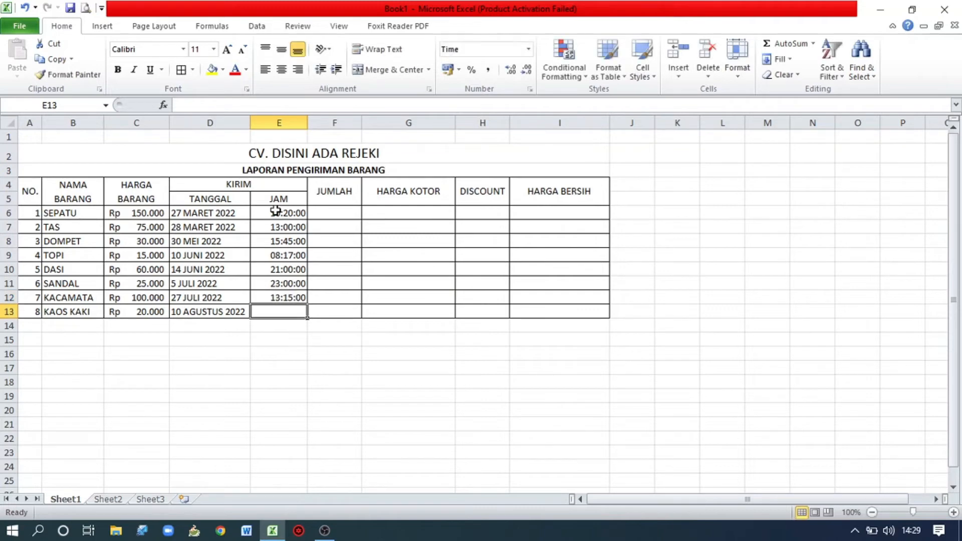
type("14:05")
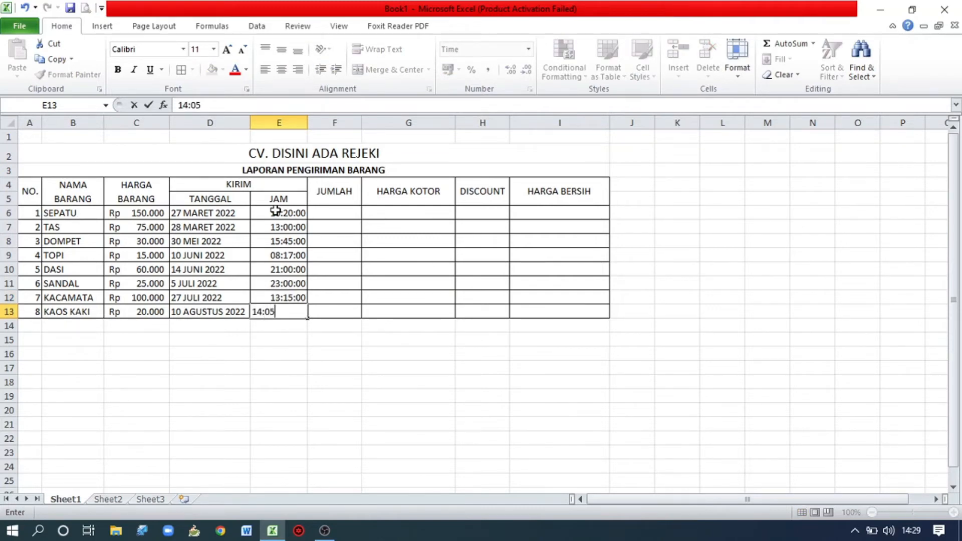
key("Tab")
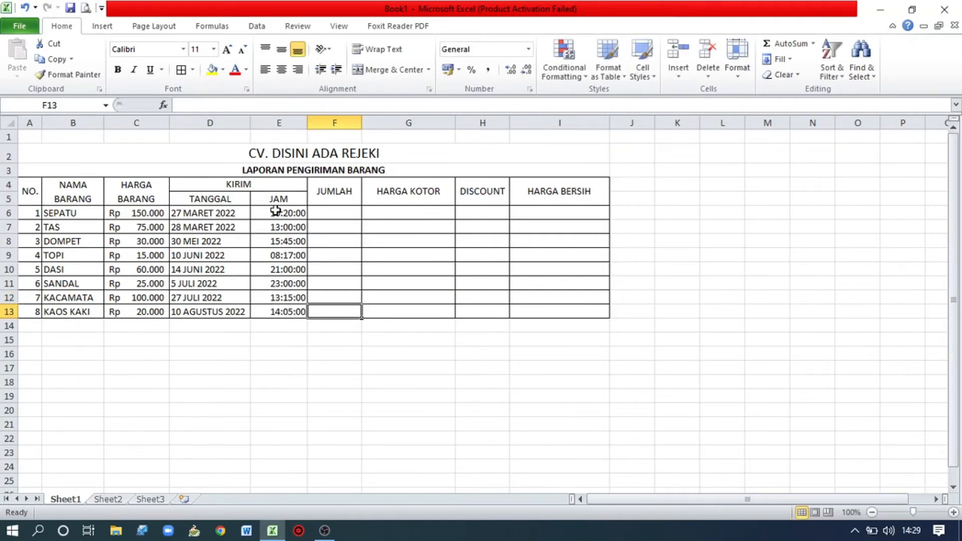
Enter the quantities 75 and 20 under JUMLAH in F6:F7 for SEPATU and TAS.
left_click(325, 213)
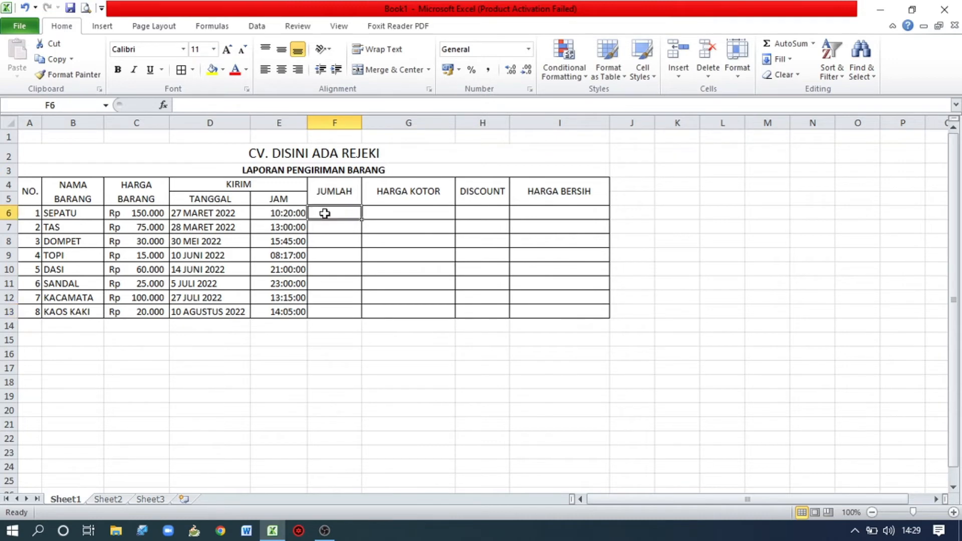
type("75")
key("Return")
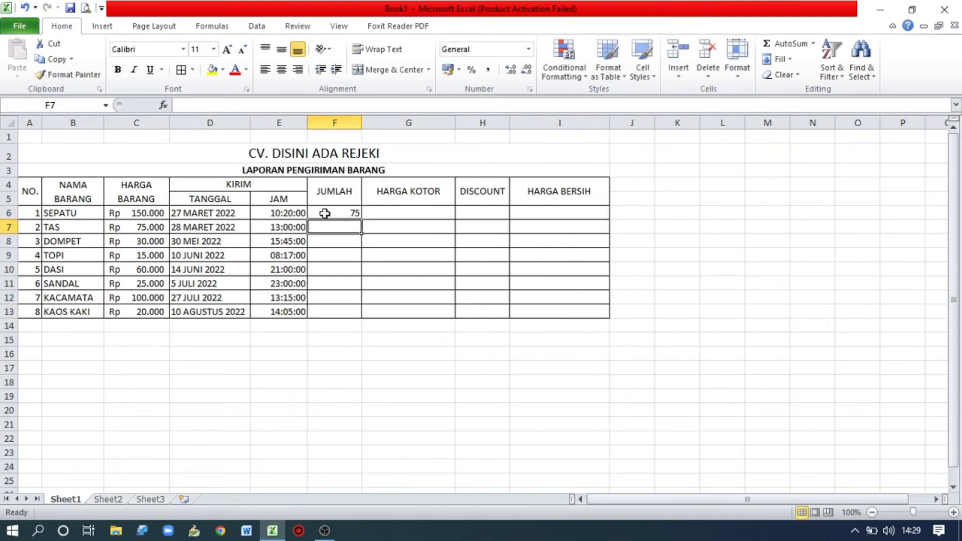
type("20")
key("Return")
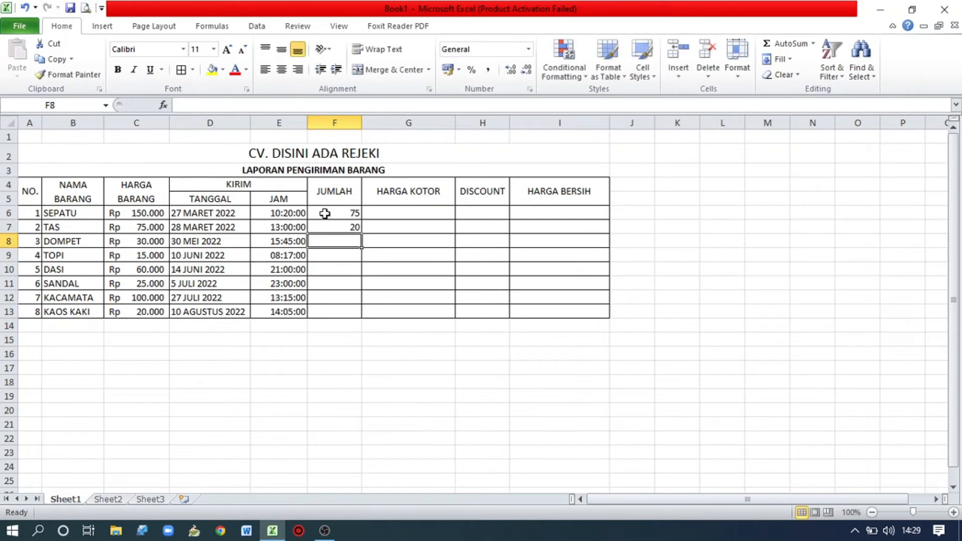
Enter the quantities 60, 50 and 45 under JUMLAH in F8:F10 for DOMPET, TOPI and DASI.
type("60")
key("Return")
type("50")
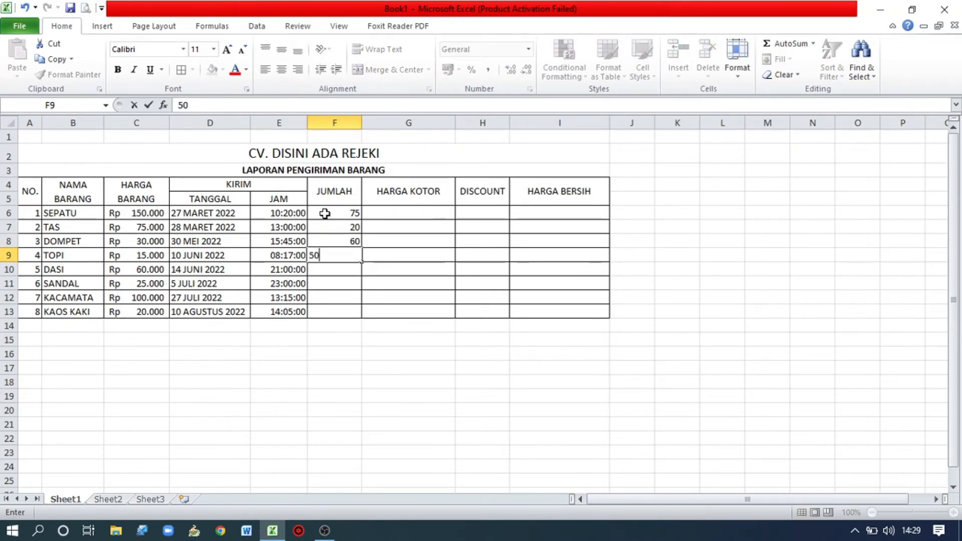
key("Return")
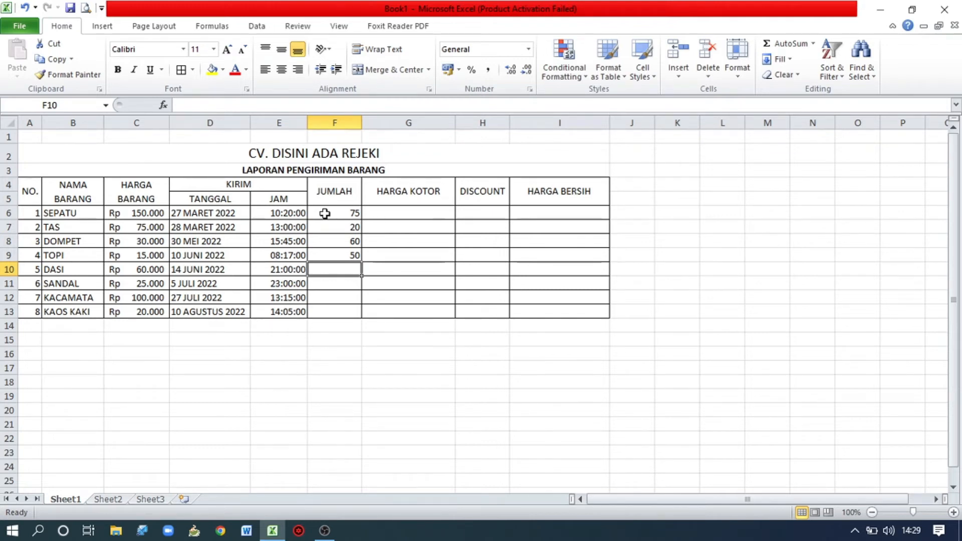
type("45")
key("Return")
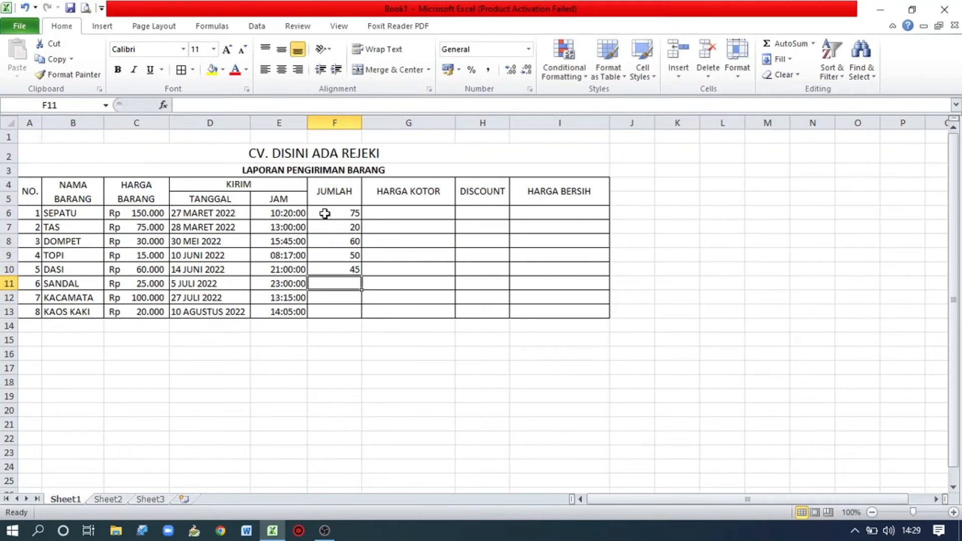
Enter the quantities 35, 65 and 75 in F11:F13 for SANDAL, KACAMATA and KAOS KAKI.
type("35")
key("Return")
type("65")
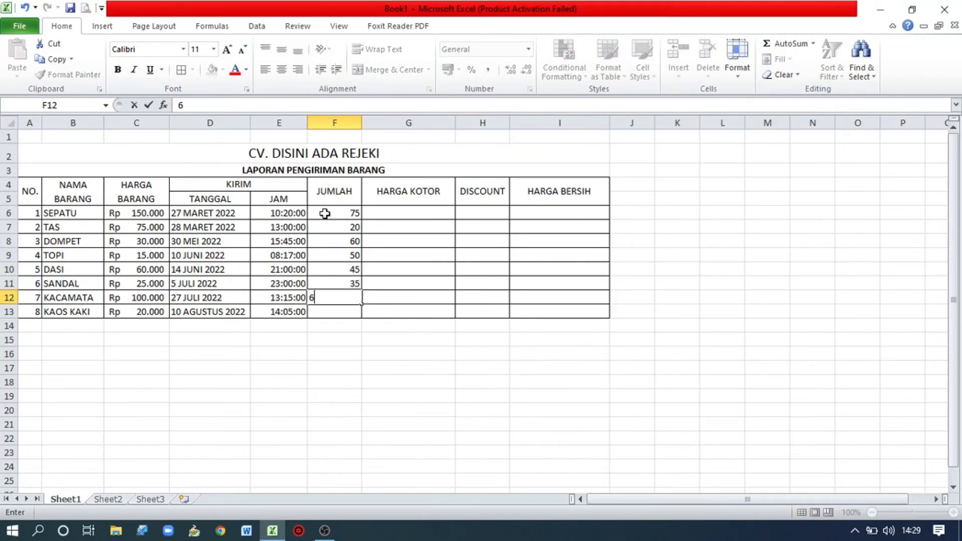
key("Return")
type("7")
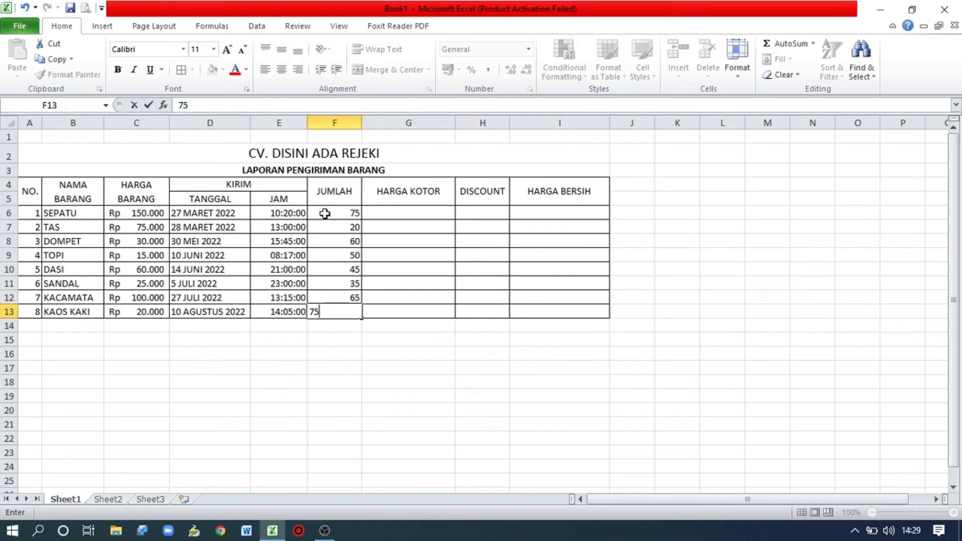
type("5")
key("Tab")
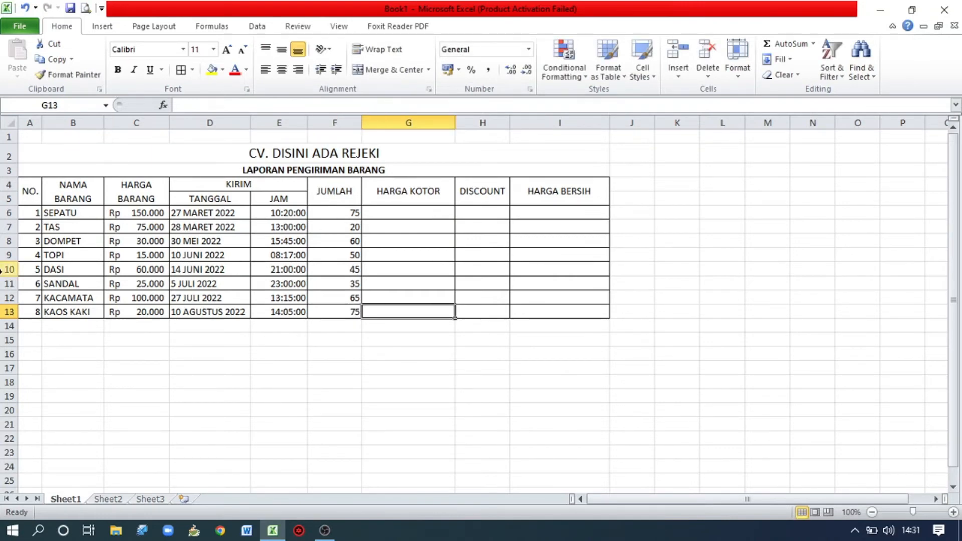
Enter the notes heading "KETERANGAN:" in A16 below the table.
left_click(39, 354)
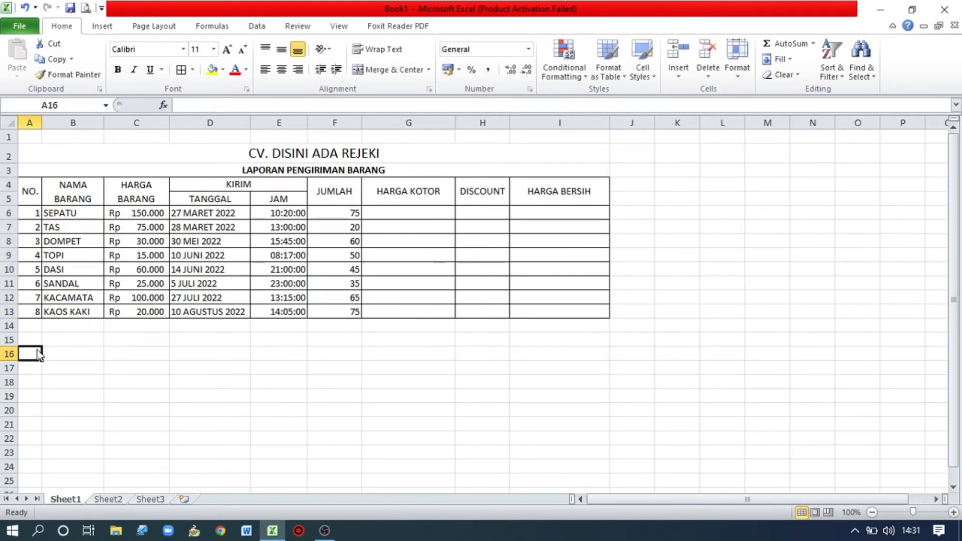
type("KWE")
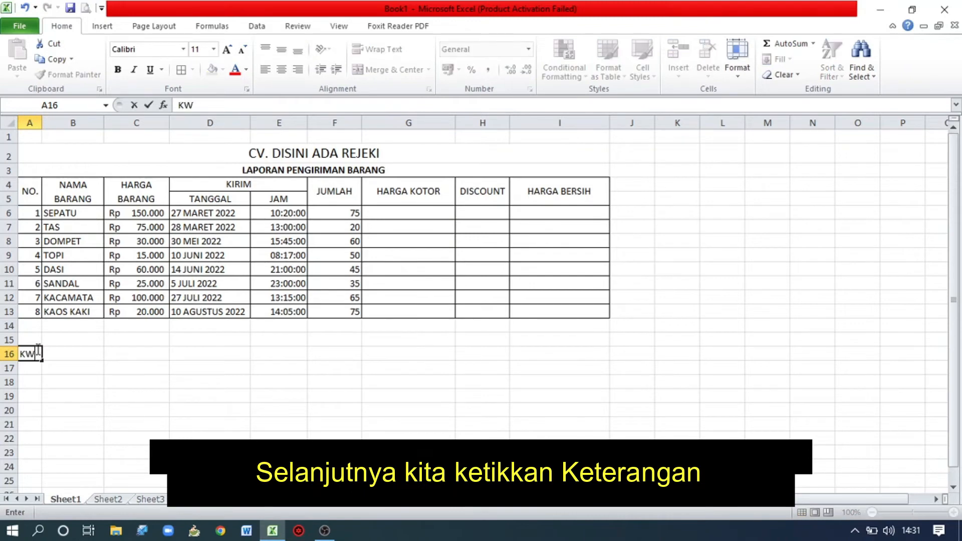
key("BackSpace")
type("ETER")
key("BackSpace")
key("BackSpace")
key("BackSpace")
type("TERANGAN")
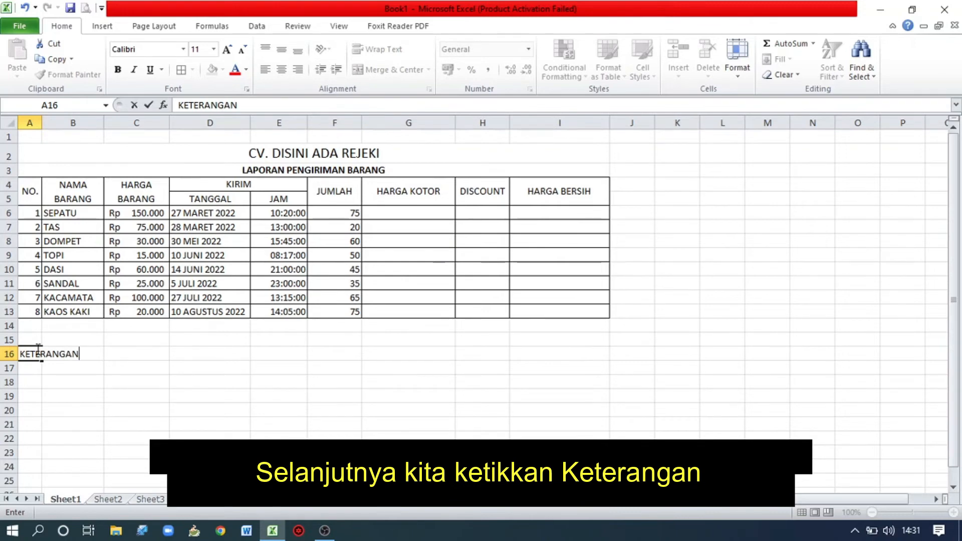
type(":")
key("Return")
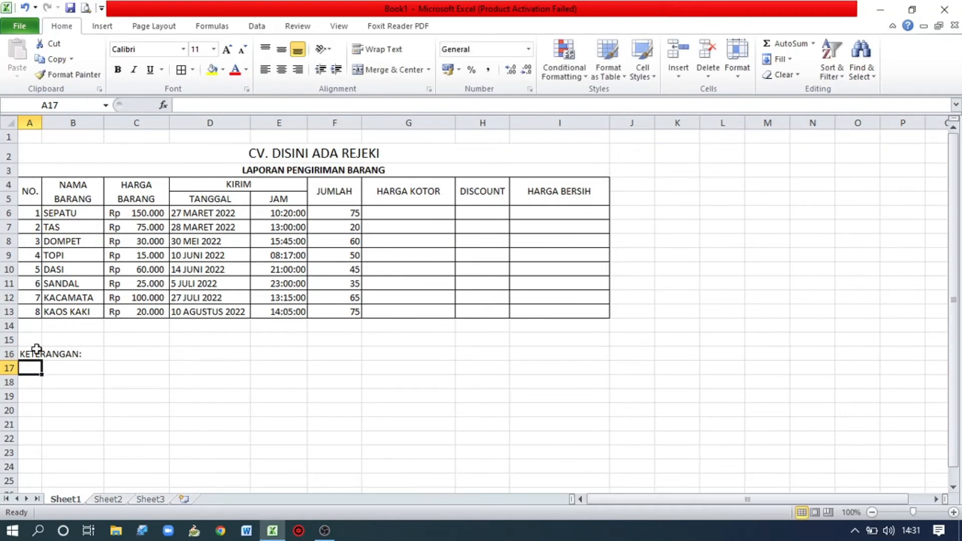
Enter the first note in A17: "1. HARGA KOTOR ADALAH HARGA BARANG DIKALIKAN DENGAN JUMLAH".
type("1.")
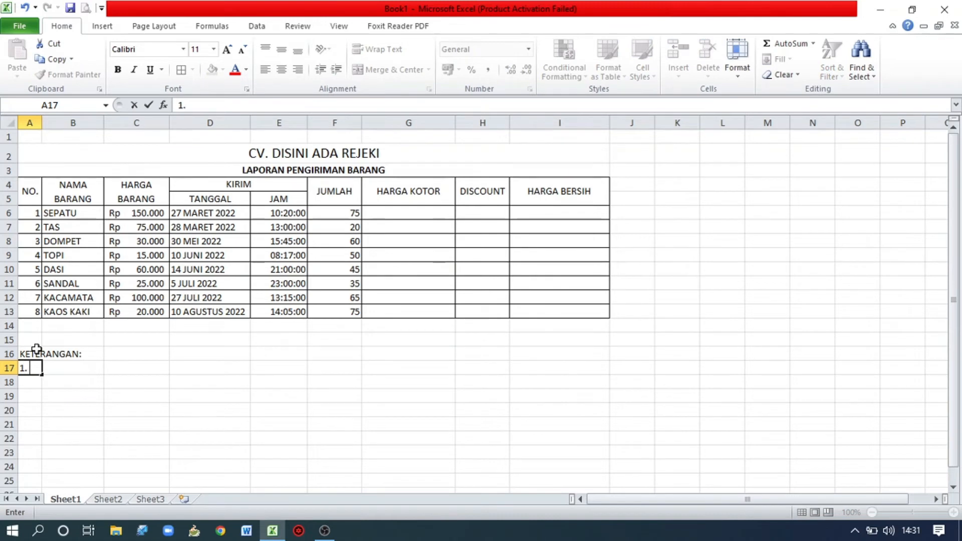
type(" HARGA KTOR")
key("BackSpace")
key("BackSpace")
key("BackSpace")
type("OTOR ADALAH ")
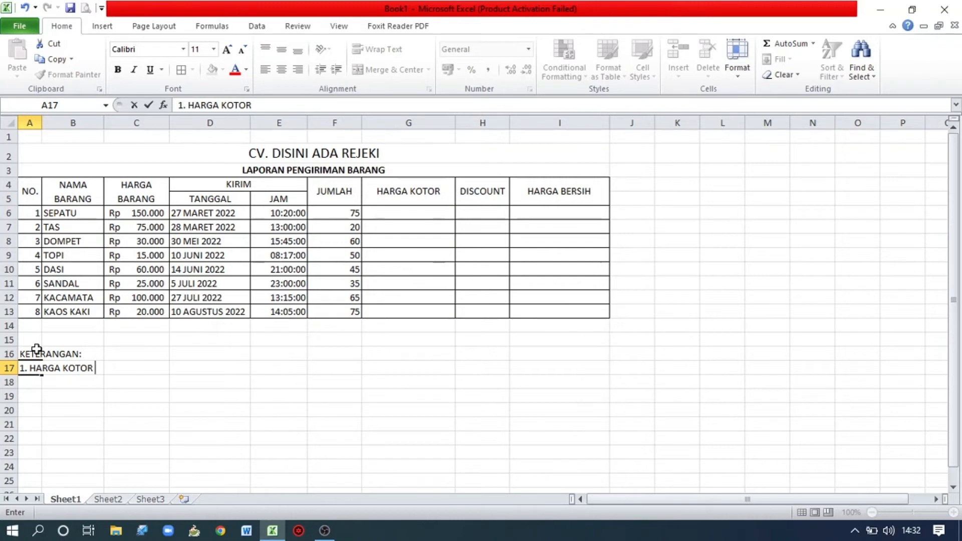
type("HARGA ")
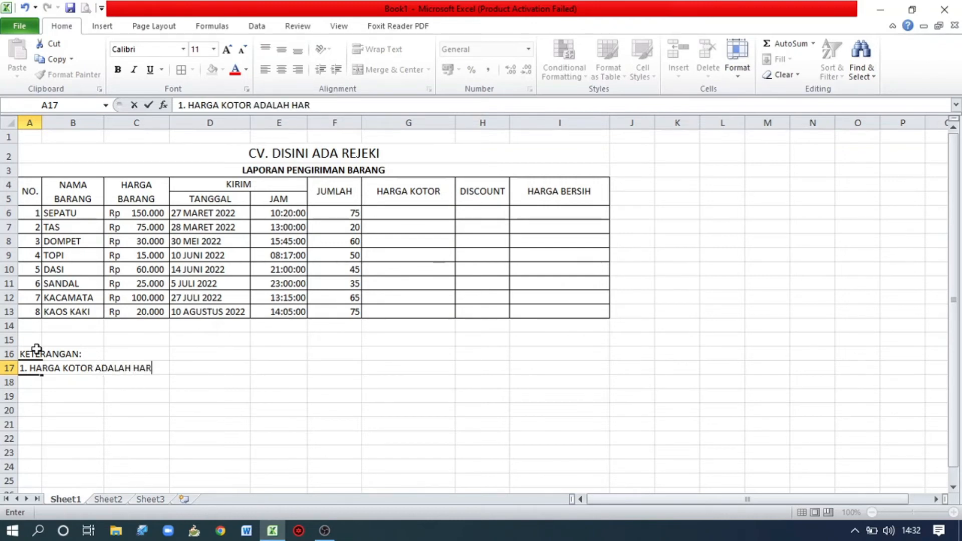
type("BRAN")
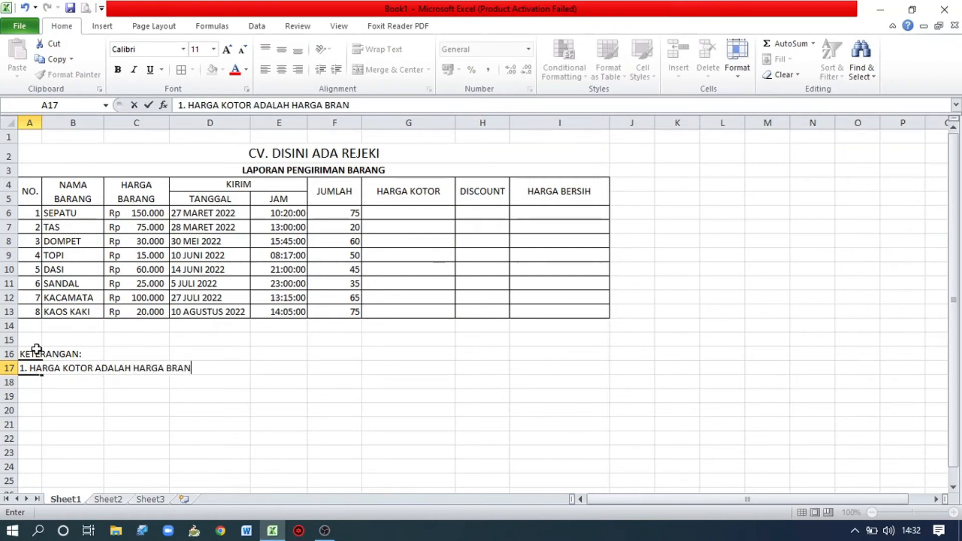
key("BackSpace")
key("BackSpace")
key("BackSpace")
type("ARANG")
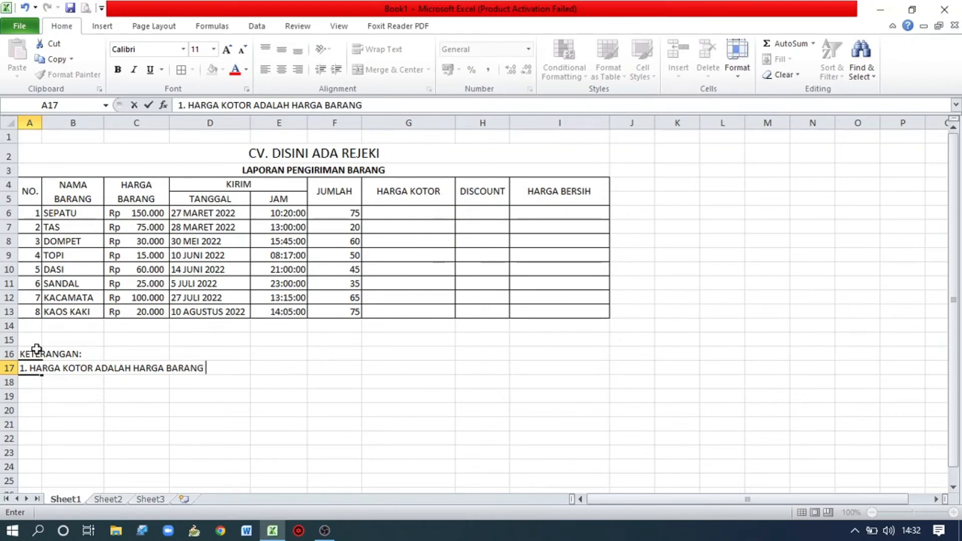
type(" DIKALI")
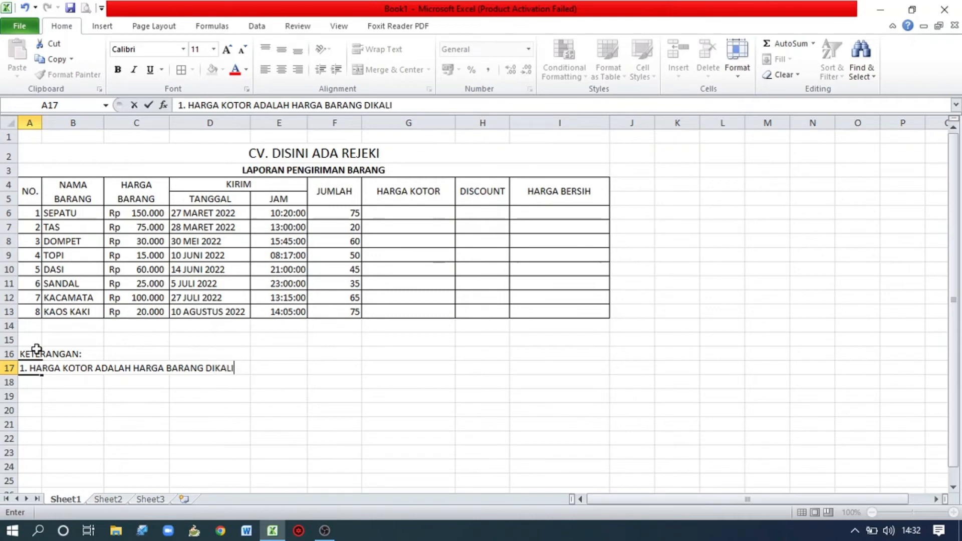
type("KAN DENGAN JUMLAH")
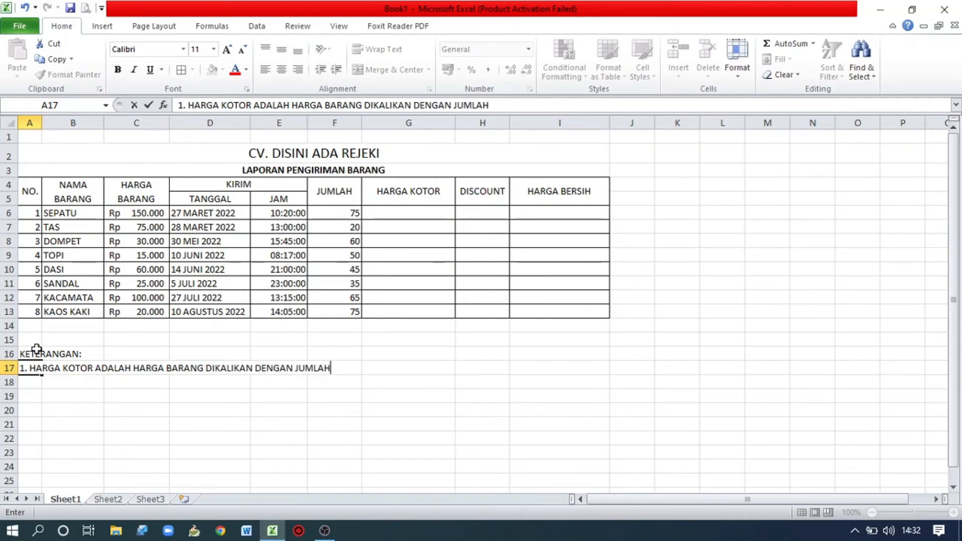
key("Return")
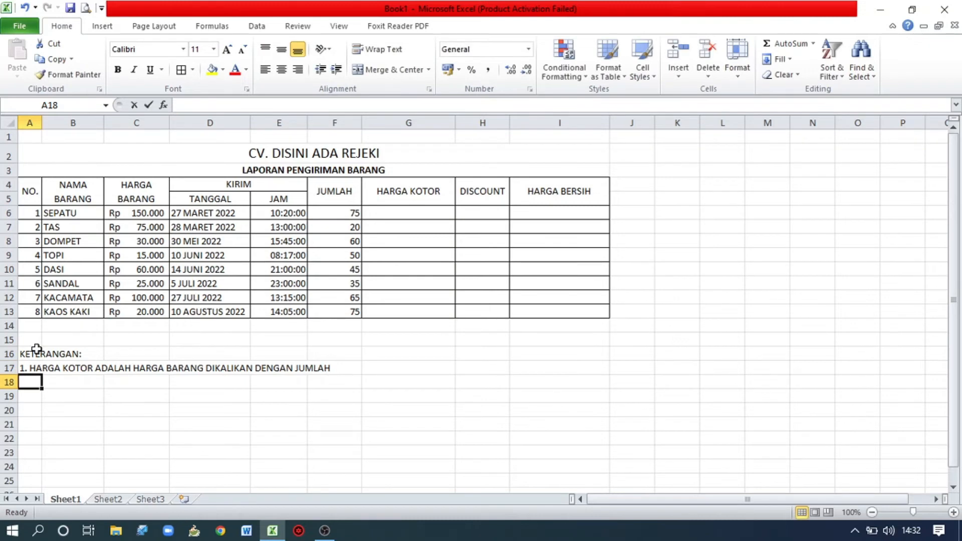
Enter the second note in A18: "2. DISCOUNT SEBESAR 5%".
type("2. DIS")
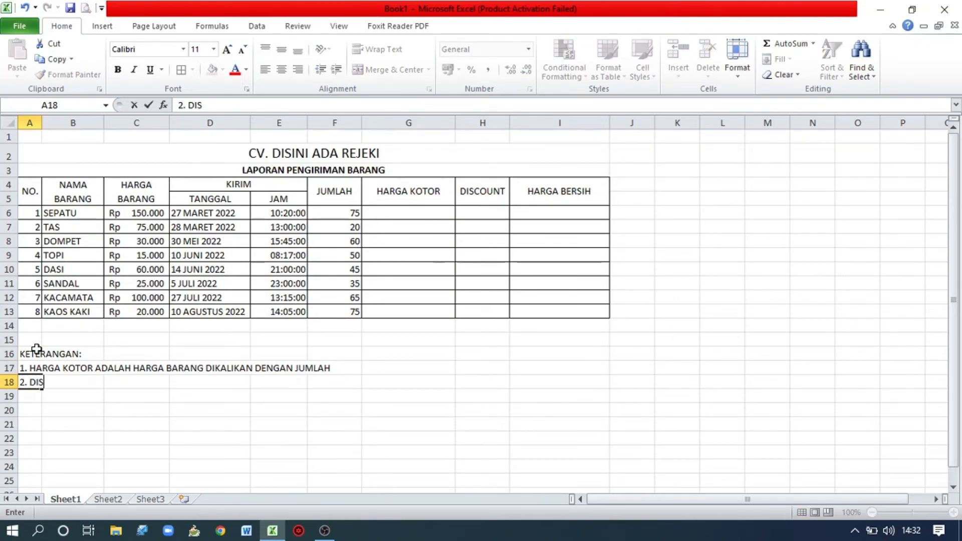
type("COUNT SE")
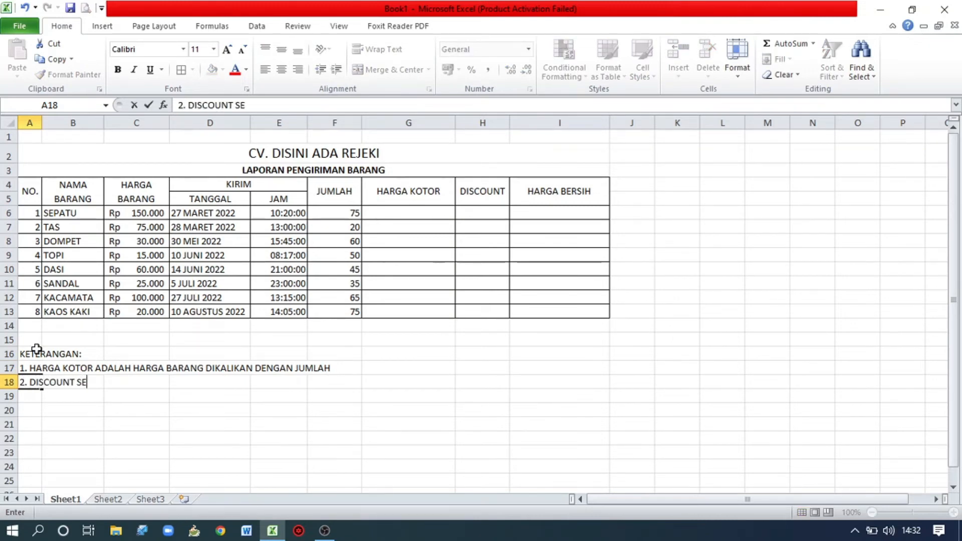
type("BESAR")
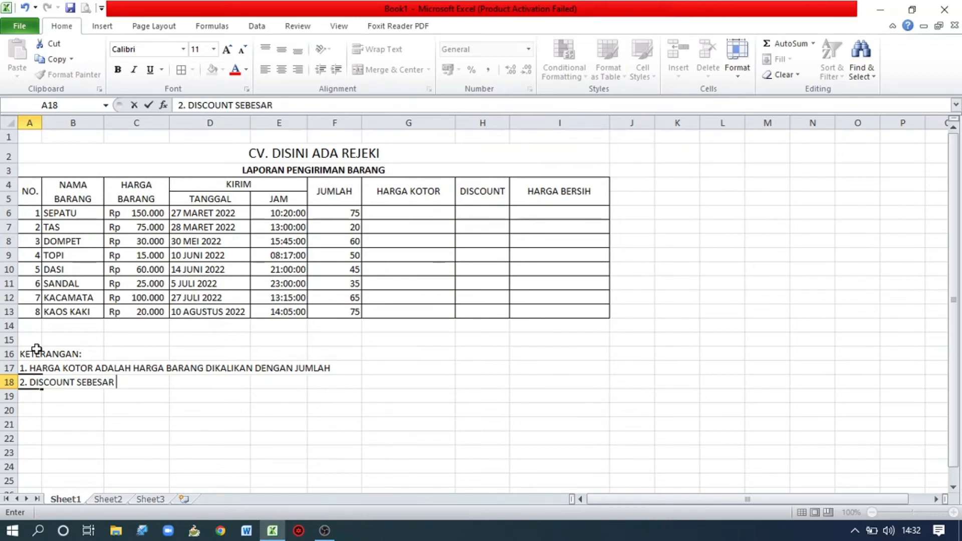
type(" 5%")
key("Return")
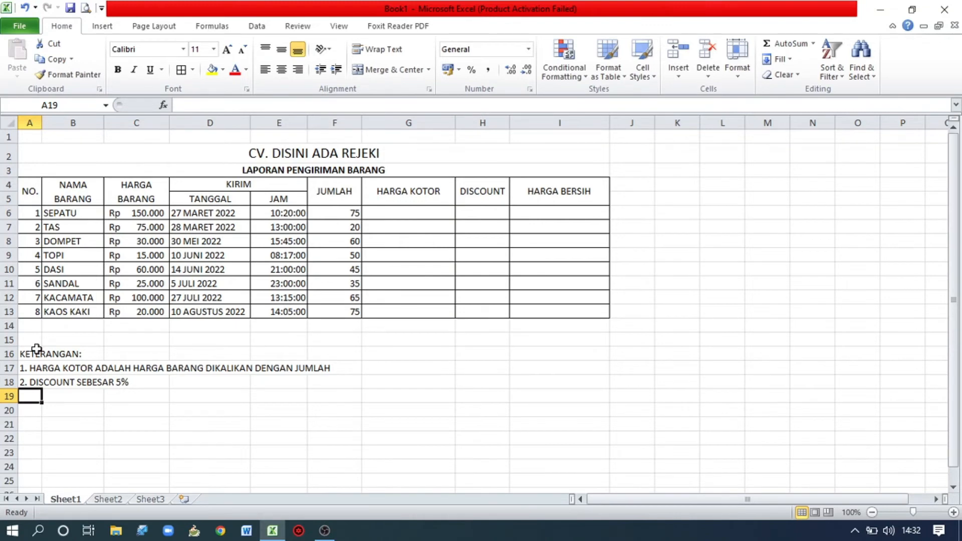
Enter the third note in A19: "3. HARGA BERSIH ADALAH HARGA KOTOR DI KURANGI DISCOUNT".
type("3. HA")
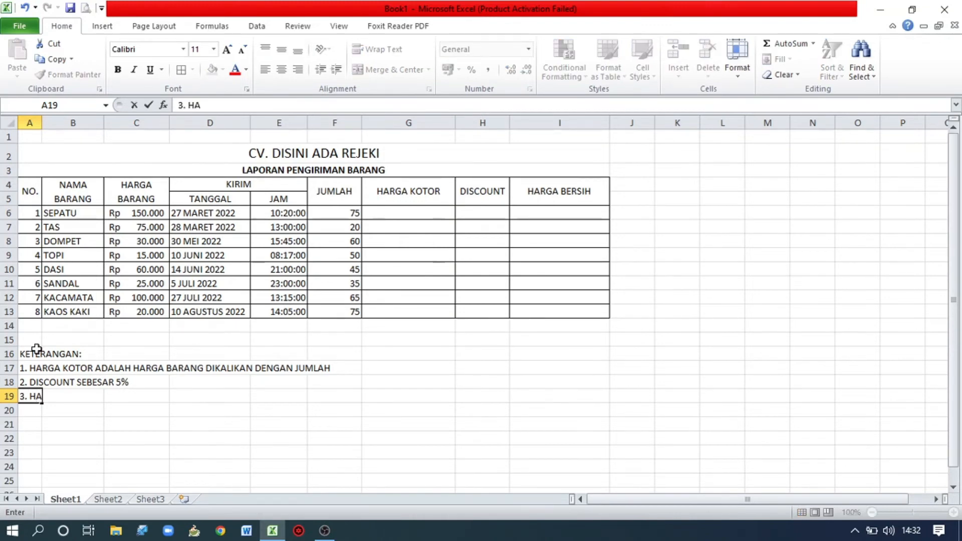
type("RGA BER")
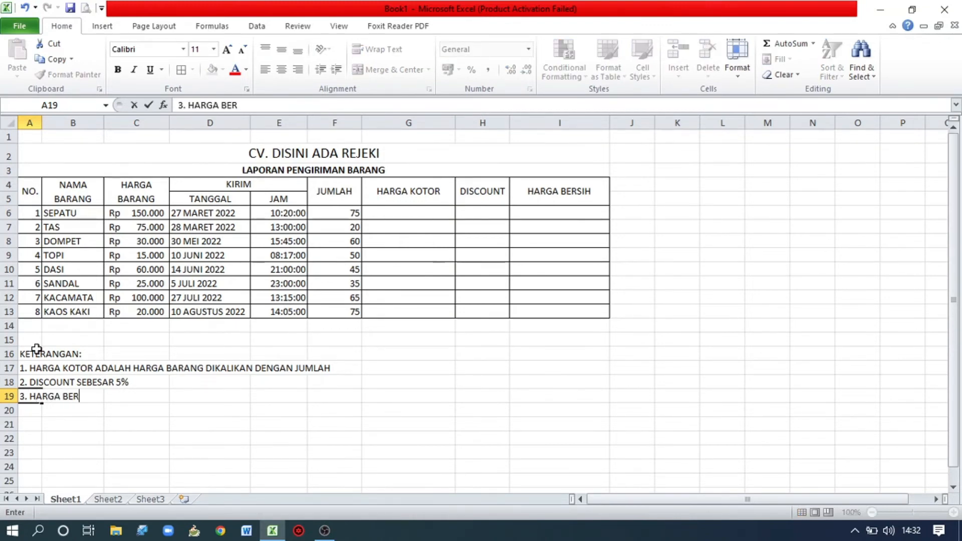
type("SIH ADALAH HA")
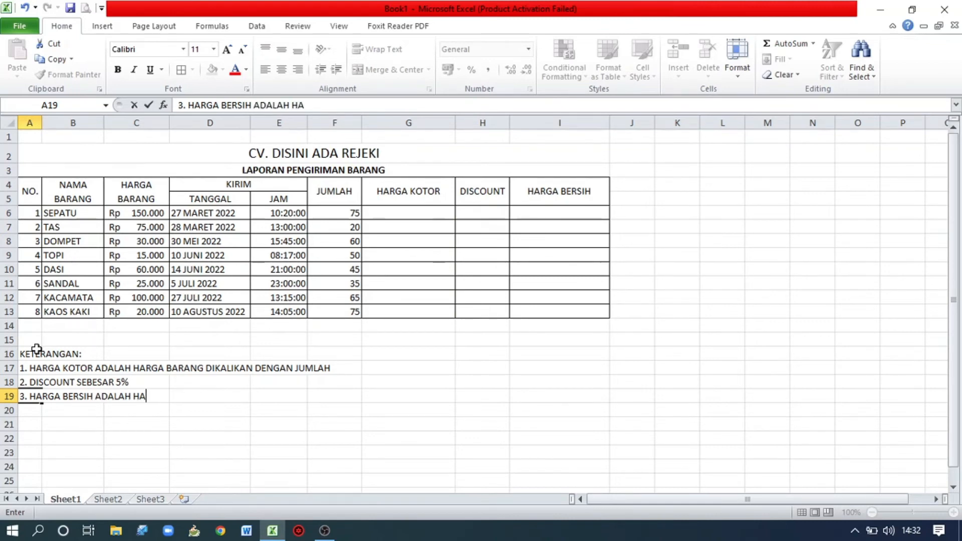
type("RGA KOTOR DI")
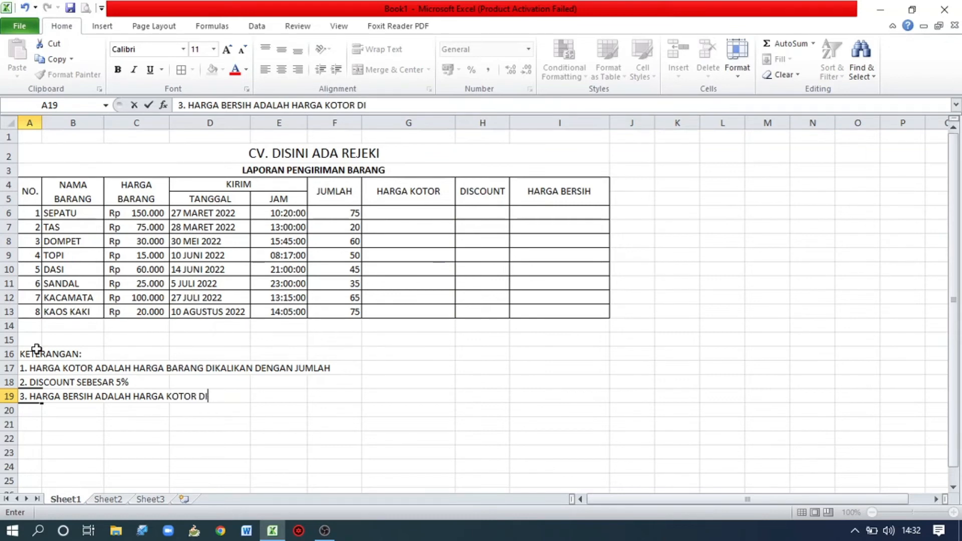
type(" KURANGI DISO")
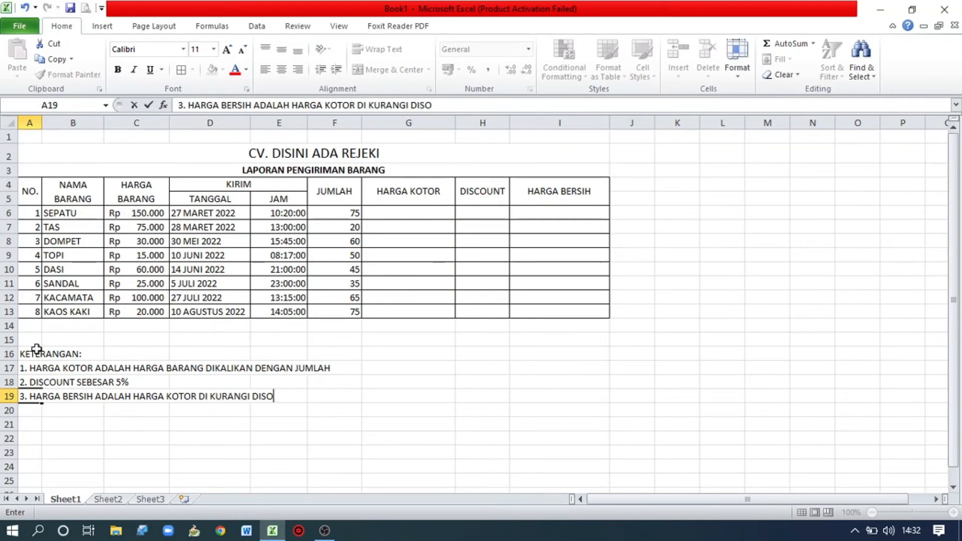
key("BackSpace")
type("COUNT")
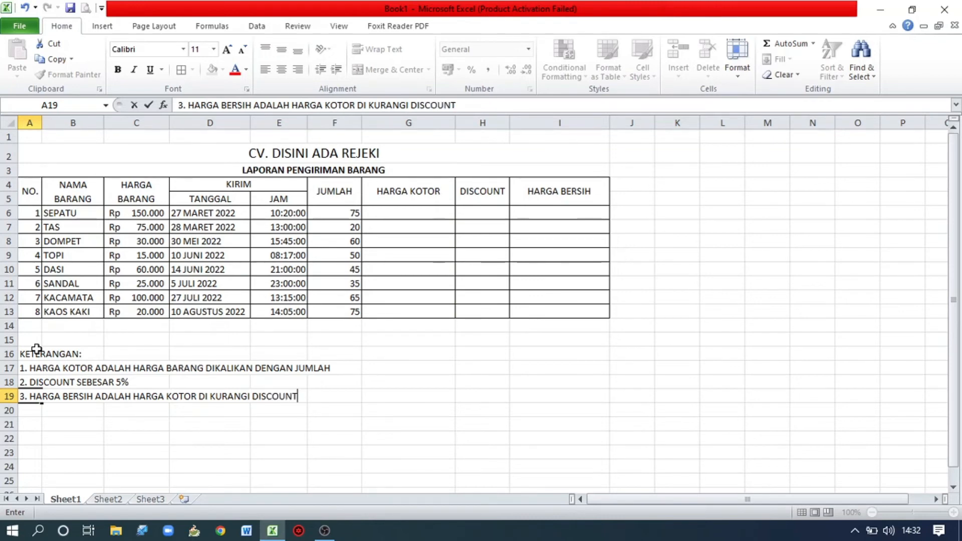
key("Up")
key("Up")
key("Up")
key("Up")
key("Up")
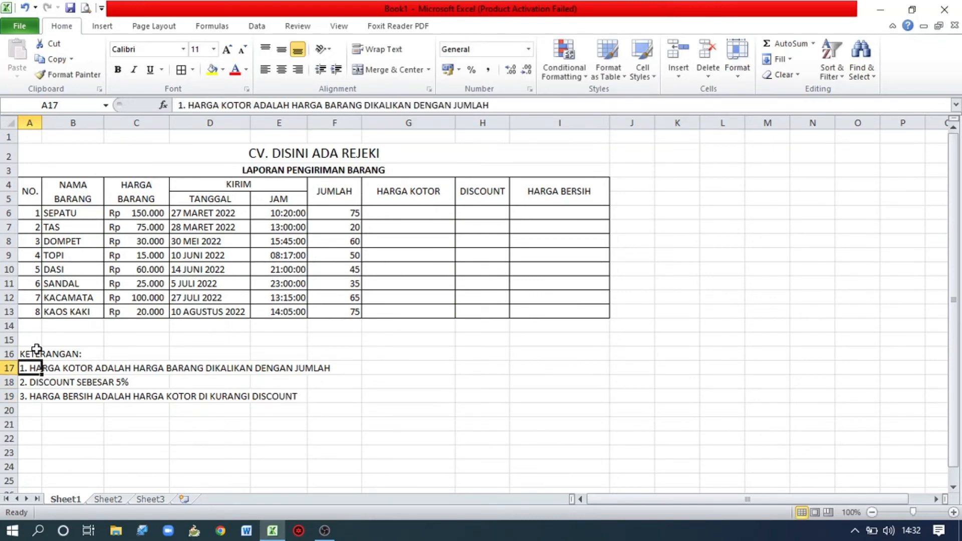
Enter the total row label "JUMLAH TOTAL" in E14, directly below the last delivery time.
key("Right")
key("Right")
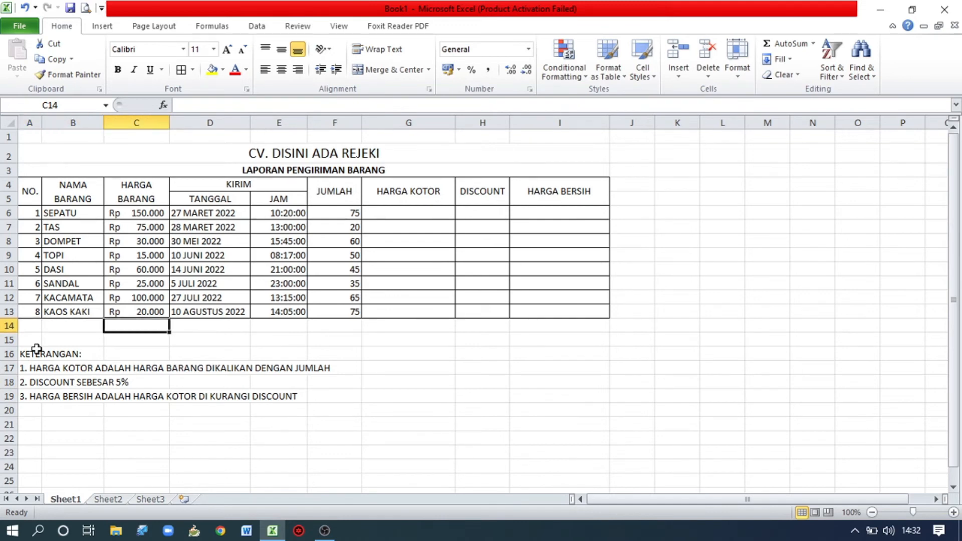
key("Right")
key("Right")
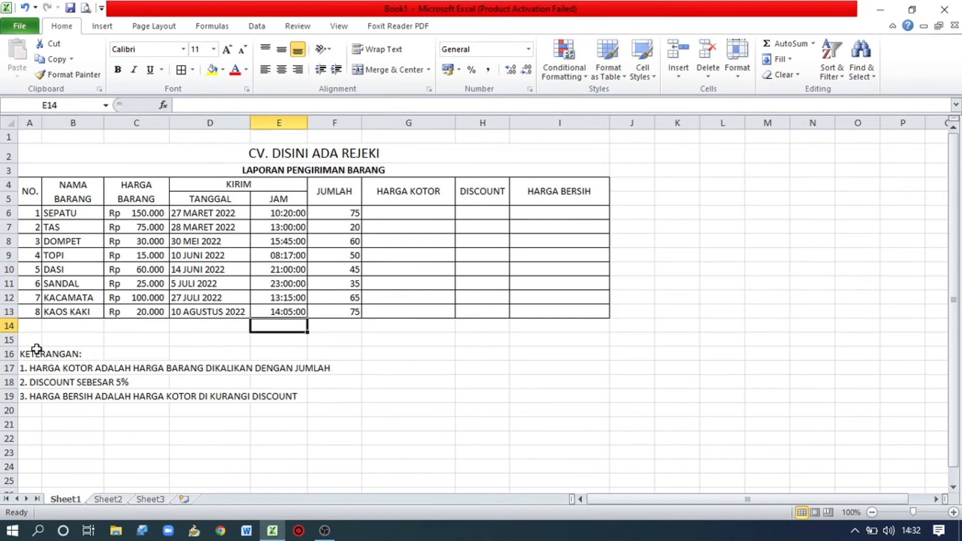
type("J")
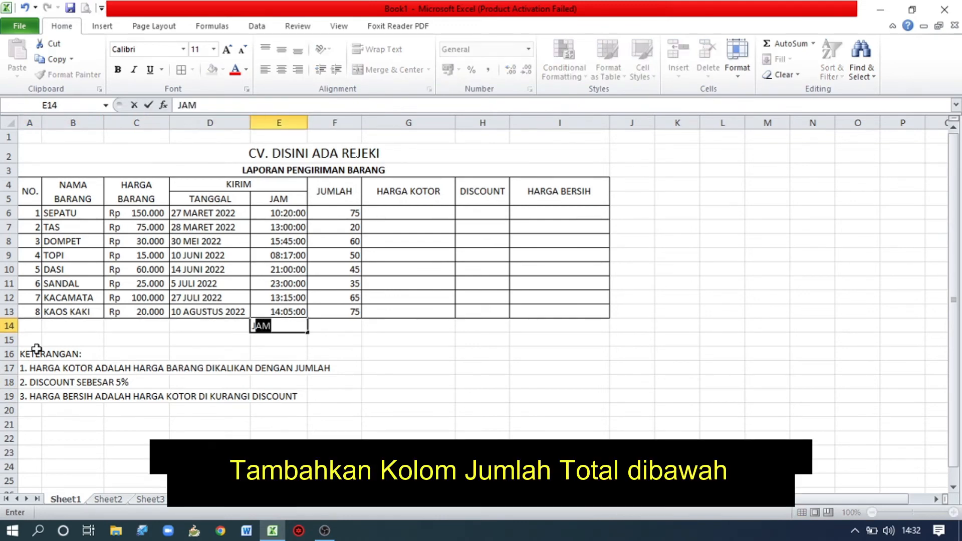
type("UMLAH ")
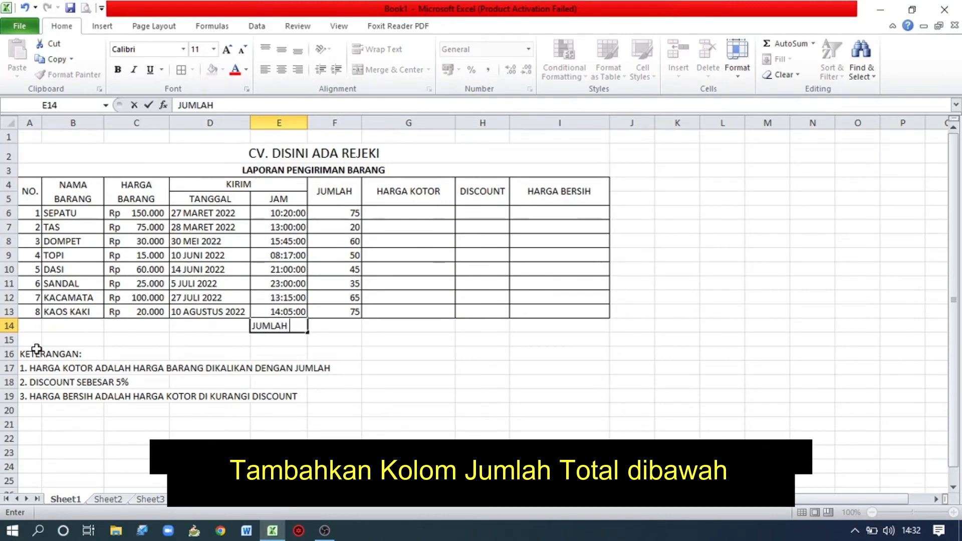
type("TOTAL")
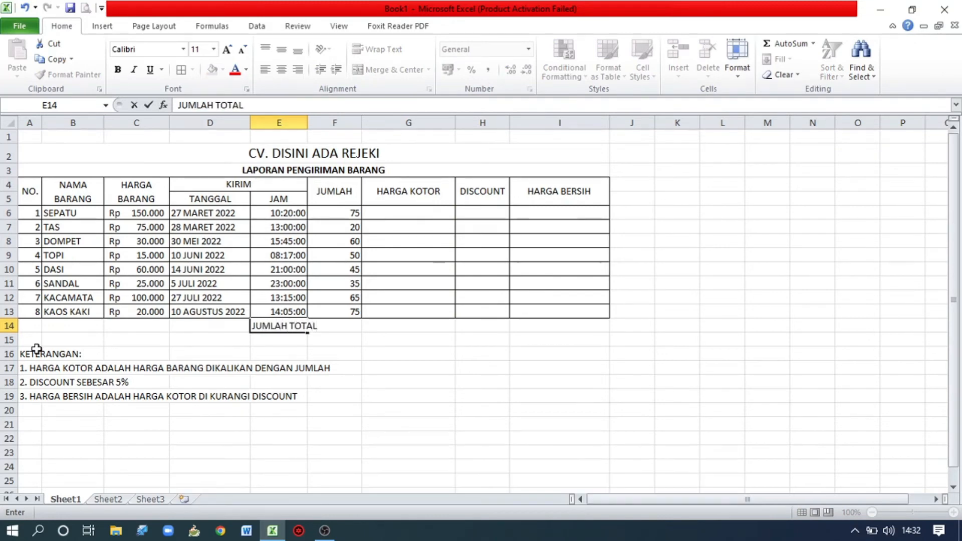
key("Return")
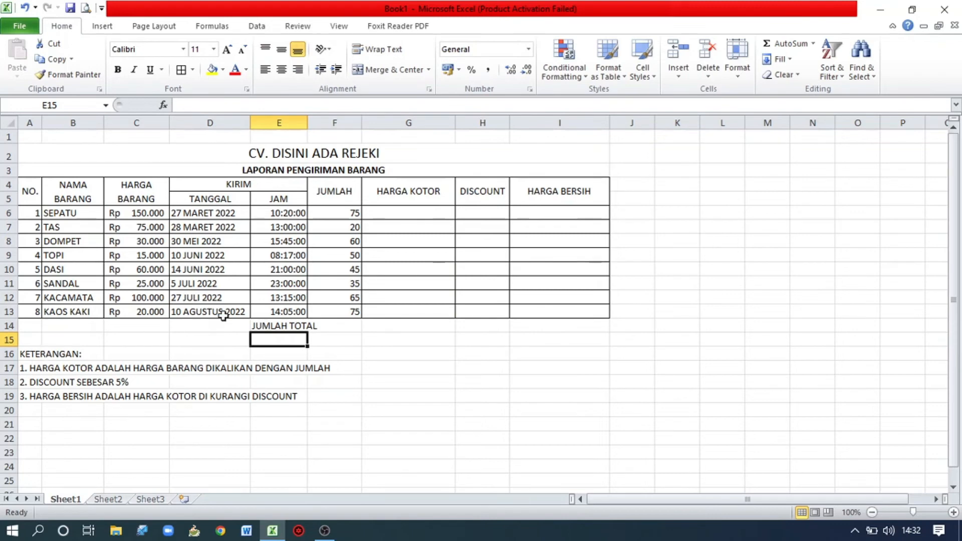
Merge and center the JUMLAH TOTAL label across E14:F14 and align it vertically to the middle.
left_click_drag(278, 333, 279, 326)
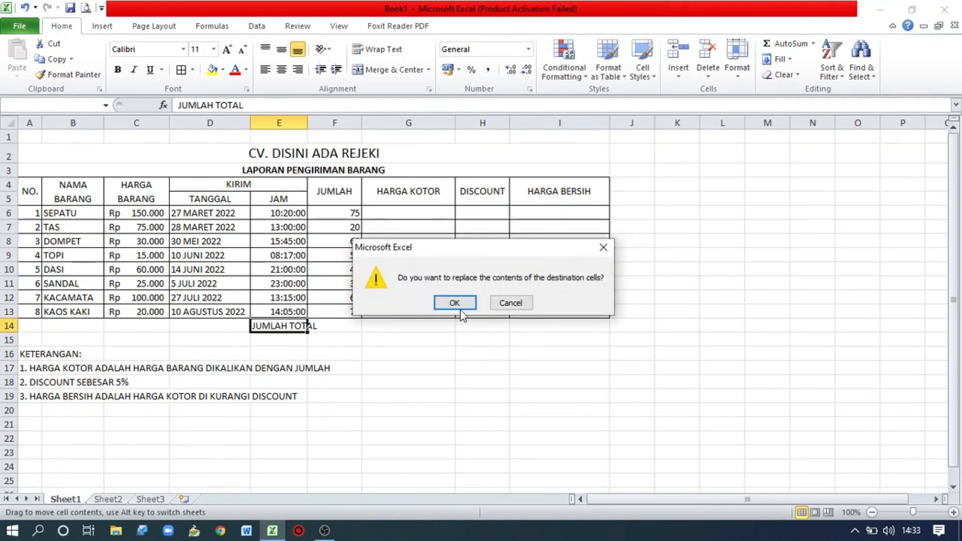
left_click(511, 303)
left_click(281, 326)
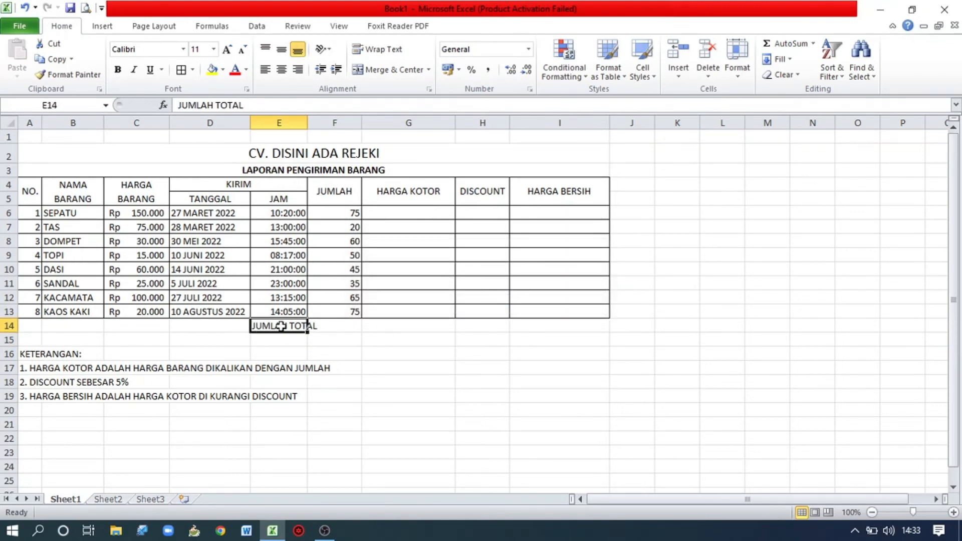
left_click_drag(282, 327, 321, 327)
left_click(384, 72)
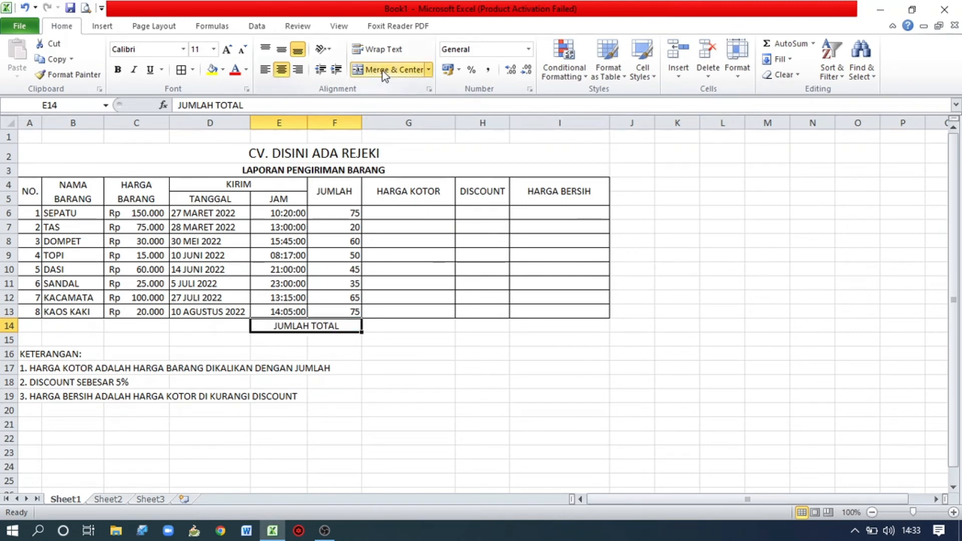
left_click(279, 50)
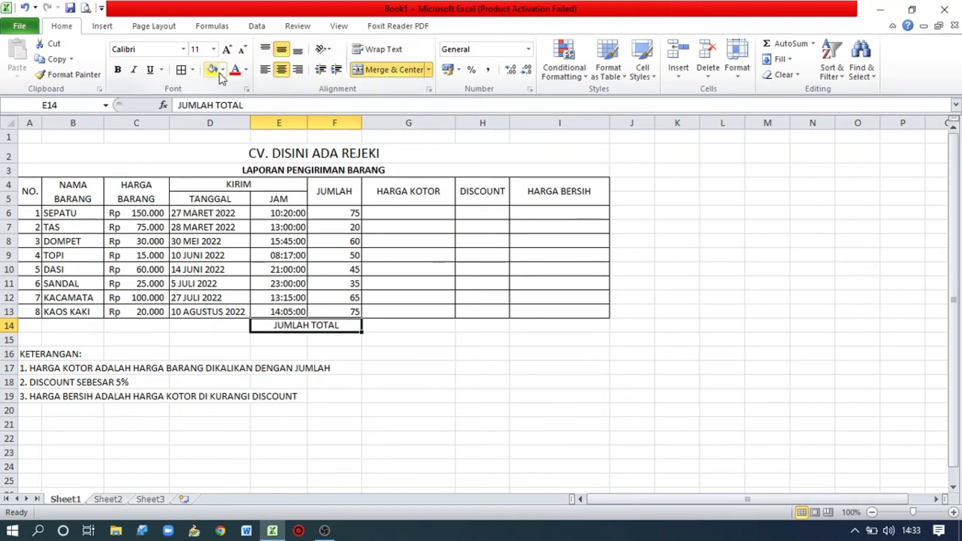
Fill the JUMLAH TOTAL cell with dark gray and apply all borders to the total row E14:I14.
left_click(246, 69)
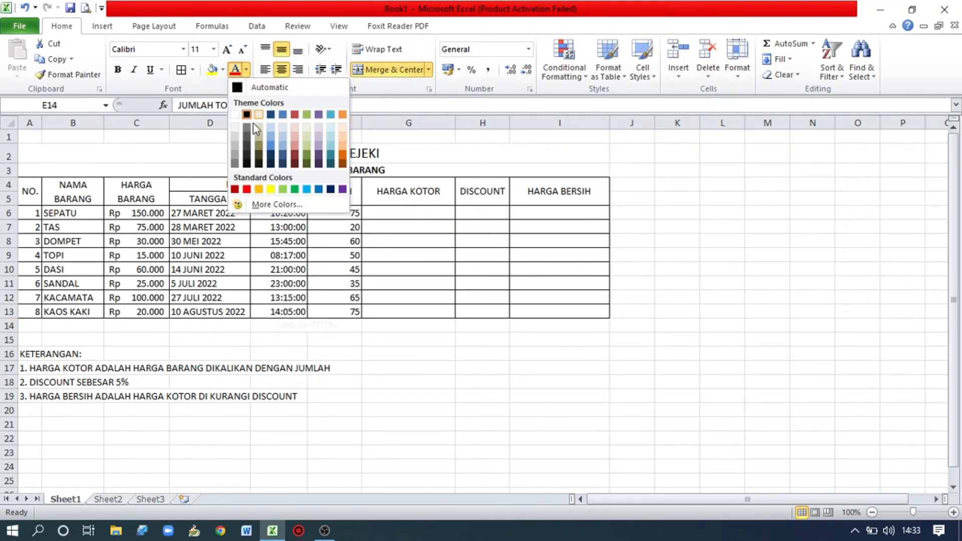
left_click(223, 70)
left_click(224, 121)
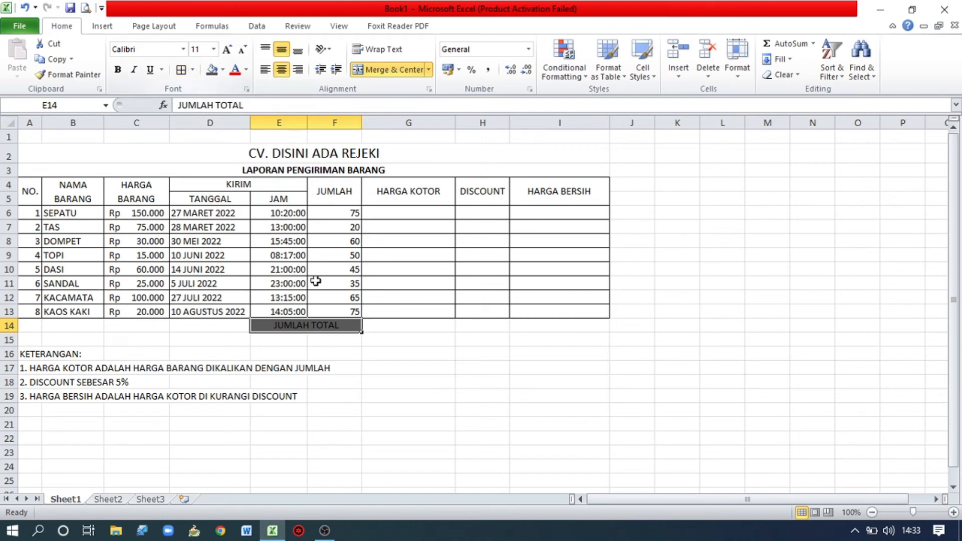
left_click_drag(329, 324, 599, 325)
left_click(185, 70)
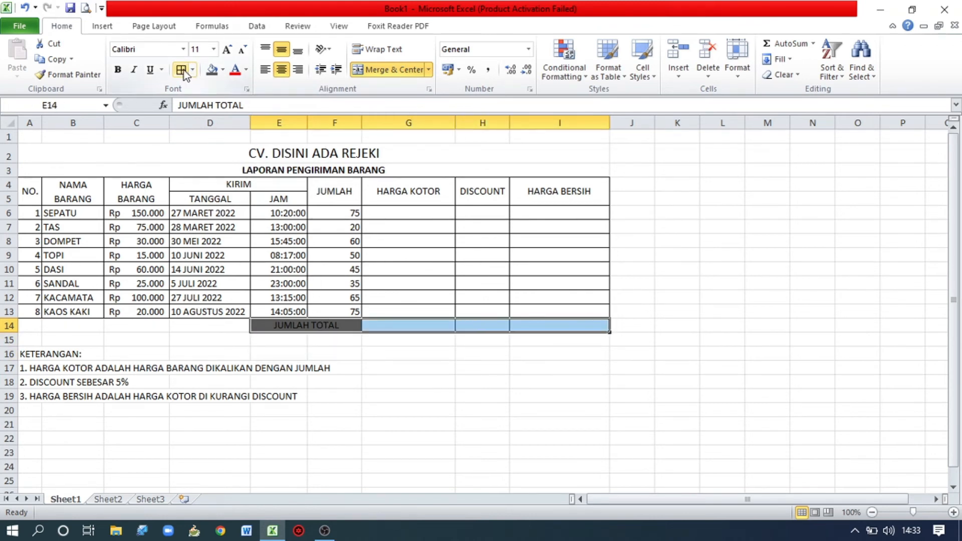
Calculate HARGA KOTOR in G6 with =C6*F6 and copy the formula down to G13.
left_click(401, 211)
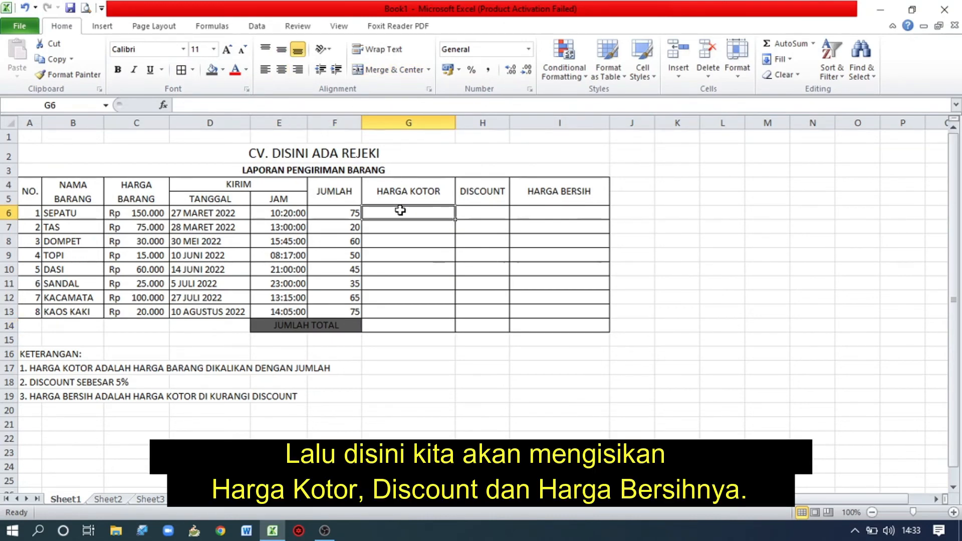
type("=")
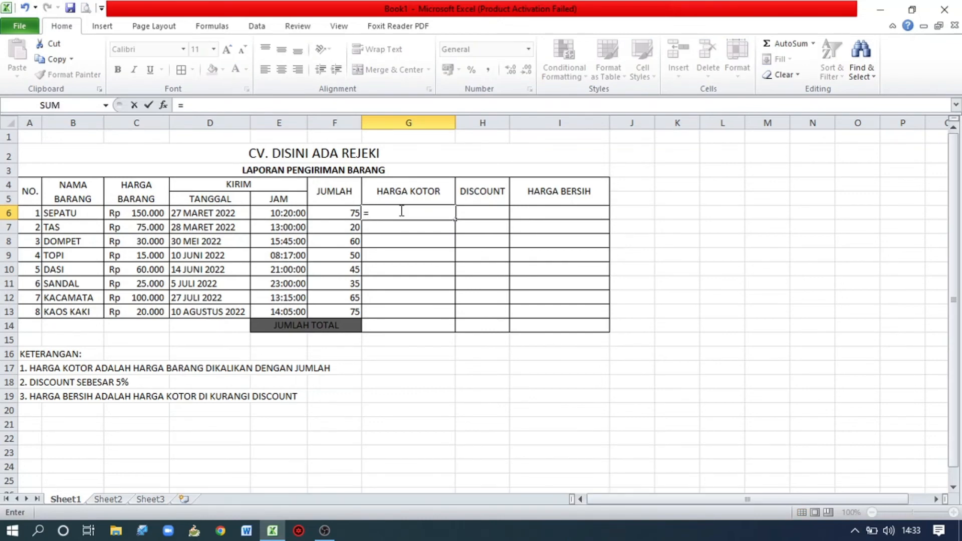
left_click(148, 214)
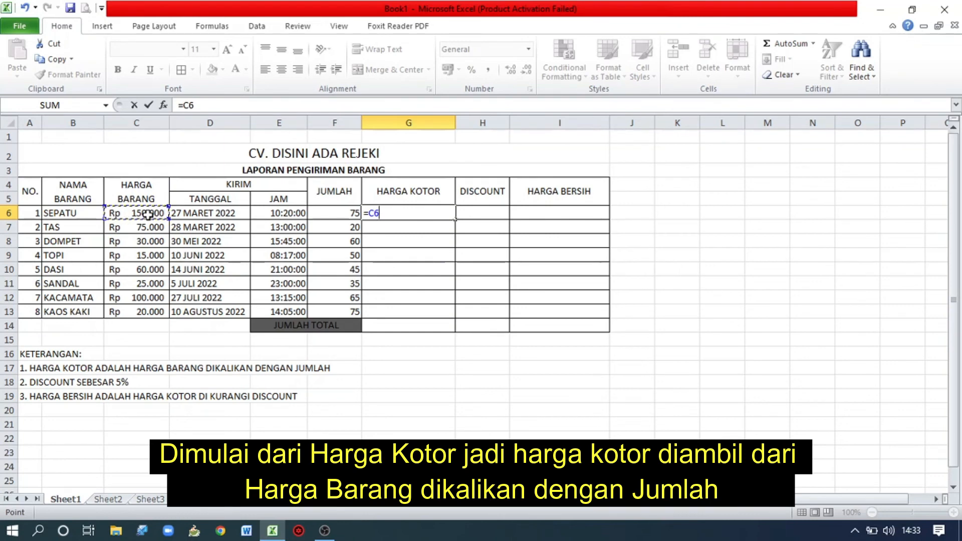
type("*")
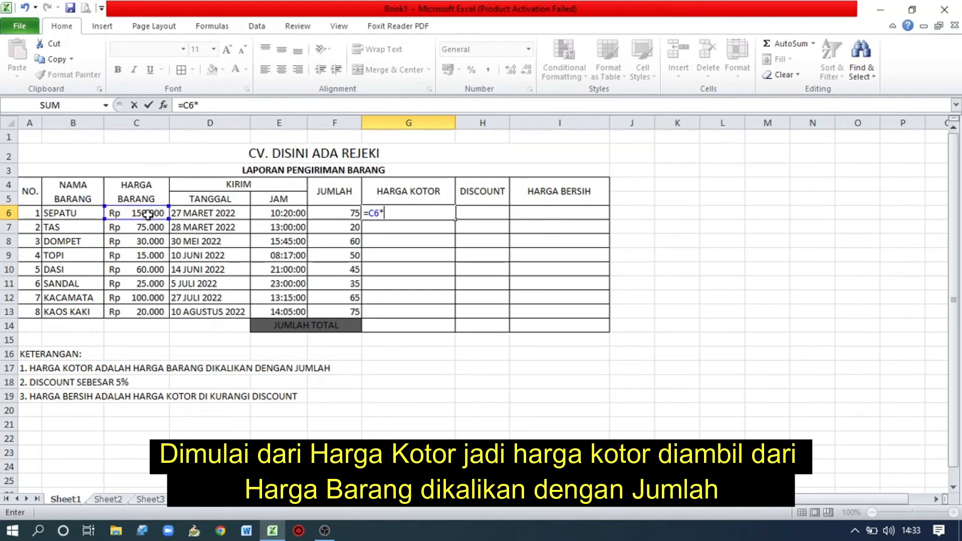
left_click(326, 216)
key("Return")
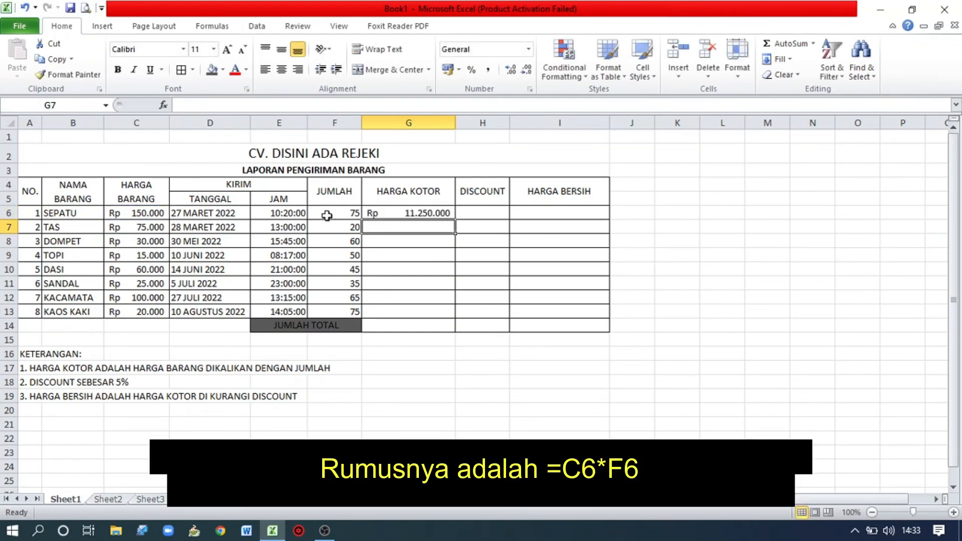
left_click(448, 215)
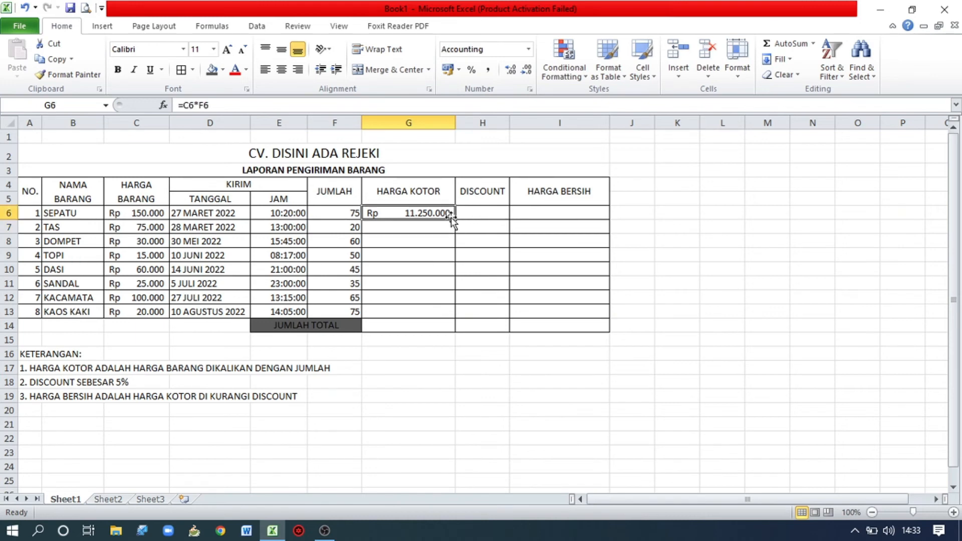
left_click_drag(455, 221, 455, 221)
left_click_drag(447, 286, 443, 323)
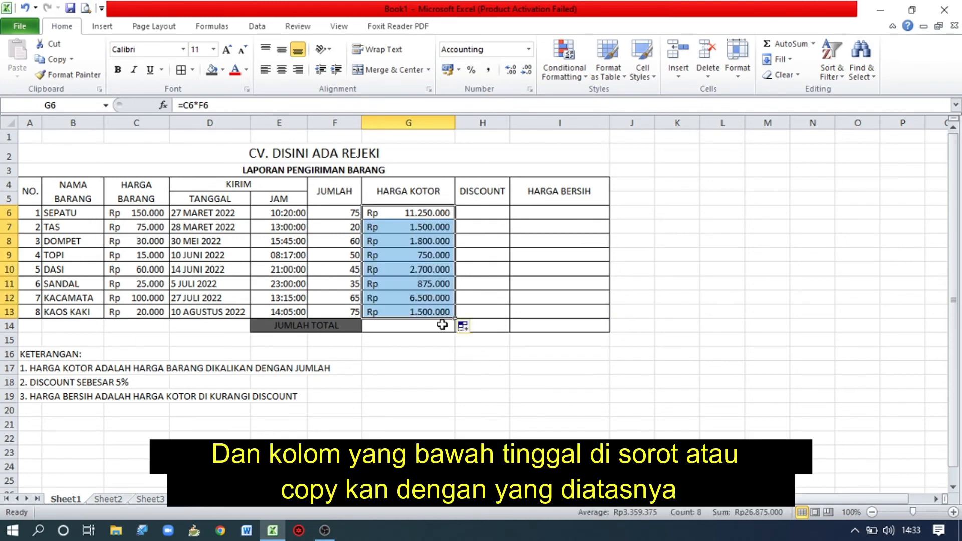
Calculate DISCOUNT in H6 with =(G6*5%) and copy the formula down to H13.
left_click(490, 210)
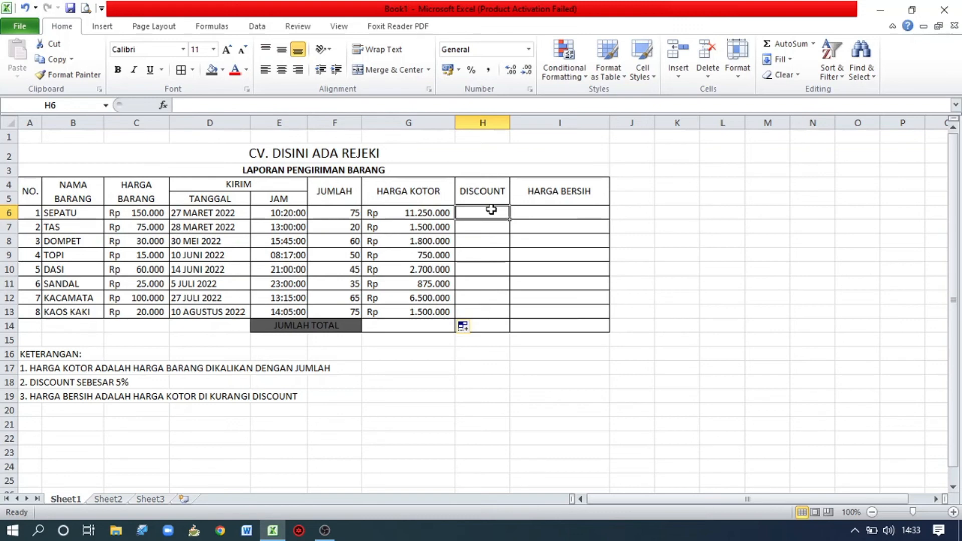
type("=")
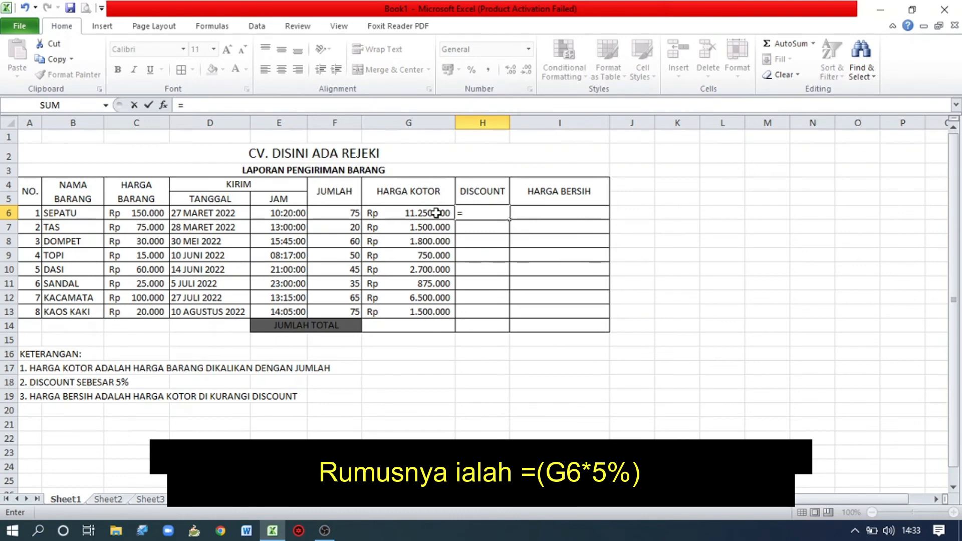
type("(")
left_click(437, 214)
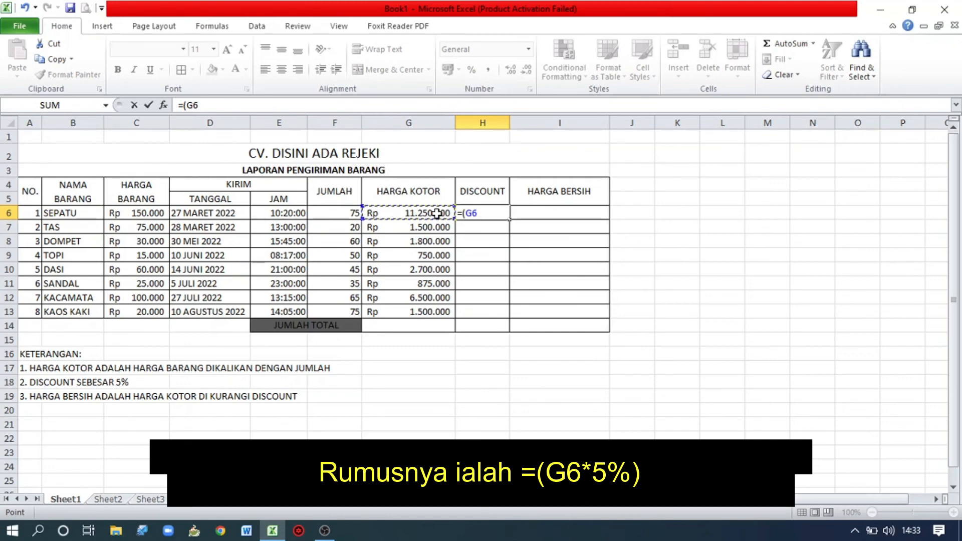
type("*5%")
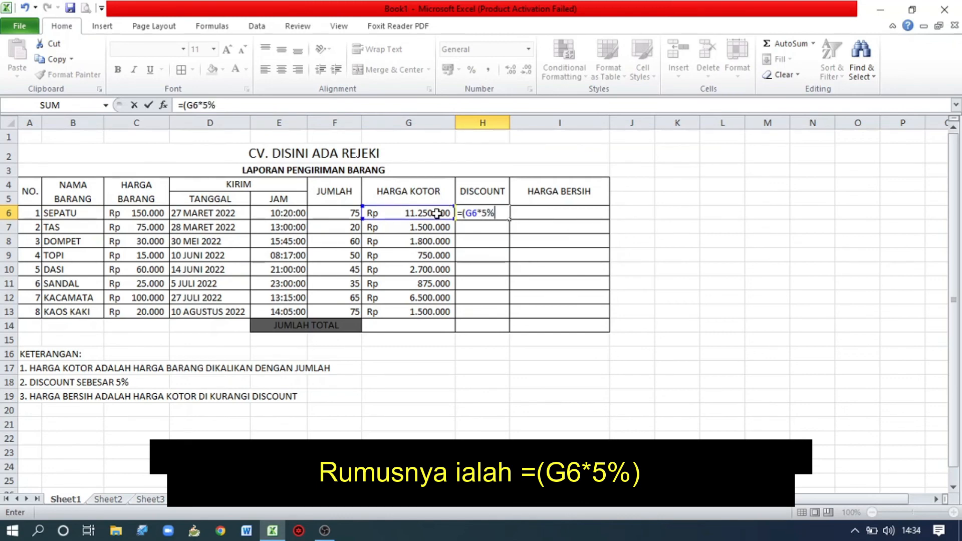
key("Return")
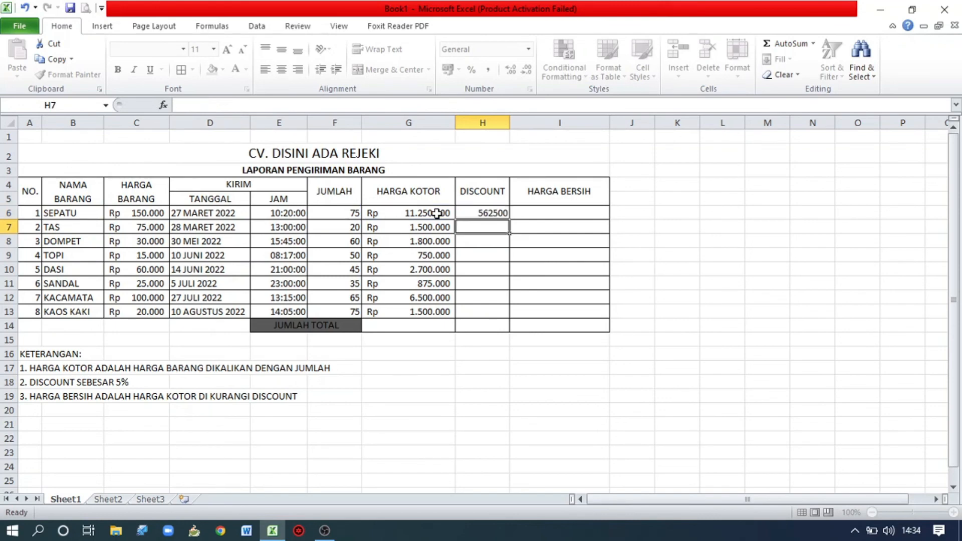
left_click(504, 213)
left_click_drag(510, 220, 509, 315)
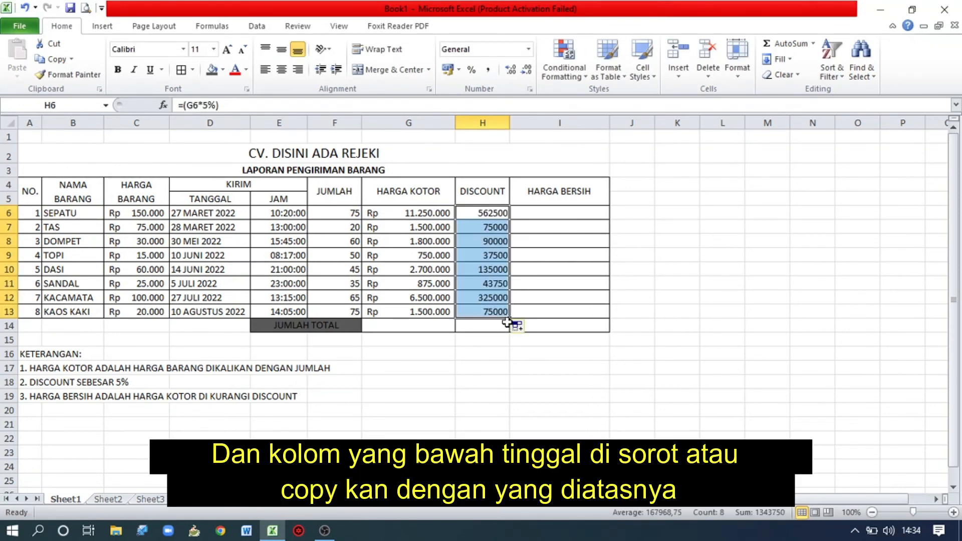
Format the discounts in H6:H13 as Accounting and widen column H slightly.
left_click(529, 48)
left_click(518, 161)
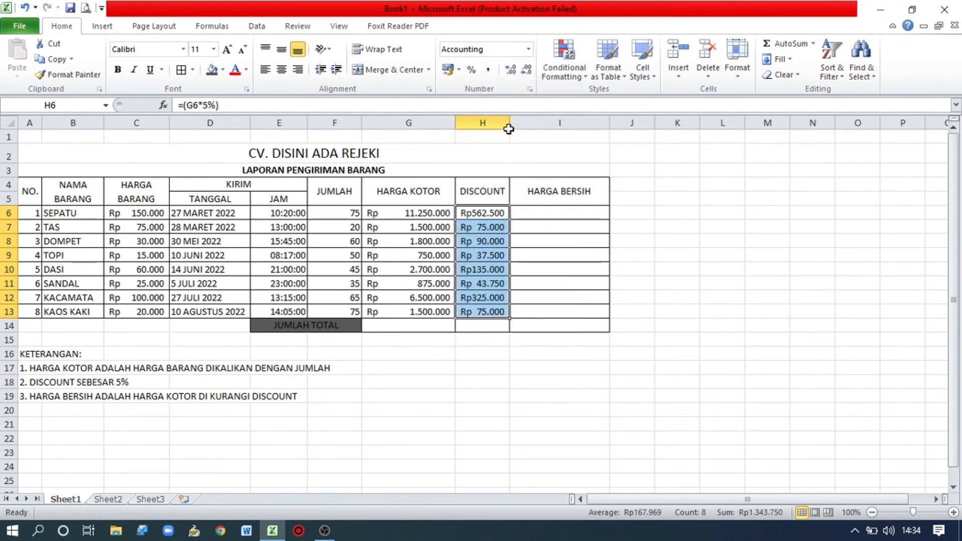
left_click_drag(510, 124, 523, 129)
Calculate HARGA BERSIH in I6 with =G6-H6 and copy the formula down to I13.
left_click(542, 216)
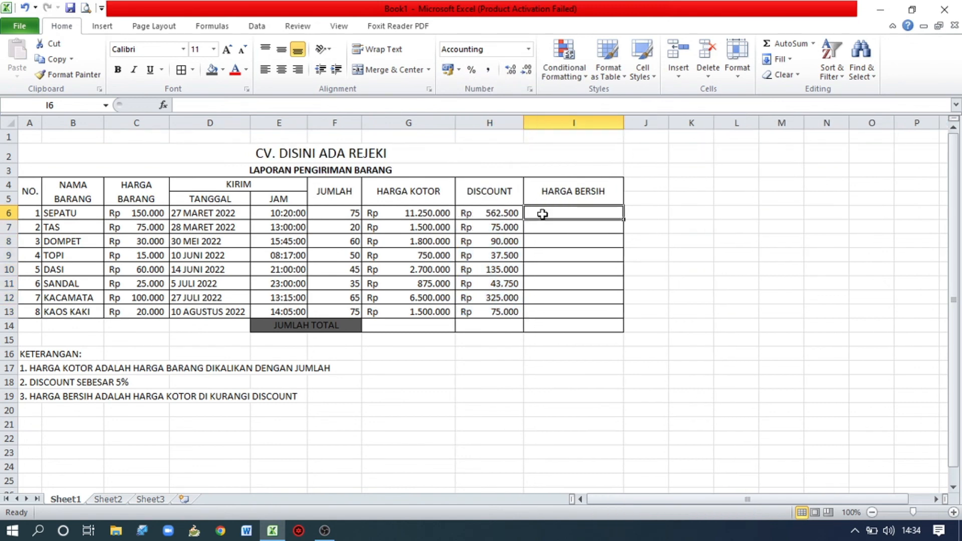
double_click(544, 214)
type("=")
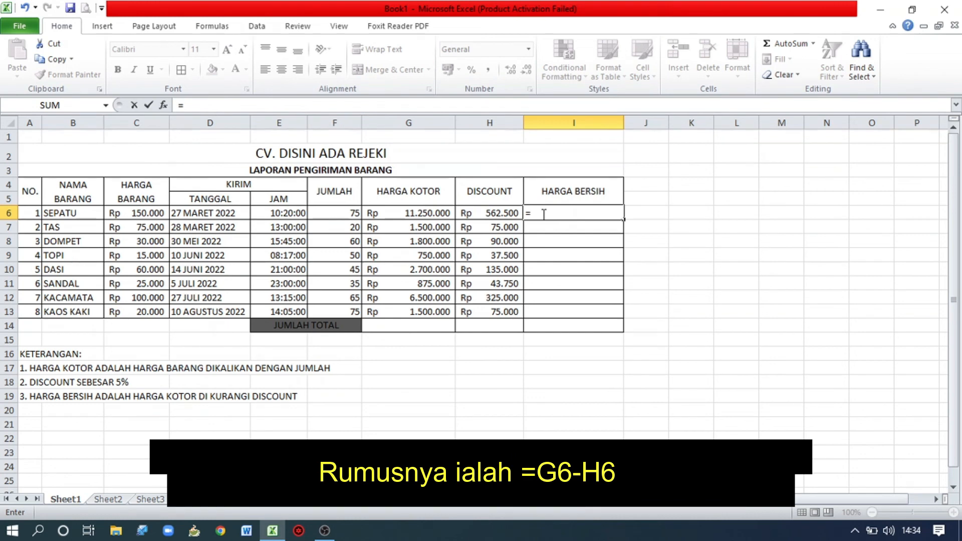
left_click(432, 213)
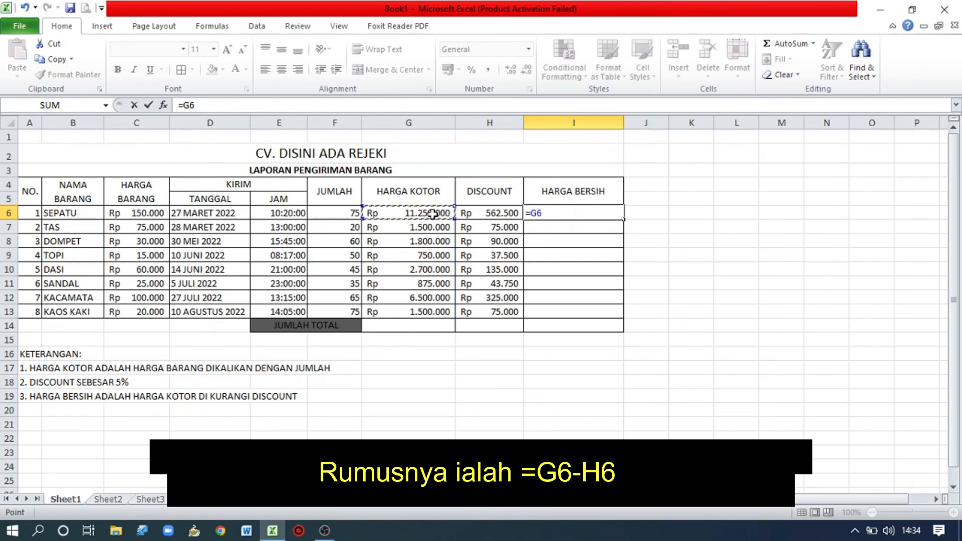
type("-")
left_click(482, 212)
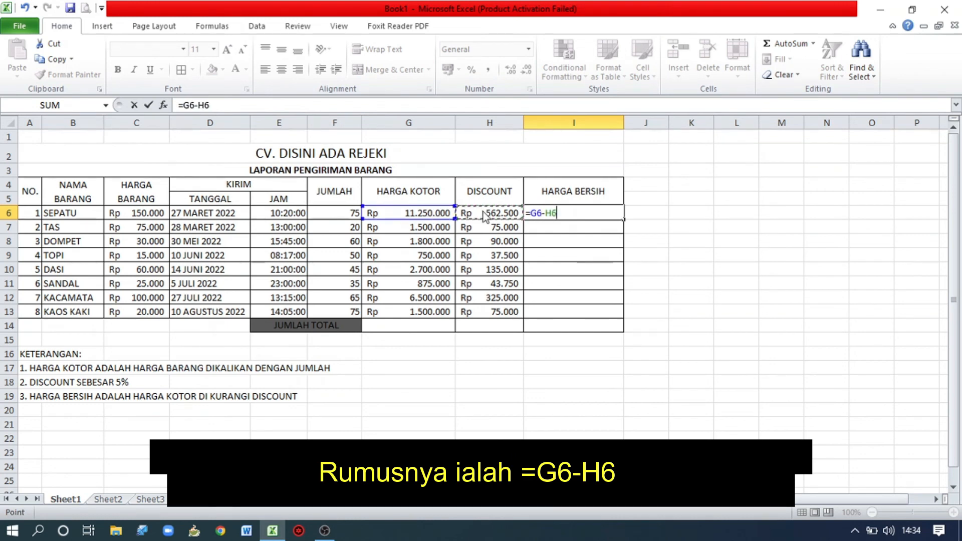
key("Return")
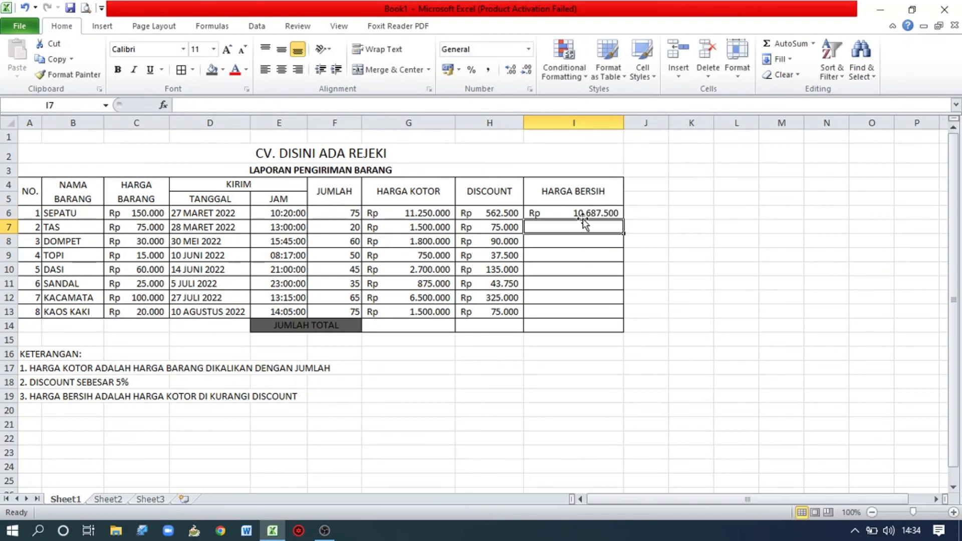
left_click(609, 215)
left_click_drag(618, 221, 614, 318)
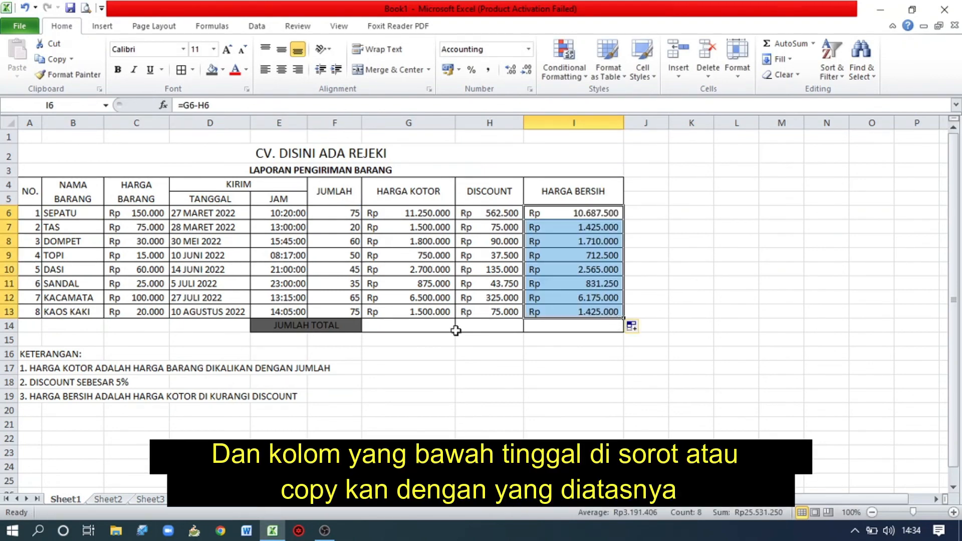
Total the HARGA KOTOR column in G14 with =SUM(G6:G13).
left_click(429, 327)
type("=SUM(")
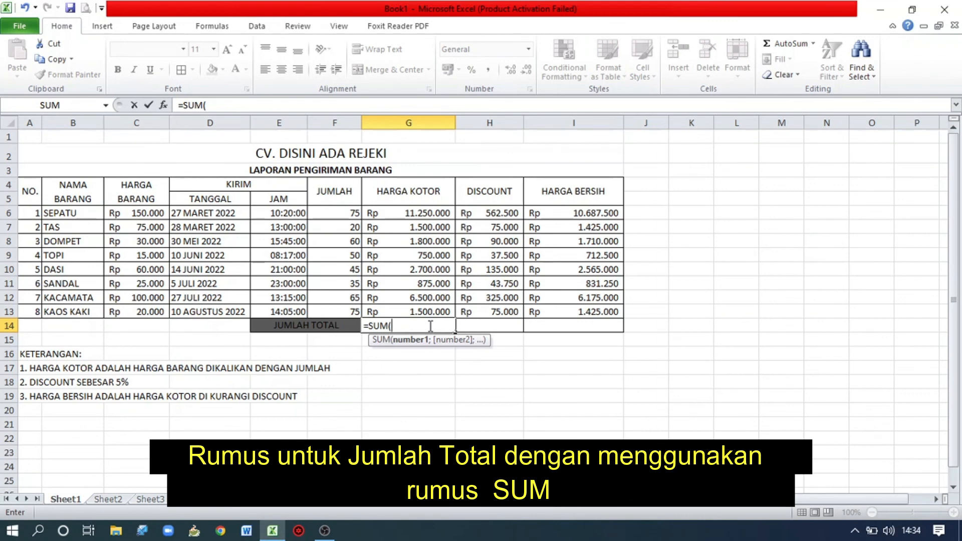
left_click_drag(426, 213, 419, 317)
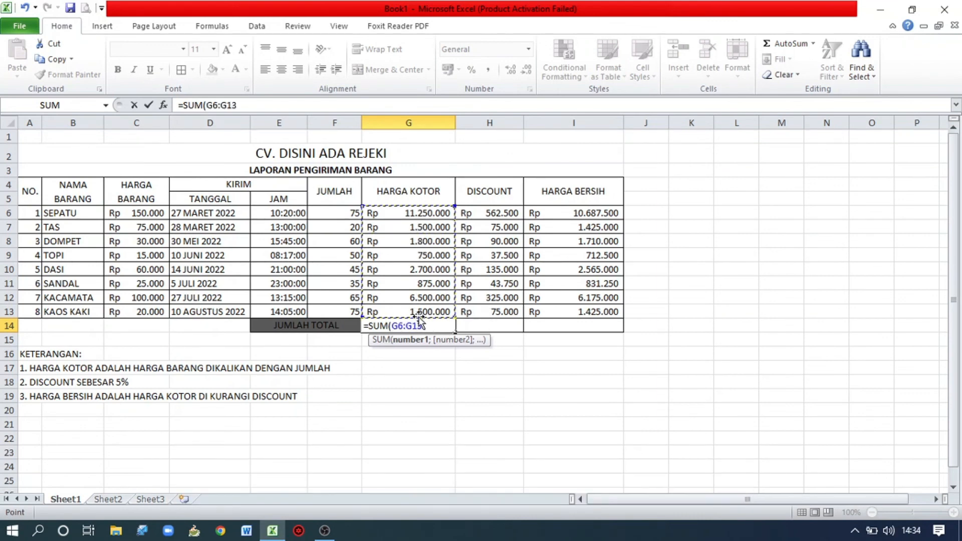
type(")")
key("Return")
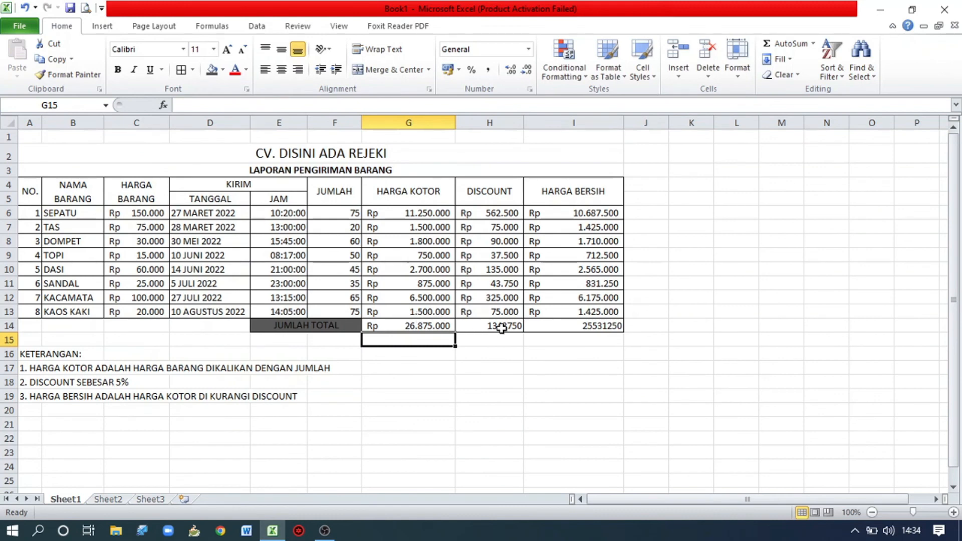
Format the DISCOUNT and HARGA BERSIH totals in H14:I14 as Accounting.
left_click_drag(502, 328, 550, 326)
left_click(530, 48)
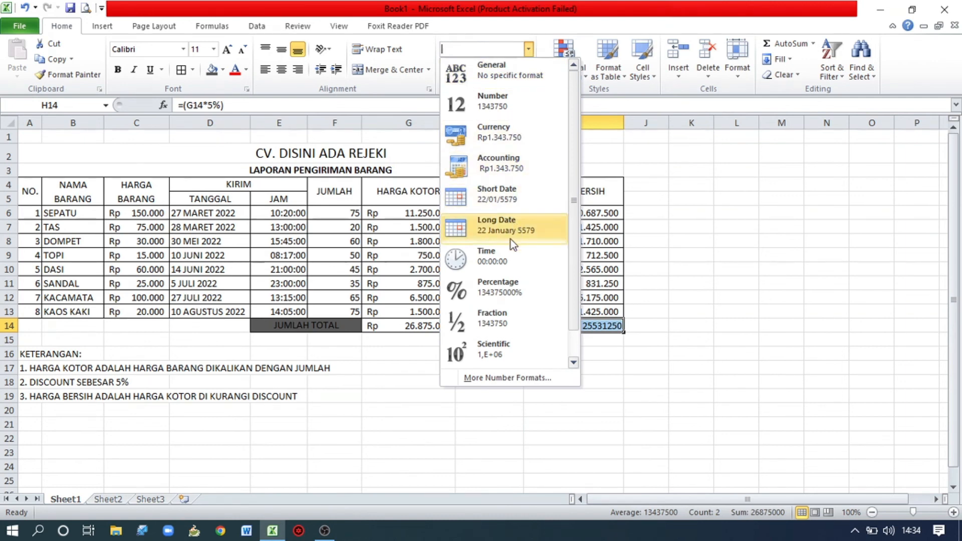
left_click(515, 167)
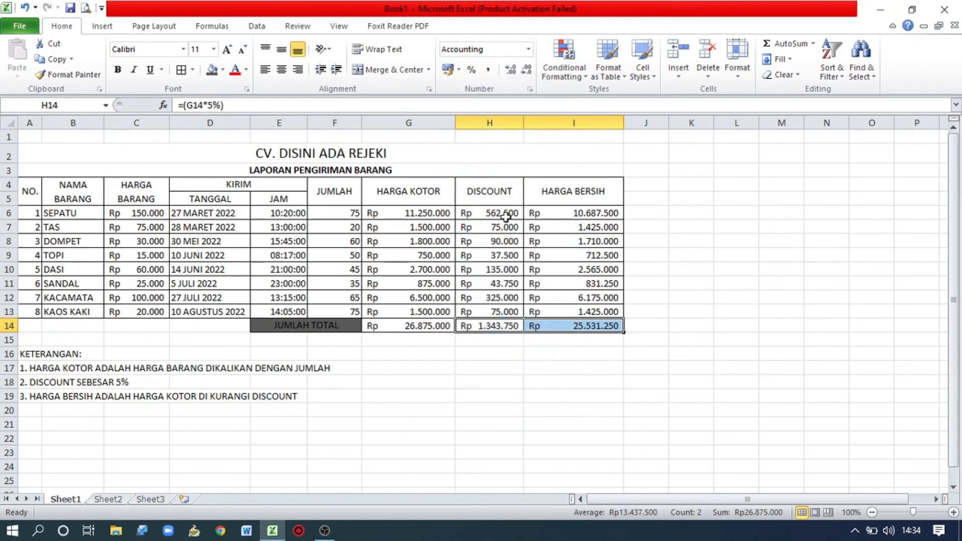
left_click(564, 374)
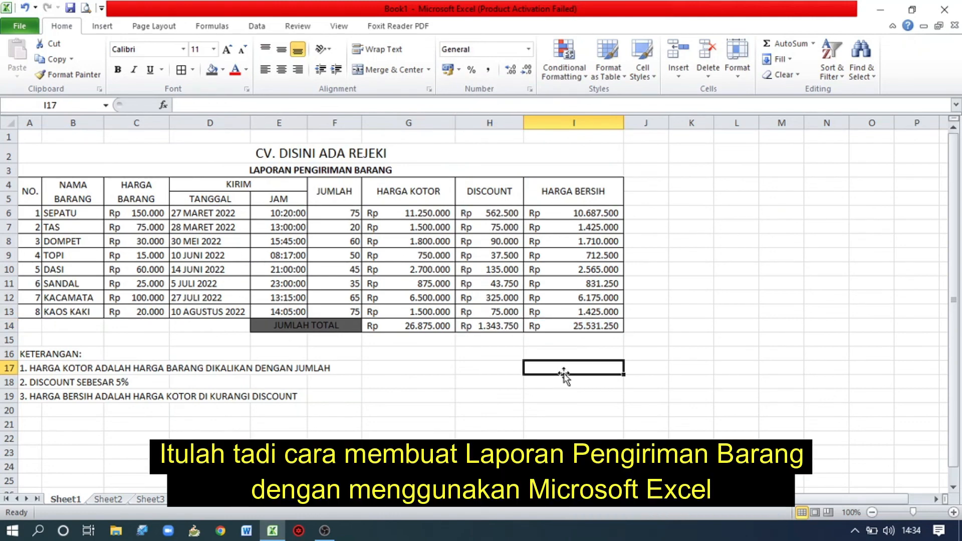